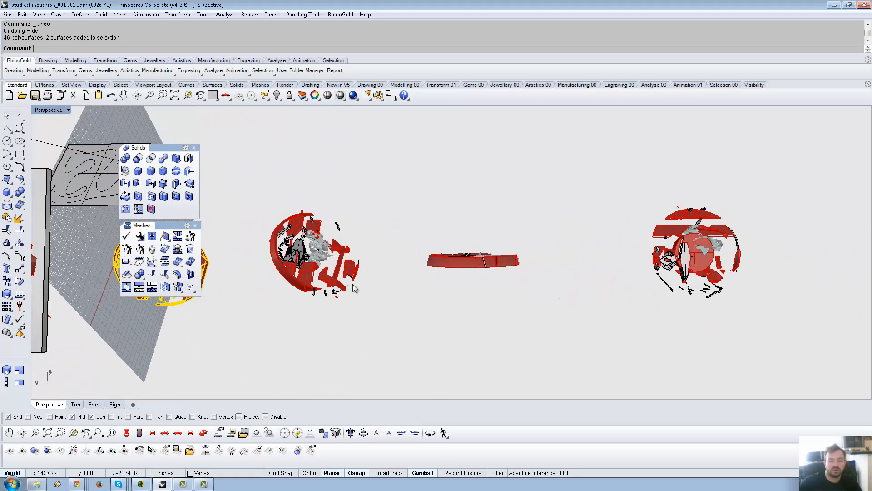
- Delete the flat extrusion that cuts across the carved sphere of the pincushion pin
{"action": "right_click_drag", "start_coordinate": [469, 312], "coordinate": [509, 234]}
{"action": "scroll", "coordinate": [352, 250], "scroll_direction": "up", "scroll_amount": 3}
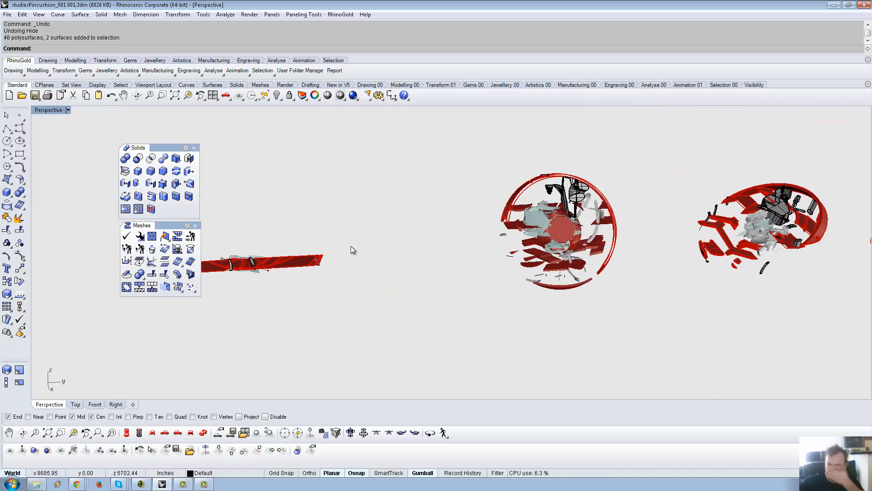
{"action": "scroll", "coordinate": [350, 248], "scroll_direction": "down", "scroll_amount": 3}
{"action": "right_click_drag", "start_coordinate": [348, 247], "coordinate": [627, 246]}
{"action": "left_click", "coordinate": [705, 319]}
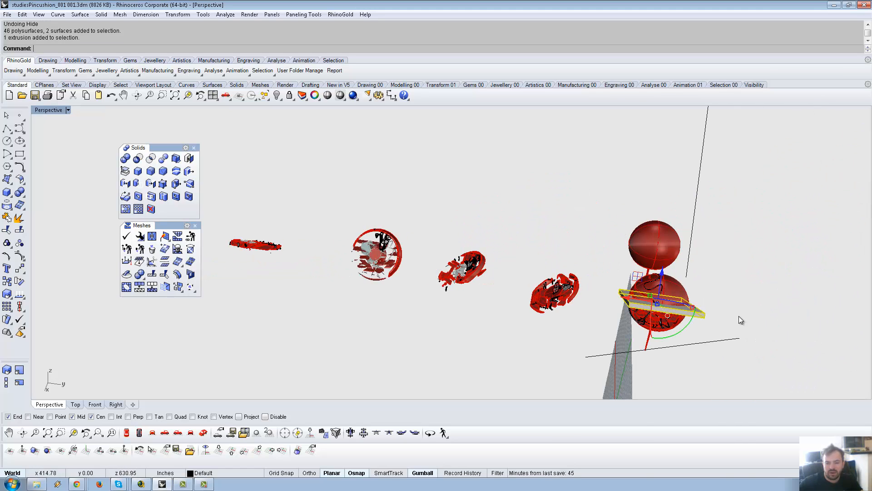
{"action": "key", "text": "Delete"}
- Try to move the plain sphere pin away from the carved pin towards the row of slices
{"action": "right_click_drag", "start_coordinate": [700, 304], "coordinate": [660, 290]}
{"action": "scroll", "coordinate": [636, 281], "scroll_direction": "up", "scroll_amount": 5}
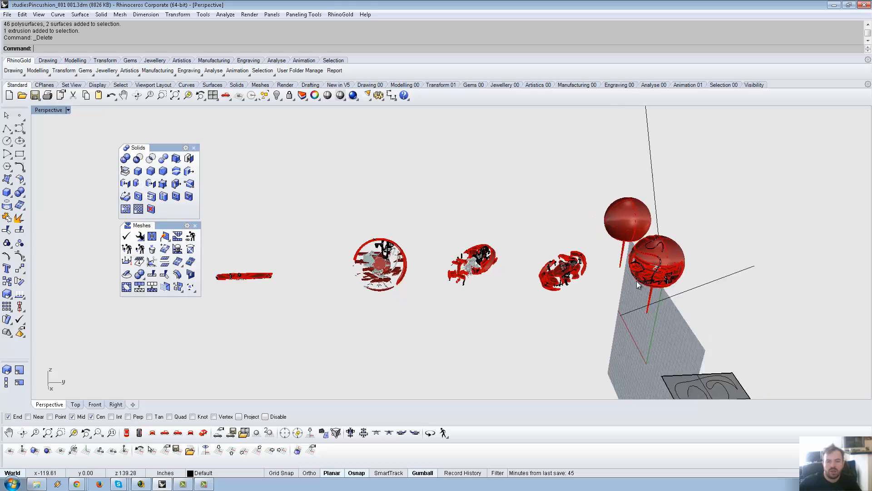
{"action": "right_click_drag", "start_coordinate": [607, 270], "coordinate": [522, 249]}
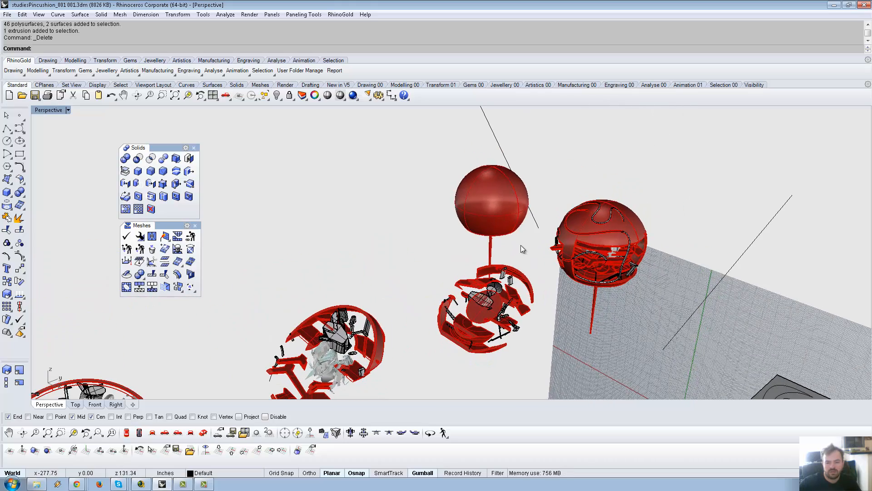
{"action": "left_click_drag", "start_coordinate": [470, 211], "coordinate": [469, 211]}
{"action": "right_click_drag", "start_coordinate": [470, 211], "coordinate": [501, 231]}
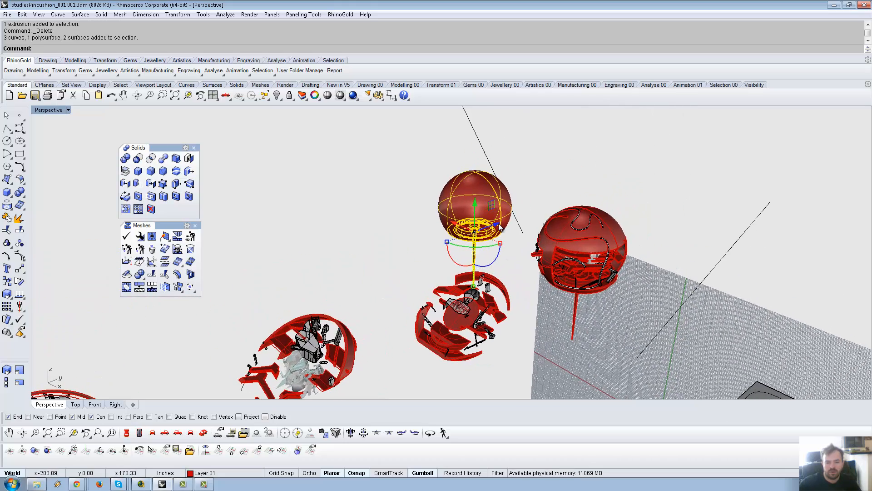
{"action": "left_click_drag", "start_coordinate": [499, 228], "coordinate": [425, 263]}
{"action": "left_click", "coordinate": [482, 250]}
- Try to move the second slice next to the nearest slice, and undo both the slice and pin moves
{"action": "scroll", "coordinate": [477, 252], "scroll_direction": "down", "scroll_amount": 3}
{"action": "right_click_drag", "start_coordinate": [480, 252], "coordinate": [347, 258]}
{"action": "left_click_drag", "start_coordinate": [347, 258], "coordinate": [430, 338]}
{"action": "left_click_drag", "start_coordinate": [417, 292], "coordinate": [525, 288]}
{"action": "right_click_drag", "start_coordinate": [525, 288], "coordinate": [322, 197]}
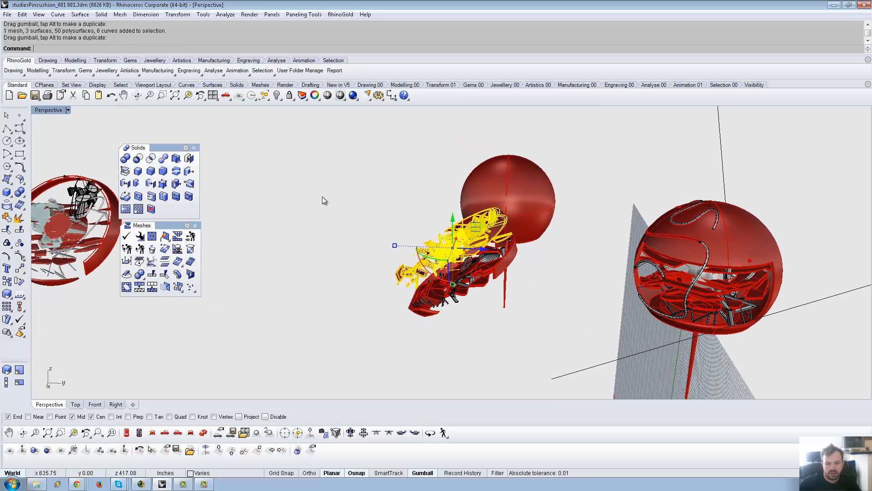
{"action": "left_click_drag", "start_coordinate": [331, 189], "coordinate": [539, 340]}
{"action": "left_click", "coordinate": [544, 304]}
{"action": "mouse_move", "coordinate": [543, 303]}
{"action": "right_mouse_down"}
{"action": "mouse_move", "coordinate": [524, 304]}
{"action": "mouse_move", "coordinate": [555, 304]}
{"action": "right_mouse_up"}
{"action": "key", "text": "ctrl+z"}
{"action": "key", "text": "ctrl+z"}
- Move the second slice along one axis until it sits right beside the slice nearest the pins
{"action": "left_click", "coordinate": [491, 324]}
{"action": "right_click_drag", "start_coordinate": [492, 323], "coordinate": [557, 313], "text": "shift"}
{"action": "left_click_drag", "start_coordinate": [394, 303], "coordinate": [393, 303]}
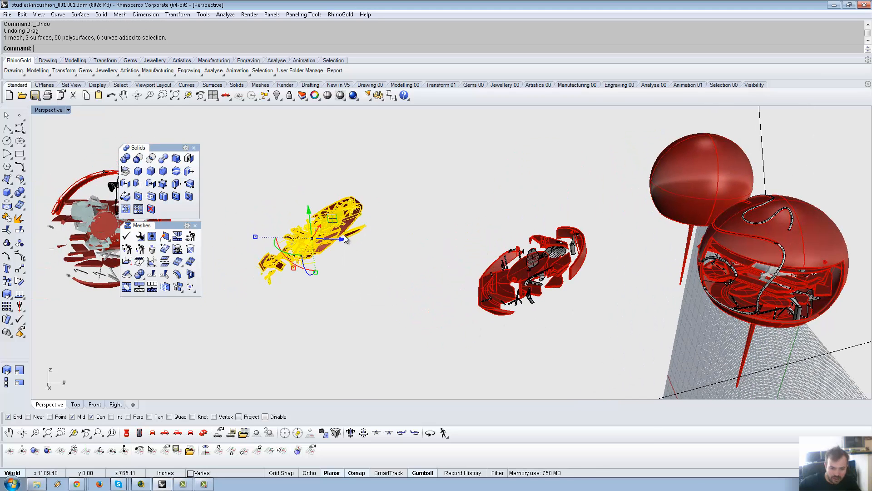
{"action": "left_click_drag", "start_coordinate": [346, 240], "coordinate": [558, 279]}
- Check the two slices in the Back and Left views, and undo the second slice's move
{"action": "right_click_drag", "start_coordinate": [407, 288], "coordinate": [468, 287]}
{"action": "left_click_drag", "start_coordinate": [476, 174], "coordinate": [672, 332]}
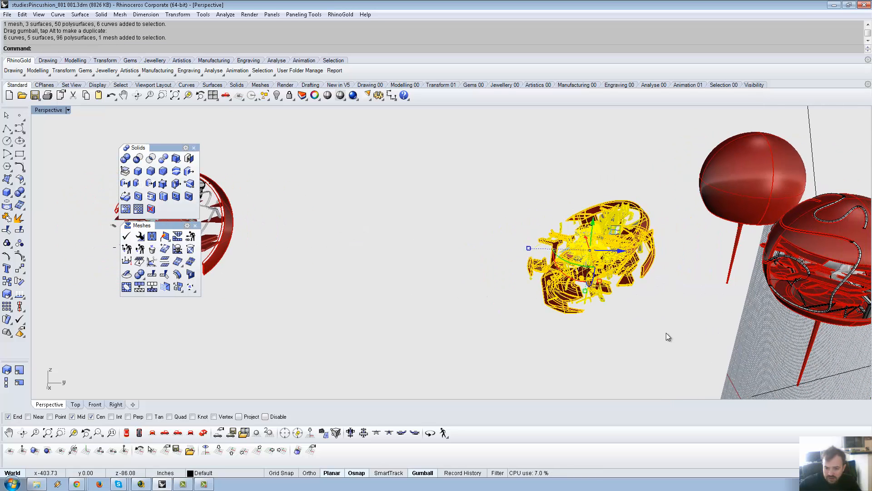
{"action": "left_click", "coordinate": [191, 432]}
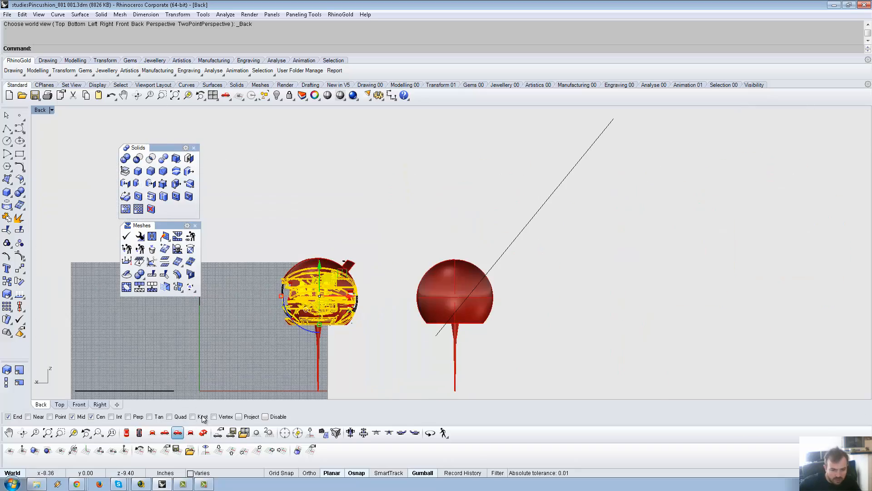
{"action": "left_click", "coordinate": [203, 432]}
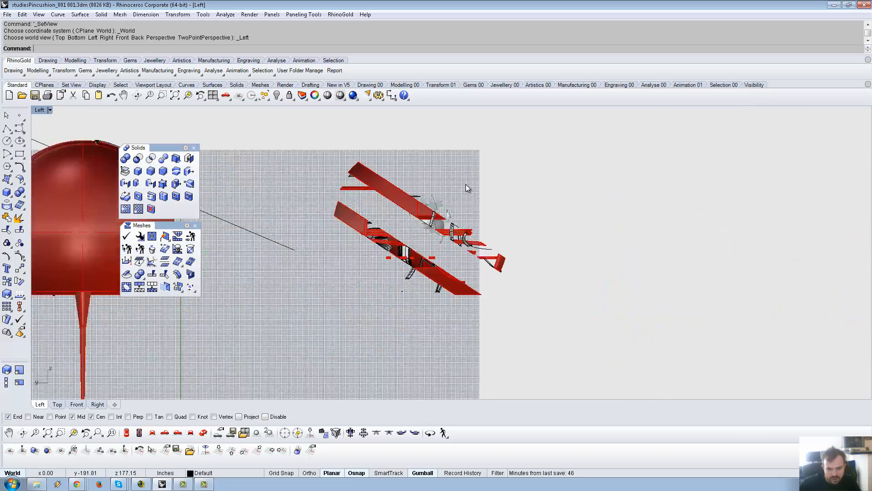
{"action": "left_click", "coordinate": [419, 191]}
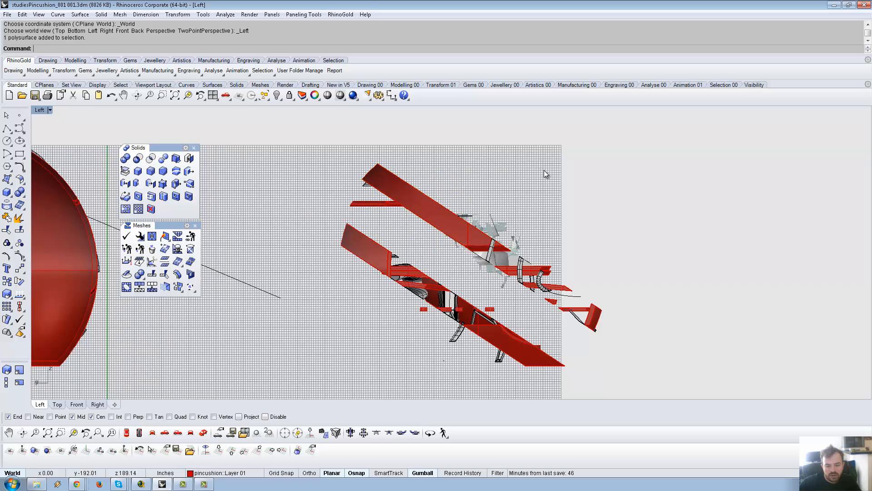
{"action": "scroll", "coordinate": [541, 191], "scroll_direction": "down", "scroll_amount": 4}
{"action": "key", "text": "ctrl+z"}
- Group all parts of the second slice, and group the parts of the slice nearest the pins separately
{"action": "right_click_drag", "start_coordinate": [578, 217], "coordinate": [384, 208]}
{"action": "left_click", "coordinate": [447, 154]}
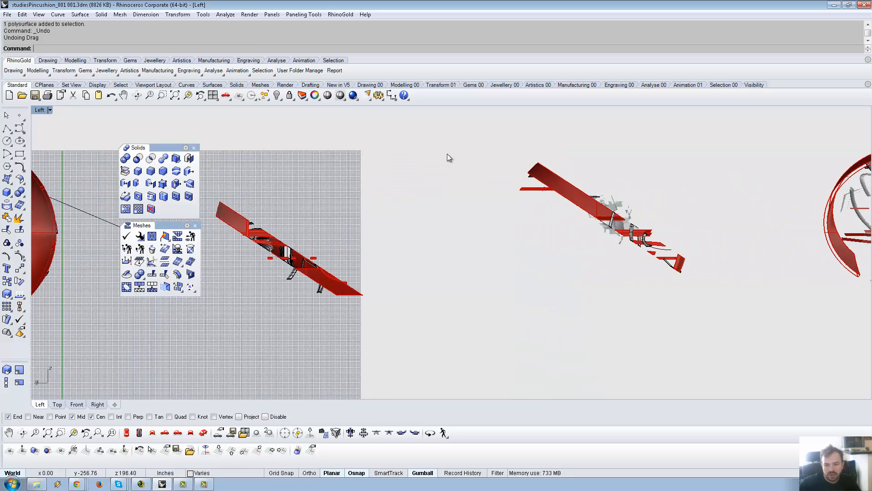
{"action": "left_click_drag", "start_coordinate": [708, 339], "coordinate": [707, 339]}
{"action": "key", "text": "ctrl+g"}
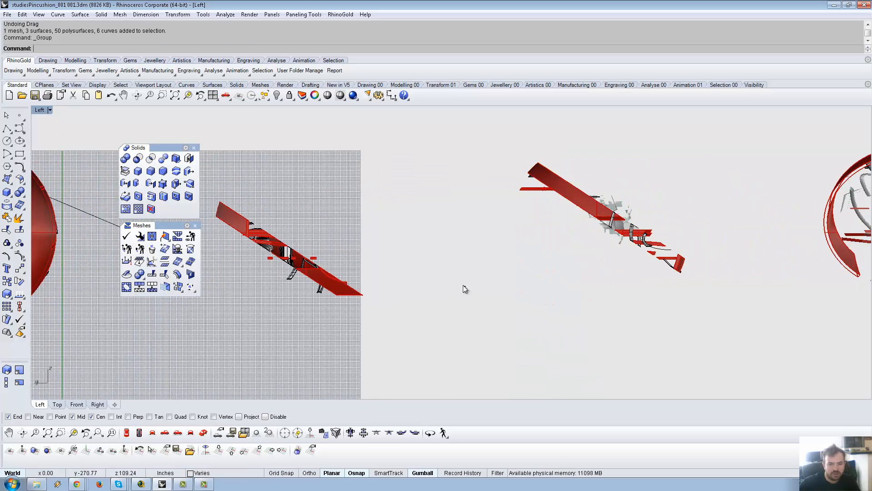
{"action": "right_click_drag", "start_coordinate": [294, 193], "coordinate": [458, 200]}
{"action": "left_click_drag", "start_coordinate": [574, 358], "coordinate": [566, 356]}
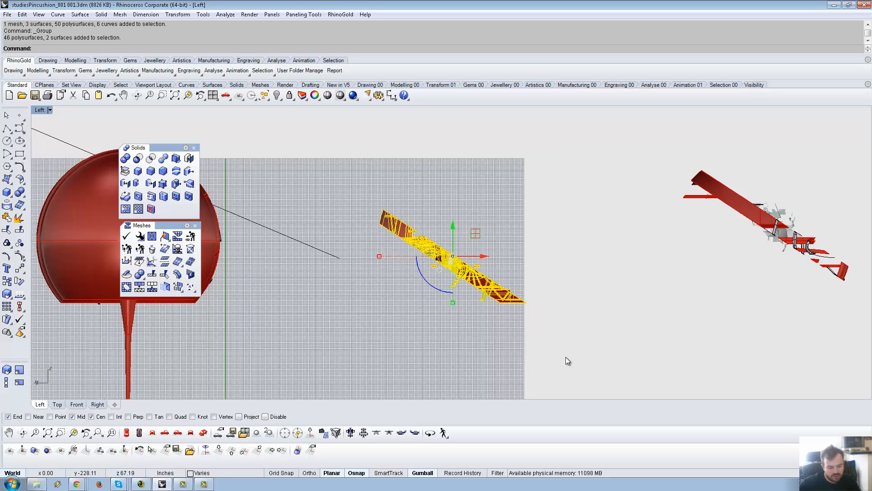
{"action": "key", "text": "ctrl+g"}
- Group the parts of the large round third slice, and group the parts of the fourth slice separately
{"action": "right_click_drag", "start_coordinate": [709, 335], "coordinate": [164, 312]}
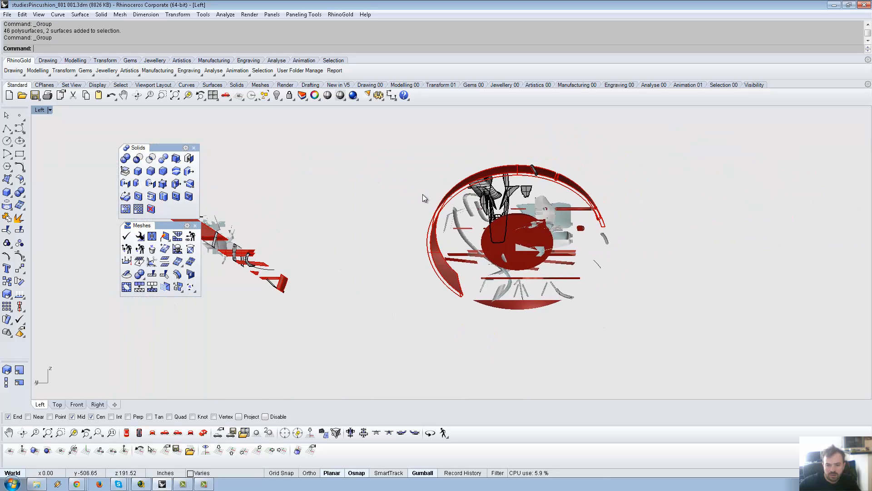
{"action": "left_click_drag", "start_coordinate": [408, 147], "coordinate": [693, 330]}
{"action": "scroll", "coordinate": [686, 318], "scroll_direction": "down", "scroll_amount": 3}
{"action": "right_click_drag", "start_coordinate": [680, 312], "coordinate": [530, 314]}
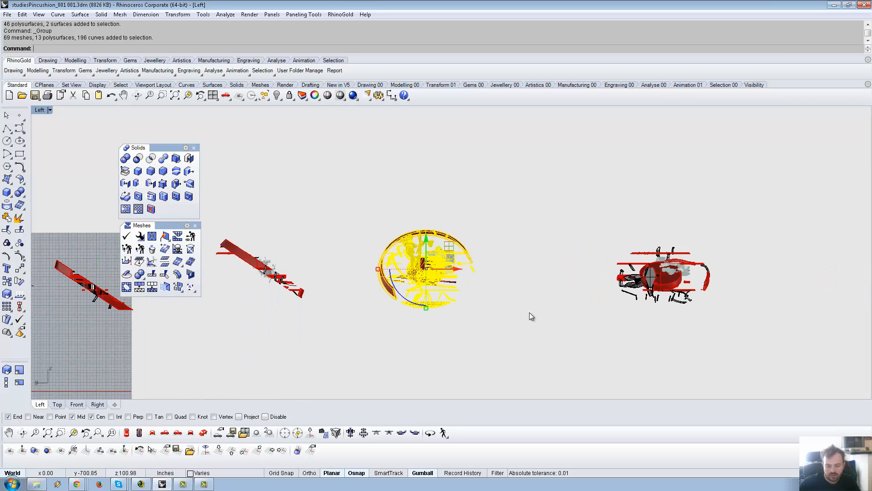
{"action": "key", "text": "ctrl+g"}
{"action": "left_click_drag", "start_coordinate": [551, 220], "coordinate": [768, 366]}
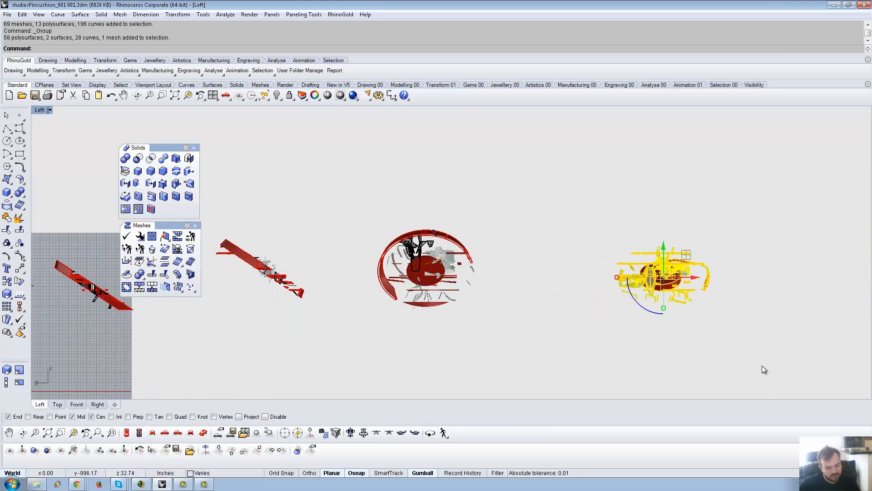
{"action": "key", "text": "ctrl+g"}
- Move the floating Solids and Meshes toolbars to the viewport's edge, away from the model
{"action": "right_click_drag", "start_coordinate": [427, 356], "coordinate": [723, 352]}
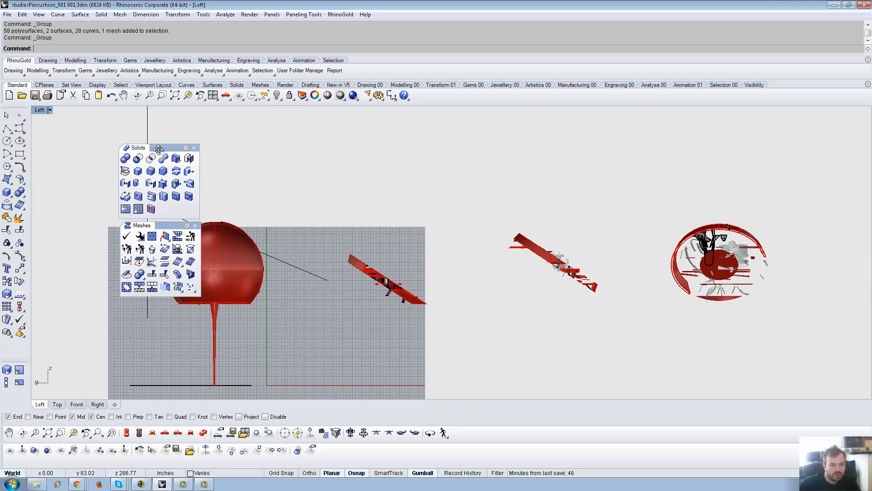
{"action": "left_click_drag", "start_coordinate": [66, 167], "coordinate": [0, 168]}
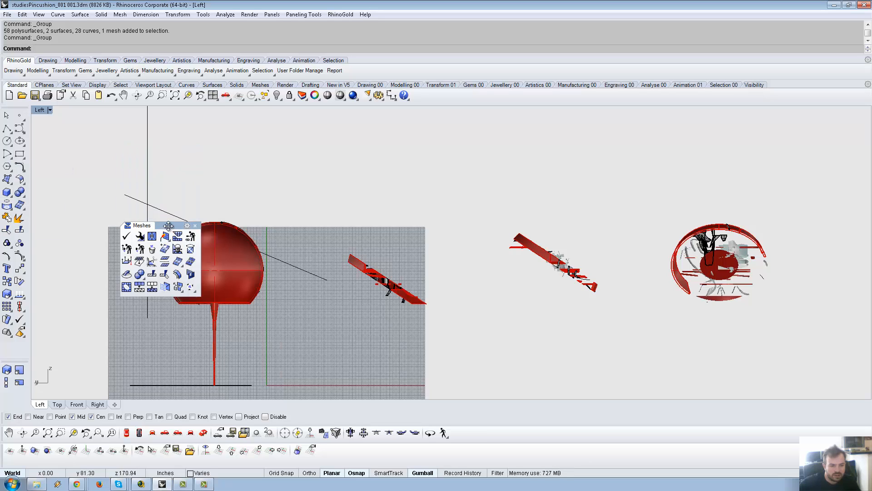
{"action": "left_click_drag", "start_coordinate": [168, 226], "coordinate": [88, 245]}
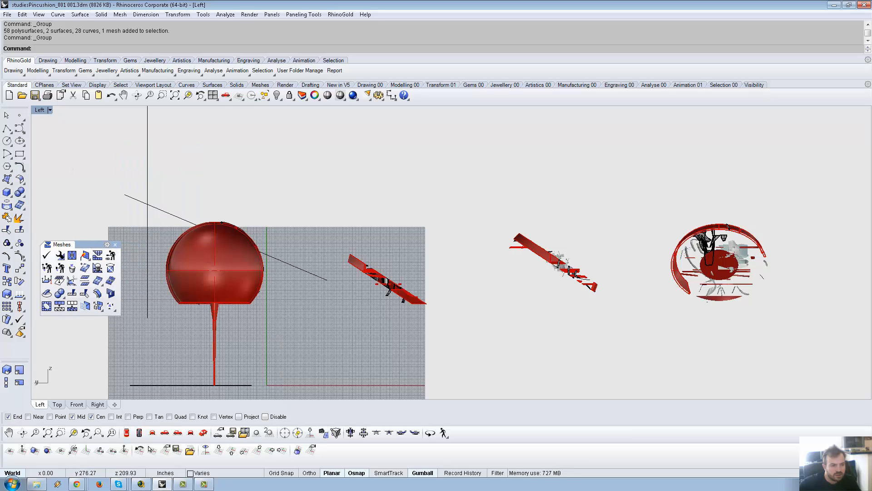
{"action": "left_click_drag", "start_coordinate": [2, 168], "coordinate": [66, 164]}
- Rotate the first slice in the Left view around its lower end until it stands vertically
{"action": "scroll", "coordinate": [361, 172], "scroll_direction": "up", "scroll_amount": 3}
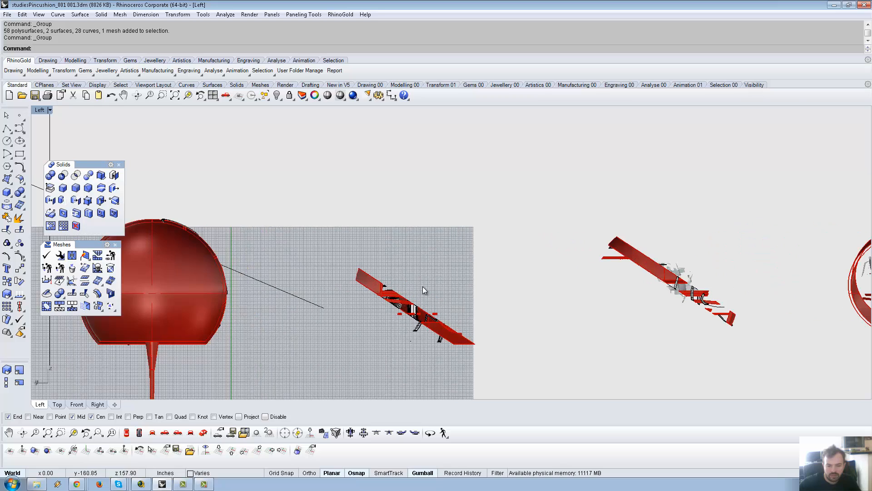
{"action": "right_click_drag", "start_coordinate": [329, 234], "coordinate": [293, 197]}
{"action": "left_click", "coordinate": [327, 238]}
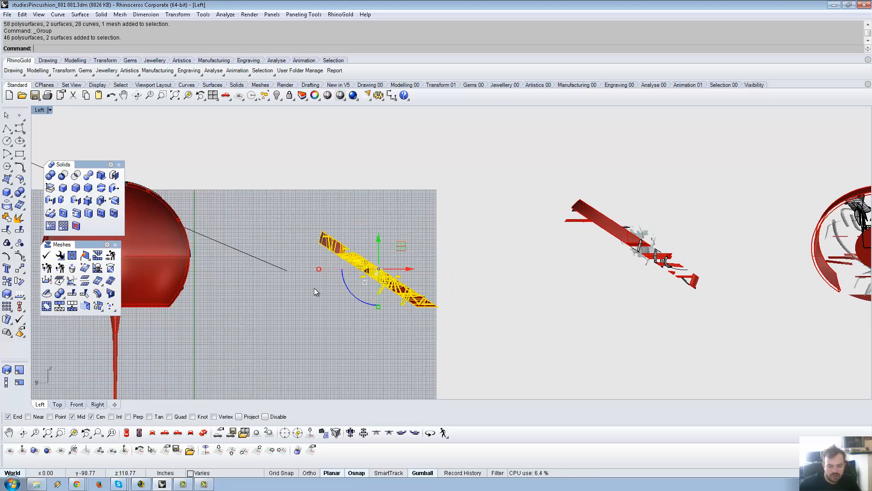
{"action": "key", "text": "Return"}
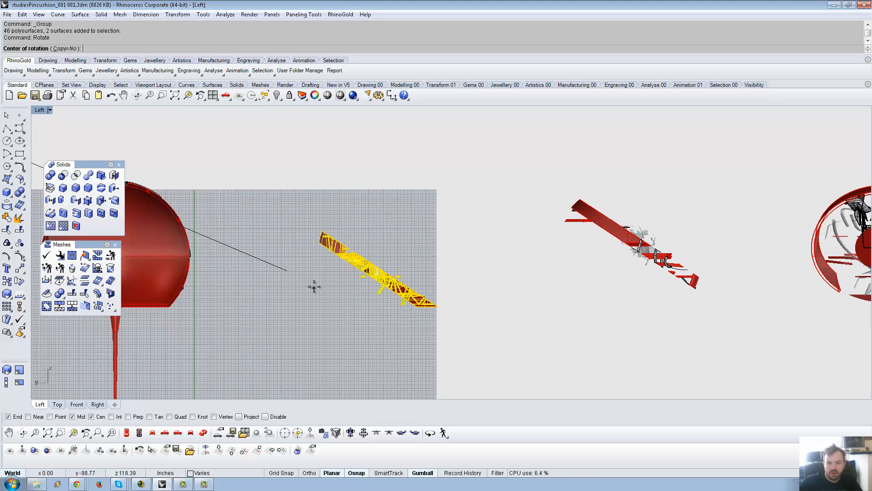
{"action": "left_click", "coordinate": [438, 306]}
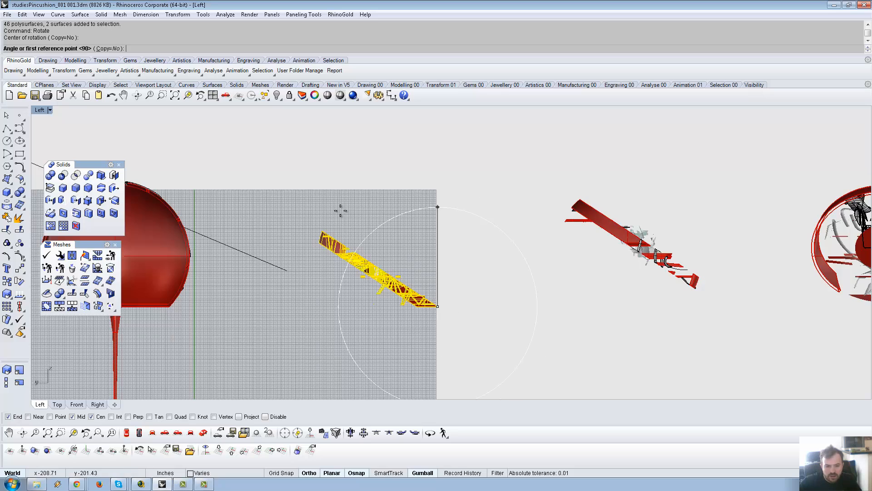
{"action": "left_click", "coordinate": [322, 231]}
{"action": "left_click", "coordinate": [447, 172]}
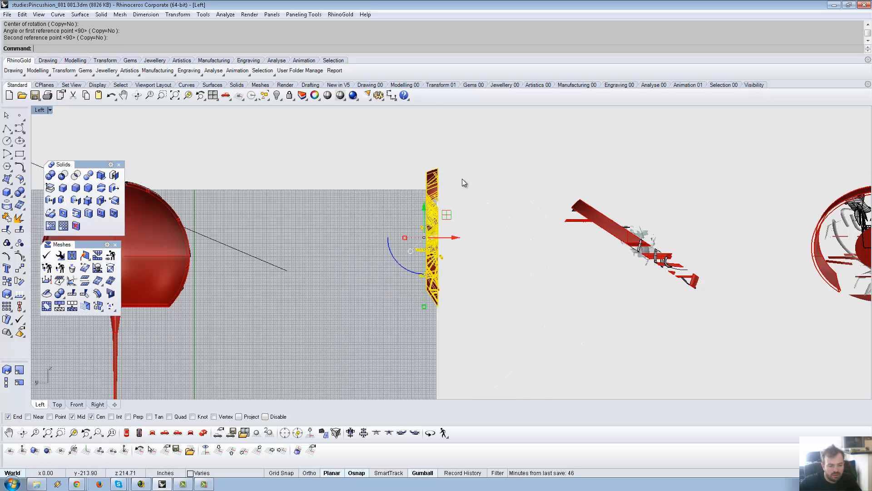
- Rotate the second slice around its lower end until vertical, and move it close beside the first slice
{"action": "left_click", "coordinate": [480, 226]}
{"action": "right_click_drag", "start_coordinate": [480, 226], "coordinate": [366, 219]}
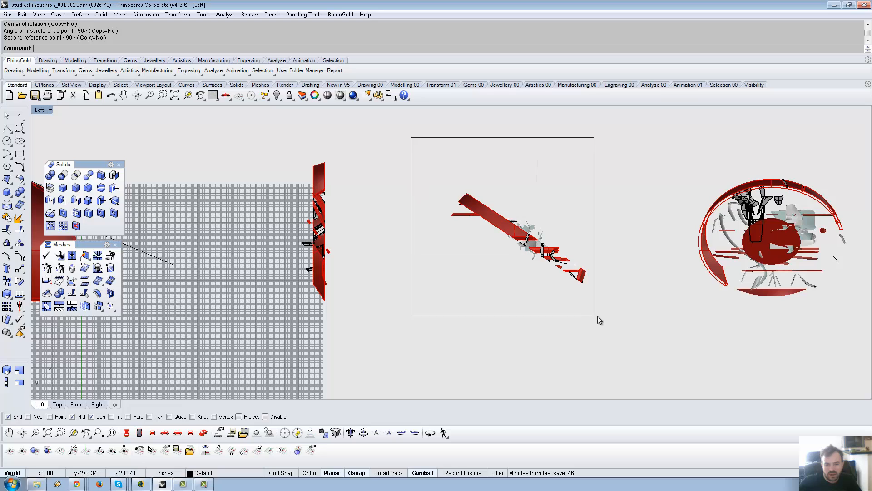
{"action": "left_click_drag", "start_coordinate": [598, 317], "coordinate": [611, 322]}
{"action": "left_click", "coordinate": [590, 269]}
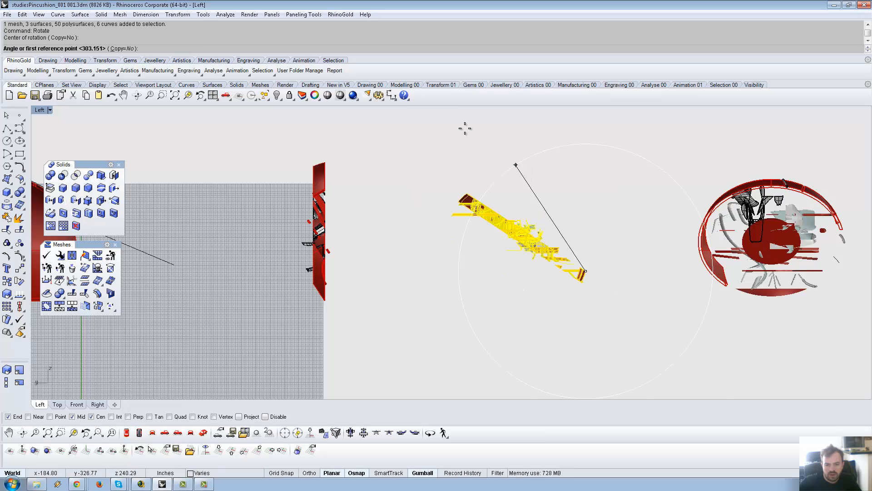
{"action": "left_click", "coordinate": [468, 195]}
{"action": "left_click", "coordinate": [581, 133]}
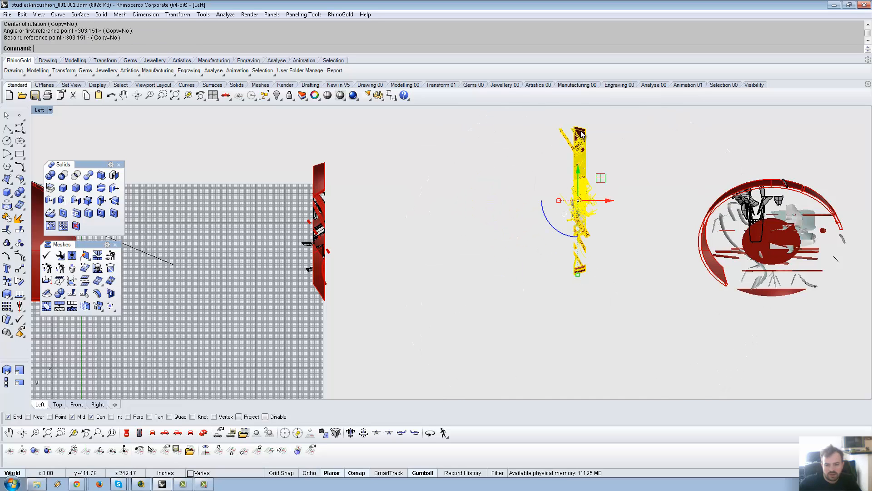
{"action": "left_click_drag", "start_coordinate": [605, 173], "coordinate": [389, 204]}
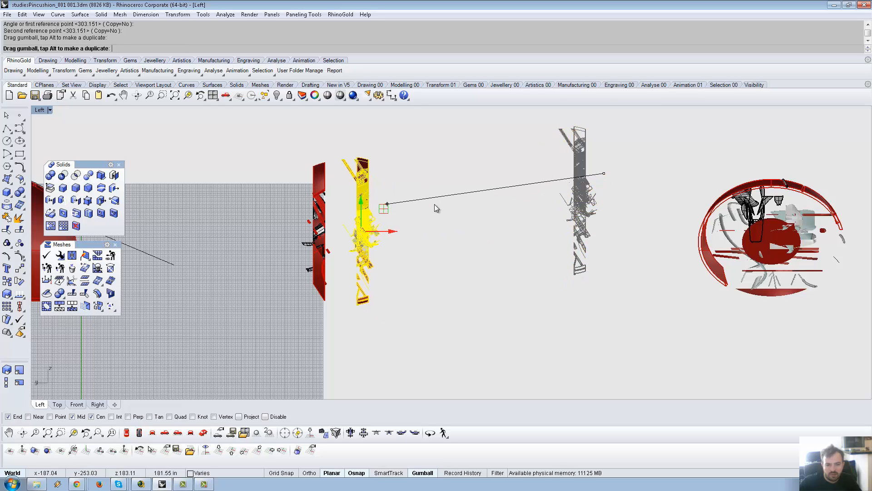
- Switch to the Back view and move the third slice sideways into the gap between the two pins
{"action": "right_click_drag", "start_coordinate": [523, 193], "coordinate": [384, 173]}
{"action": "left_click", "coordinate": [508, 137]}
{"action": "left_click_drag", "start_coordinate": [732, 298], "coordinate": [732, 298]}
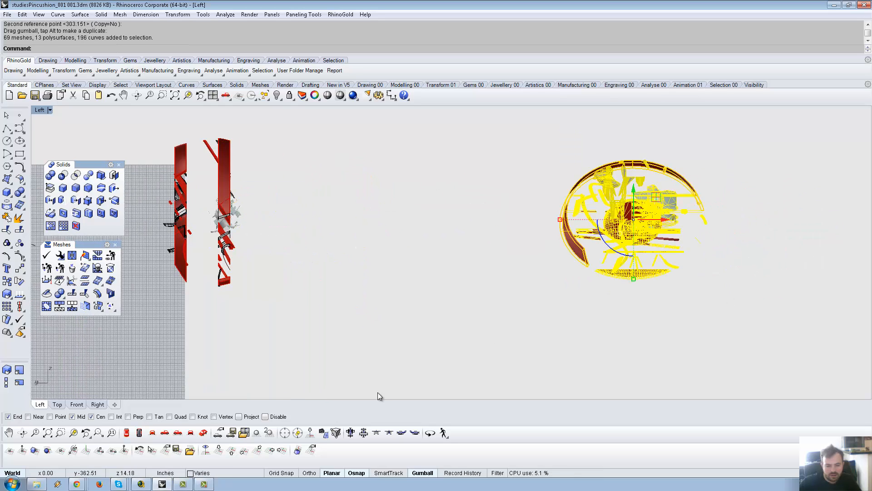
{"action": "left_click", "coordinate": [180, 434]}
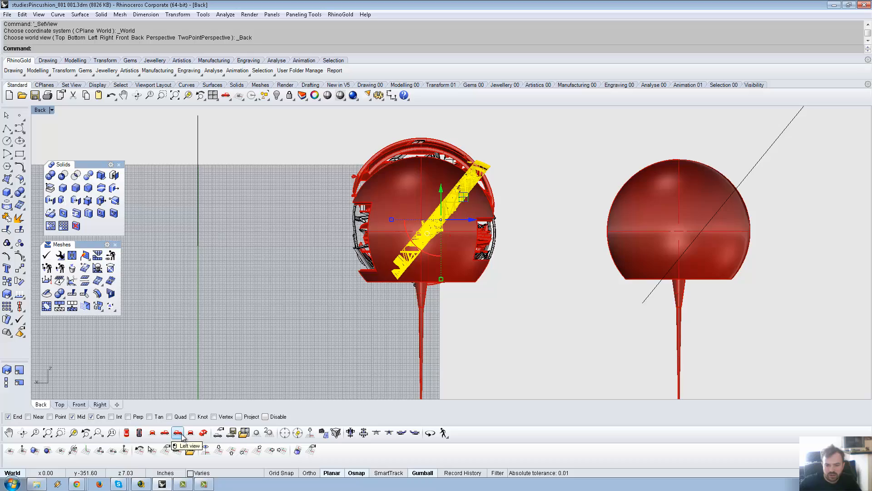
{"action": "scroll", "coordinate": [423, 263], "scroll_direction": "up", "scroll_amount": 8}
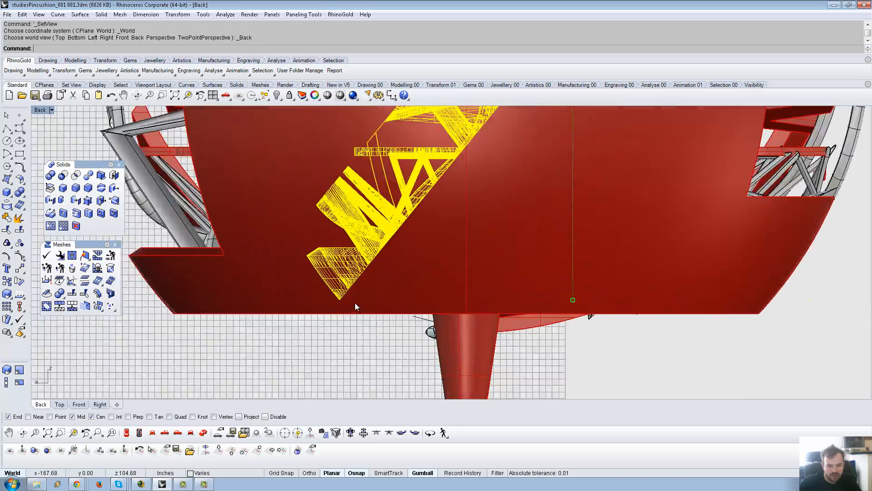
{"action": "scroll", "coordinate": [339, 301], "scroll_direction": "down", "scroll_amount": 10}
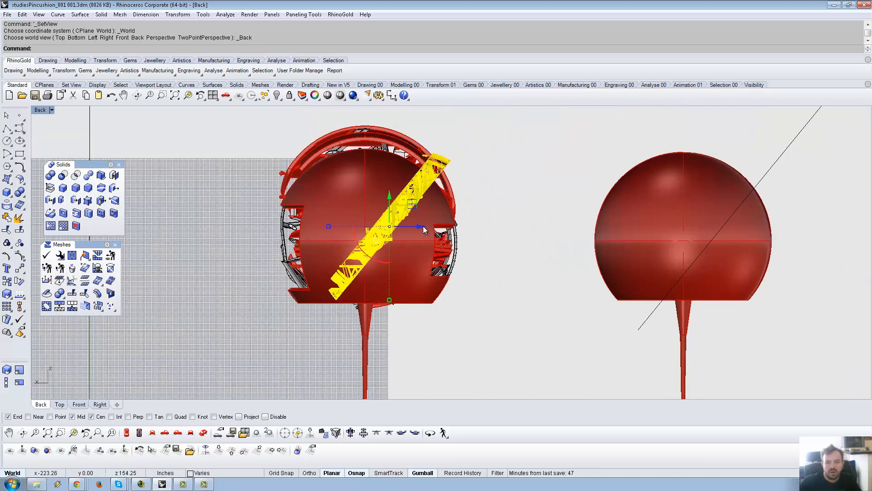
{"action": "left_click_drag", "start_coordinate": [424, 225], "coordinate": [566, 226]}
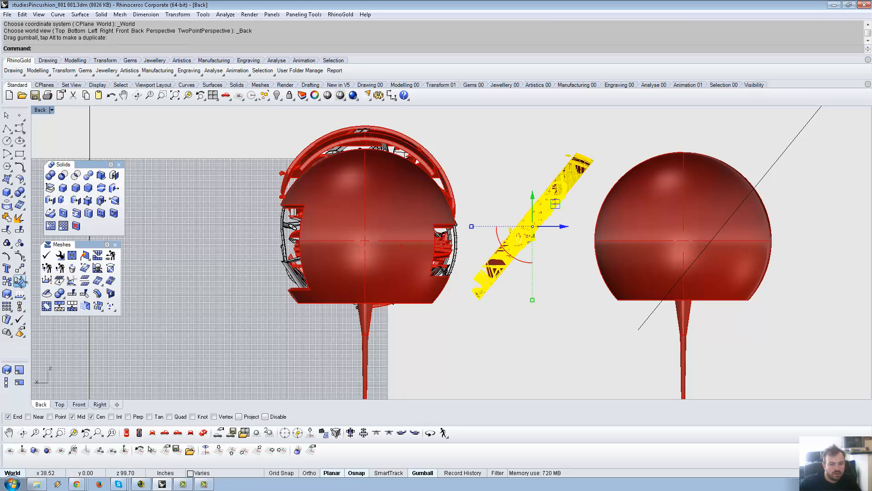
- Try rotating the slanted third slice around its lower end in the Back view until it stands vertically
{"action": "left_click", "coordinate": [19, 280]}
{"action": "scroll", "coordinate": [508, 272], "scroll_direction": "up", "scroll_amount": 6}
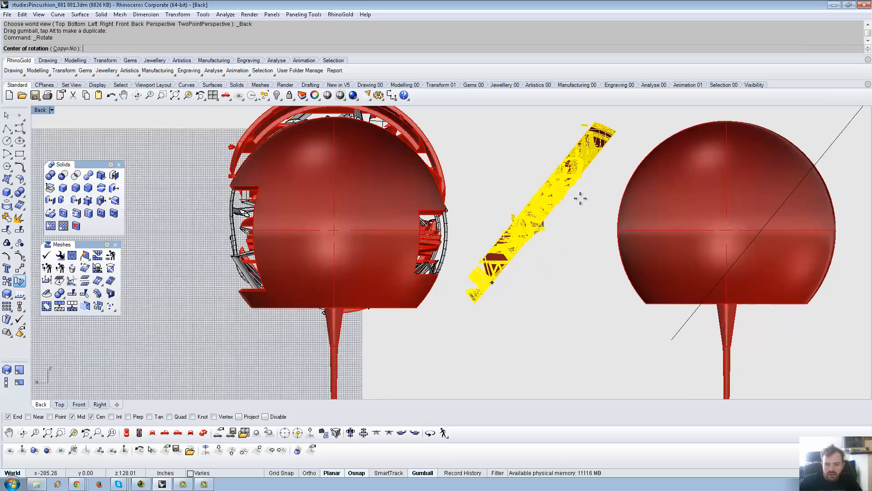
{"action": "left_click", "coordinate": [444, 279]}
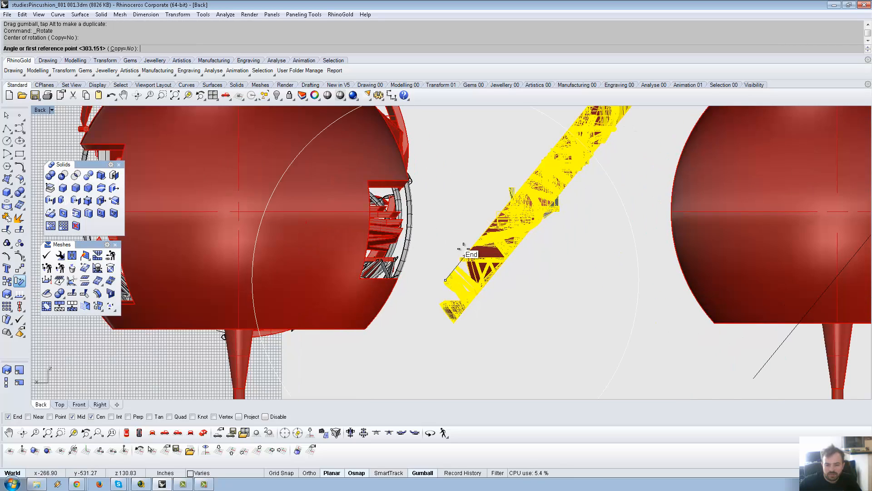
{"action": "scroll", "coordinate": [468, 247], "scroll_direction": "down", "scroll_amount": 3}
{"action": "left_click", "coordinate": [431, 215]}
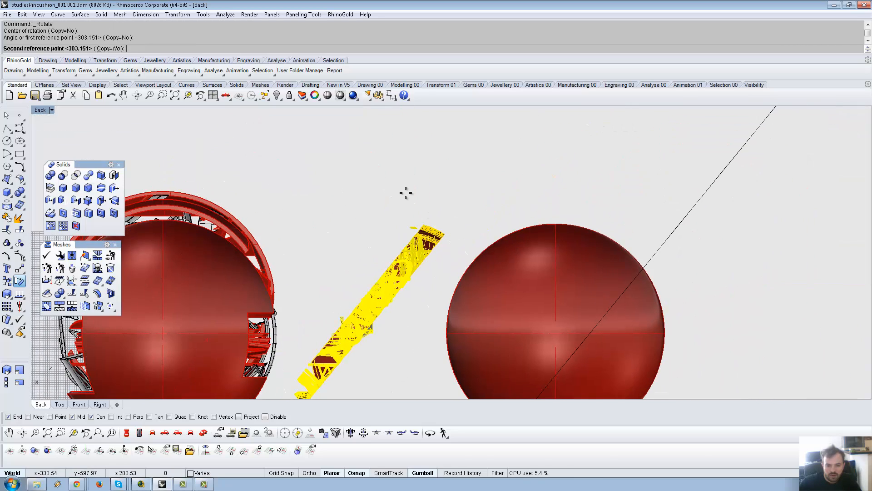
{"action": "left_click", "coordinate": [322, 156]}
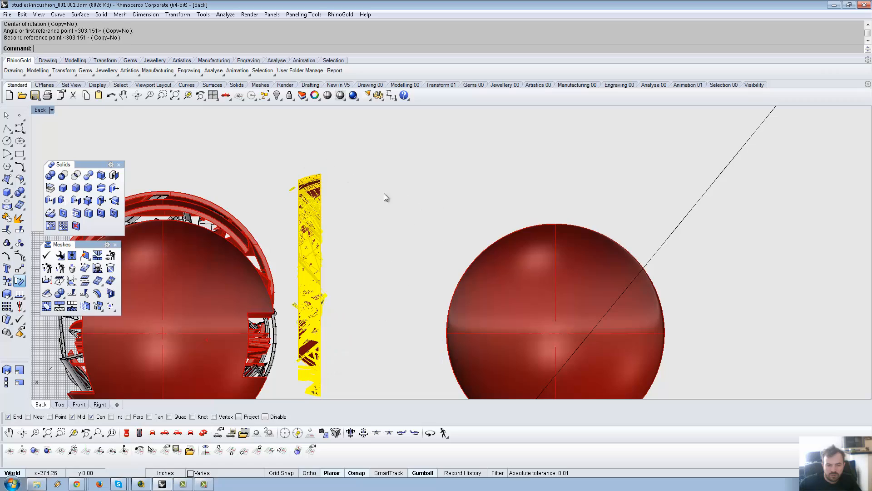
- Switch to Perspective and undo the third slice's rotation and its sideways move
{"action": "left_click", "coordinate": [203, 432]}
{"action": "right_click_drag", "start_coordinate": [338, 216], "coordinate": [504, 259]}
{"action": "key", "text": "ctrl+z"}
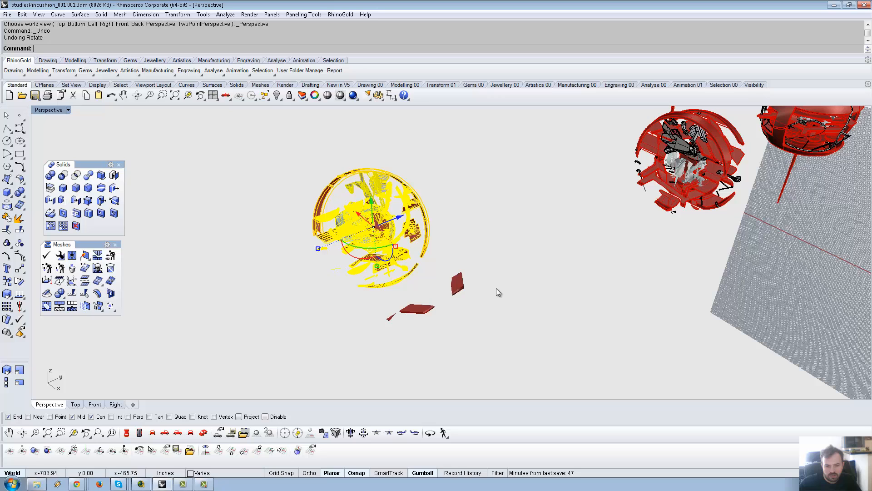
{"action": "left_click", "coordinate": [452, 298]}
{"action": "key", "text": "ctrl+z"}
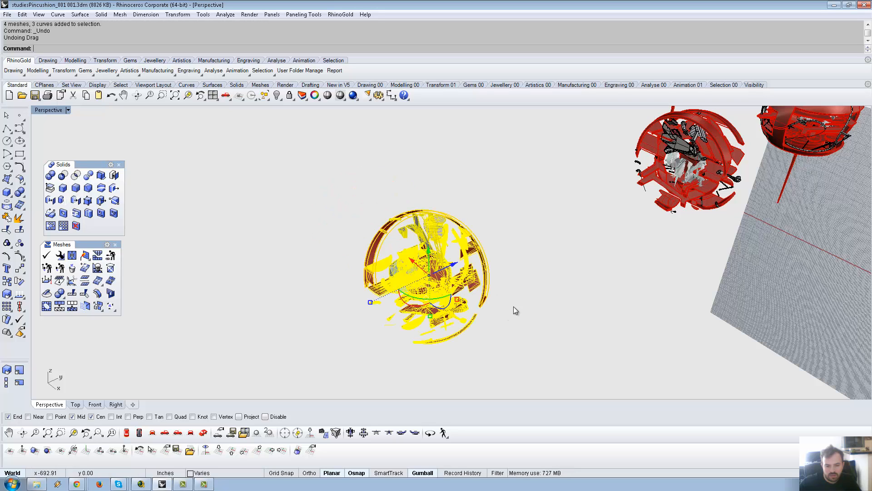
- Clear the selection, then select the third slice's parts with a window and group them
{"action": "key", "text": "Escape"}
{"action": "left_click_drag", "start_coordinate": [534, 384], "coordinate": [530, 370]}
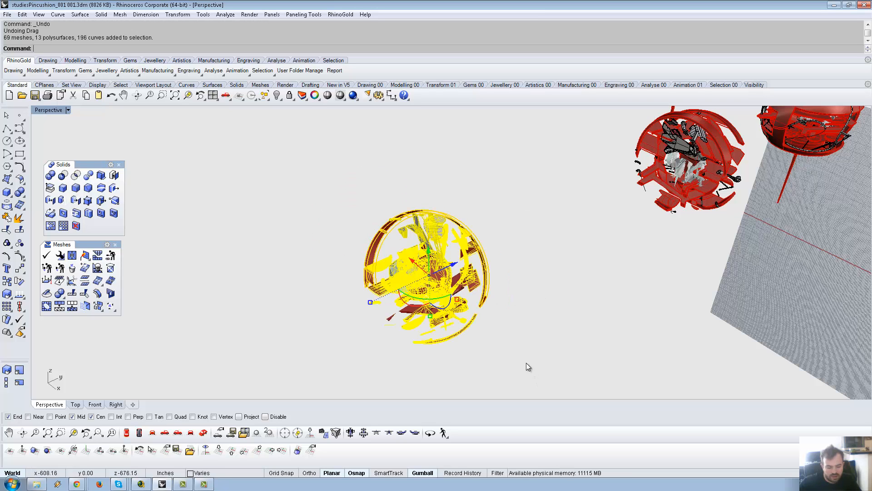
{"action": "key", "text": "ctrl+g"}
- Switch to the Back view and move the third slice sideways, clear of the pin, onto the empty grid area
{"action": "right_click_drag", "start_coordinate": [522, 370], "coordinate": [560, 325]}
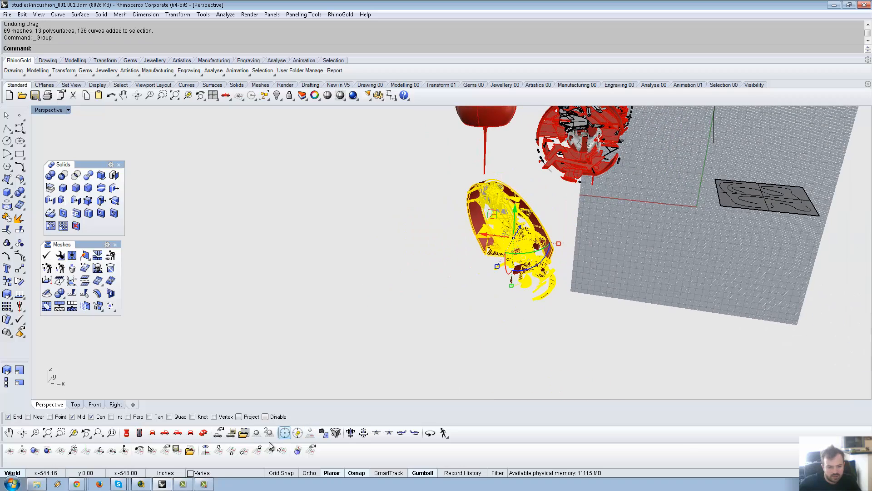
{"action": "left_click", "coordinate": [165, 433]}
{"action": "left_click", "coordinate": [178, 433]}
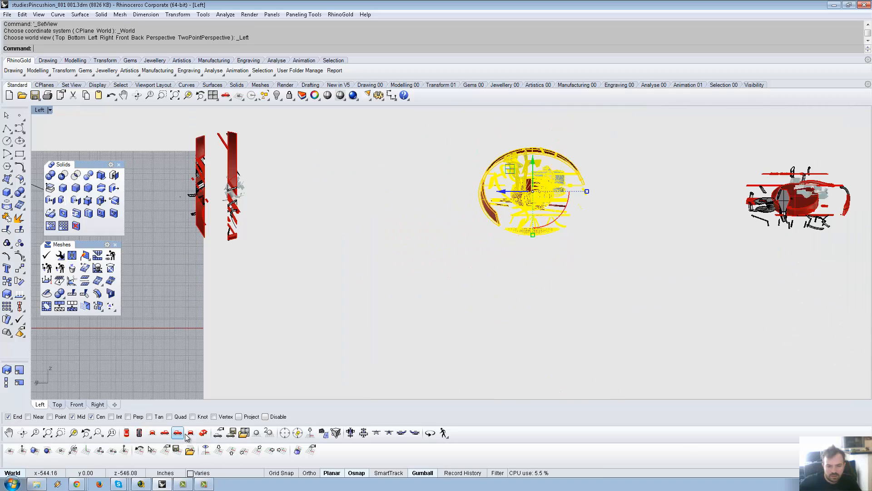
{"action": "left_click", "coordinate": [190, 433]}
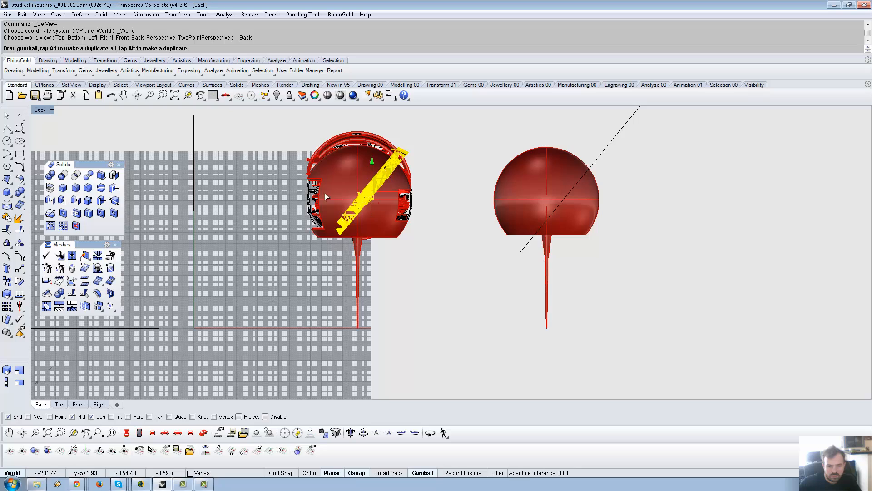
{"action": "left_click_drag", "start_coordinate": [325, 197], "coordinate": [168, 197]}
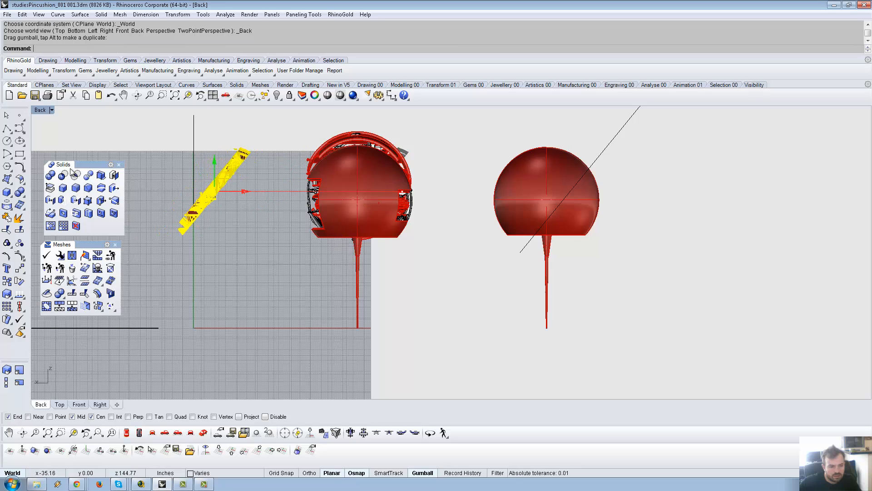
- Rotate the third slice around its lower corner until it stands upright
{"action": "left_click", "coordinate": [18, 281]}
{"action": "left_click", "coordinate": [183, 236]}
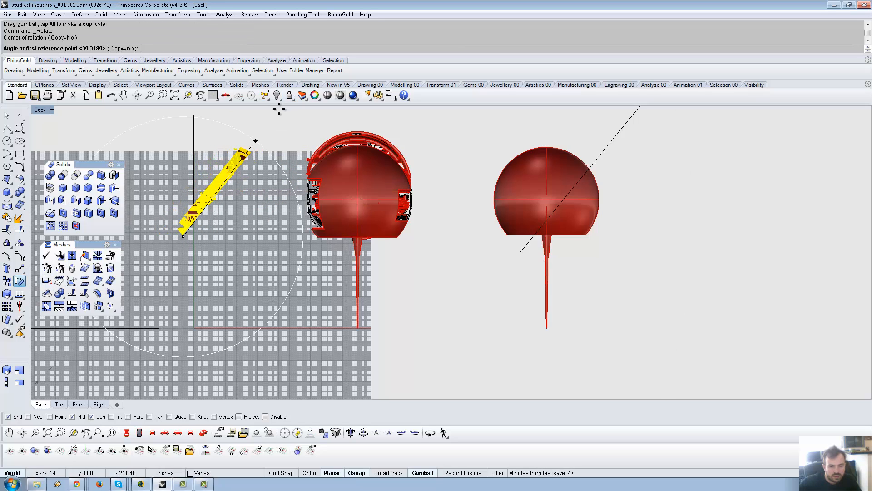
{"action": "left_click", "coordinate": [271, 128]}
{"action": "left_click", "coordinate": [202, 119]}
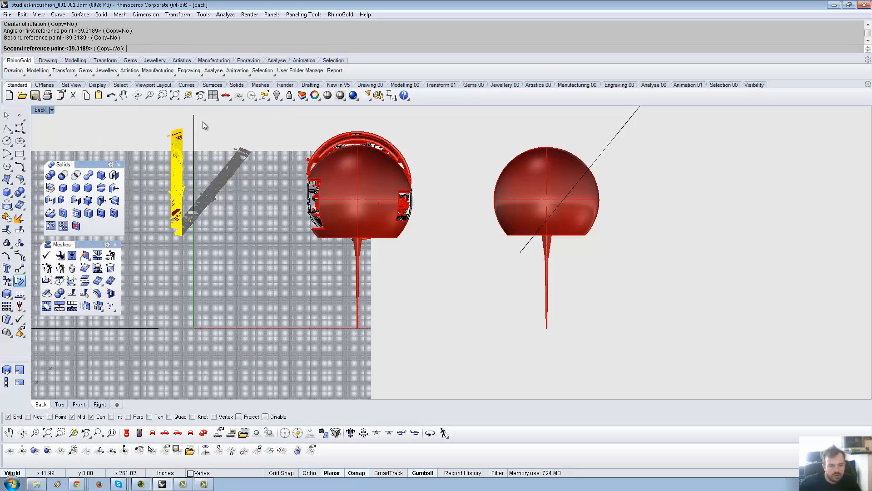
- Move the upright third slice between the pins in the Back view, and bring it near the first two slices in Perspective
{"action": "left_click_drag", "start_coordinate": [199, 182], "coordinate": [471, 183]}
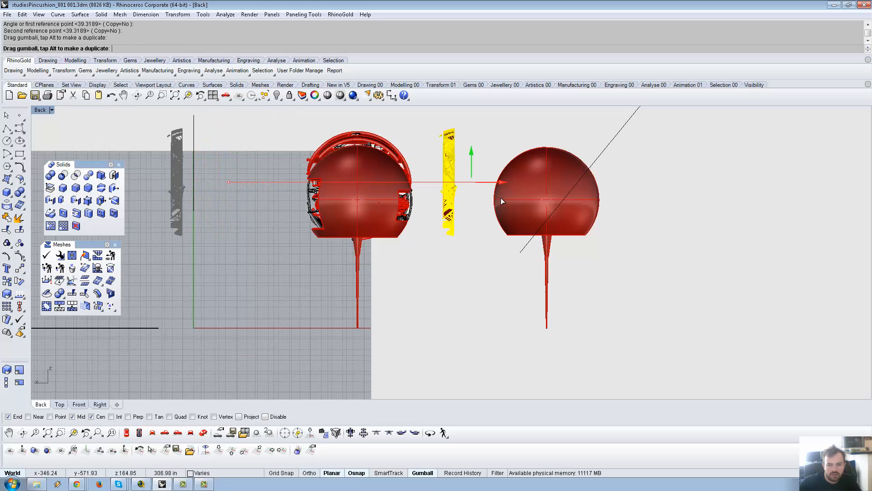
{"action": "left_click", "coordinate": [203, 432]}
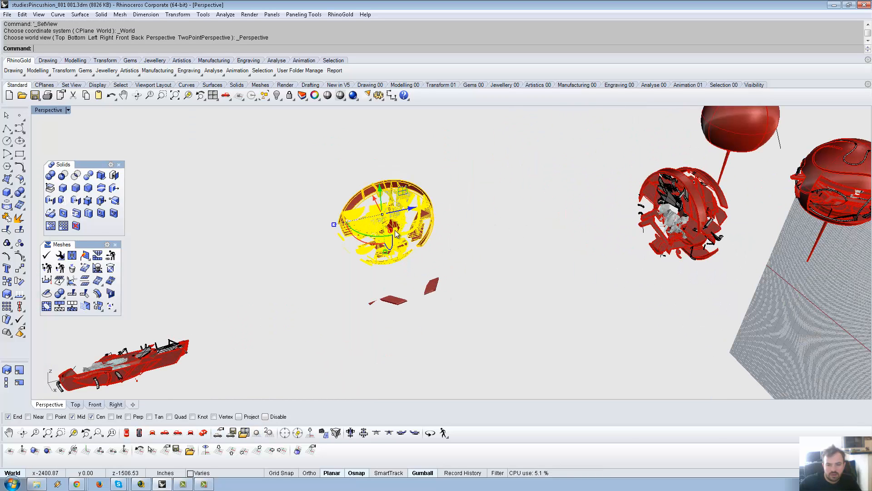
{"action": "left_click_drag", "start_coordinate": [366, 238], "coordinate": [471, 222]}
{"action": "right_click_drag", "start_coordinate": [395, 219], "coordinate": [477, 268]}
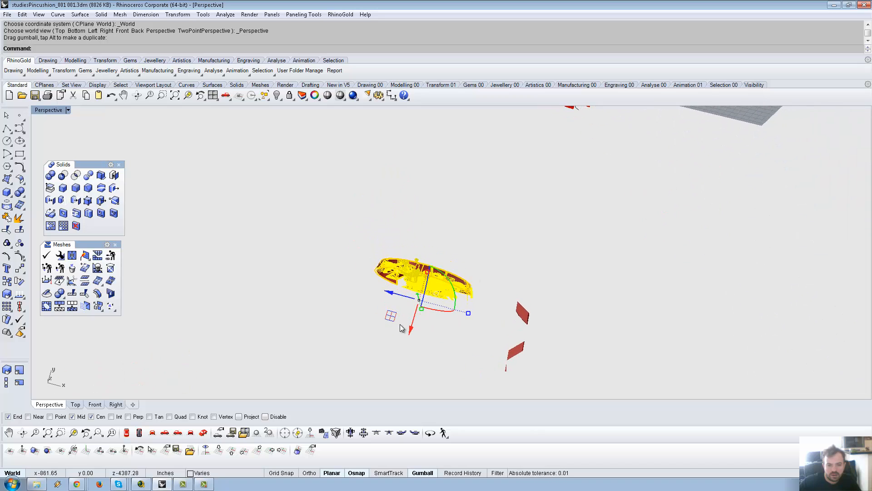
{"action": "left_click_drag", "start_coordinate": [388, 316], "coordinate": [521, 146]}
- Select the small stray pieces left behind by the third slice and delete them
{"action": "left_click_drag", "start_coordinate": [559, 382], "coordinate": [473, 275]}
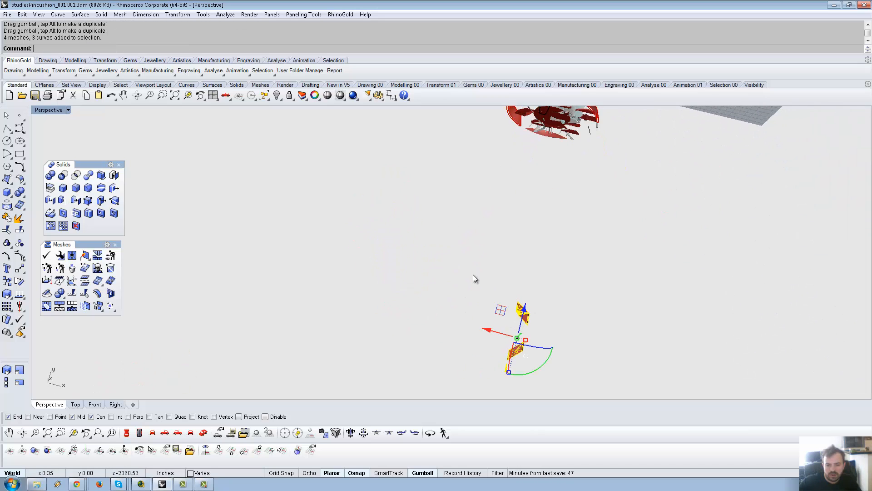
{"action": "left_click_drag", "start_coordinate": [411, 272], "coordinate": [568, 396]}
{"action": "right_click_drag", "start_coordinate": [600, 359], "coordinate": [519, 316]}
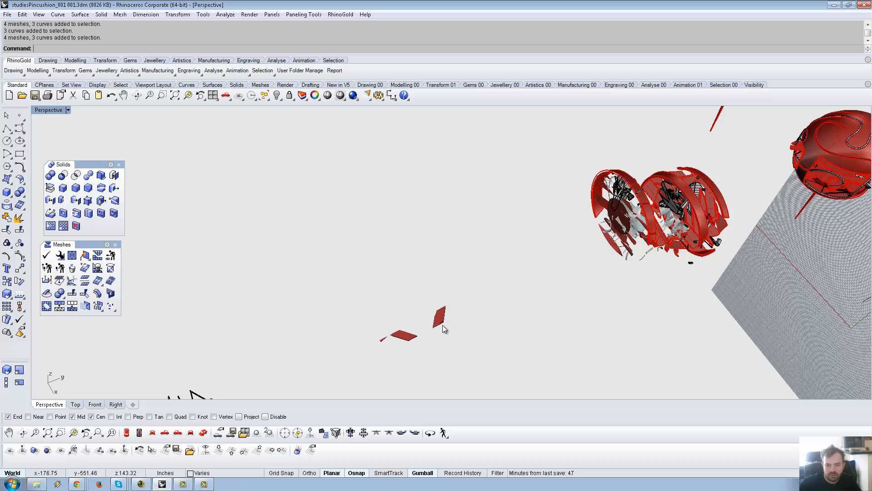
{"action": "key", "text": "Delete"}
- In the Top view, align the third slice close beside the middle one, and move the slice on the other side closer to them
{"action": "left_click", "coordinate": [596, 218]}
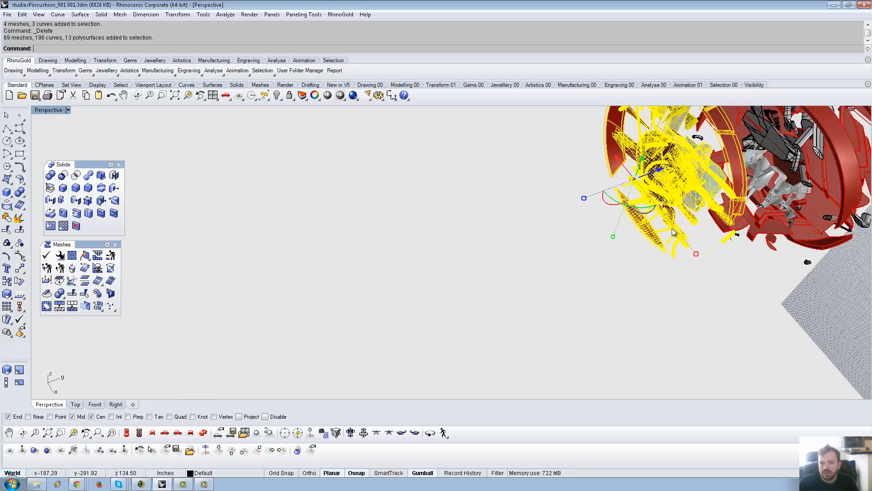
{"action": "right_click_drag", "start_coordinate": [595, 218], "coordinate": [214, 399]}
{"action": "left_click", "coordinate": [126, 432]}
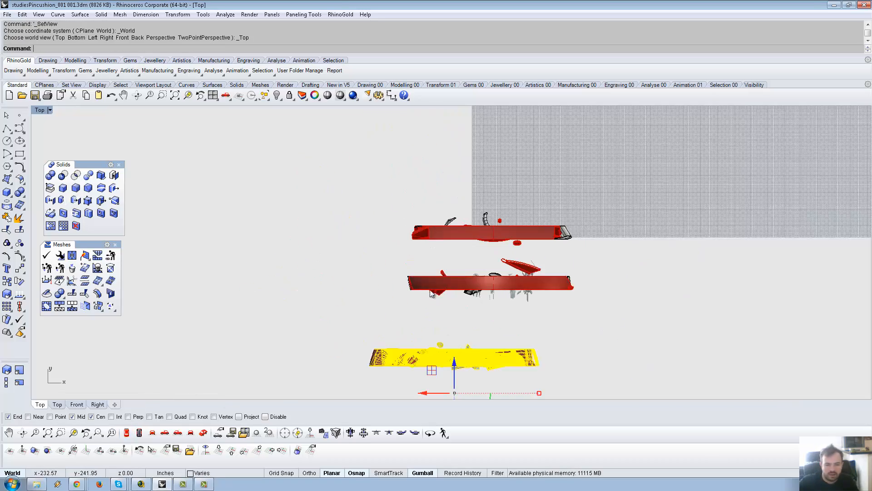
{"action": "left_click_drag", "start_coordinate": [345, 329], "coordinate": [387, 280]}
{"action": "key", "text": "Escape"}
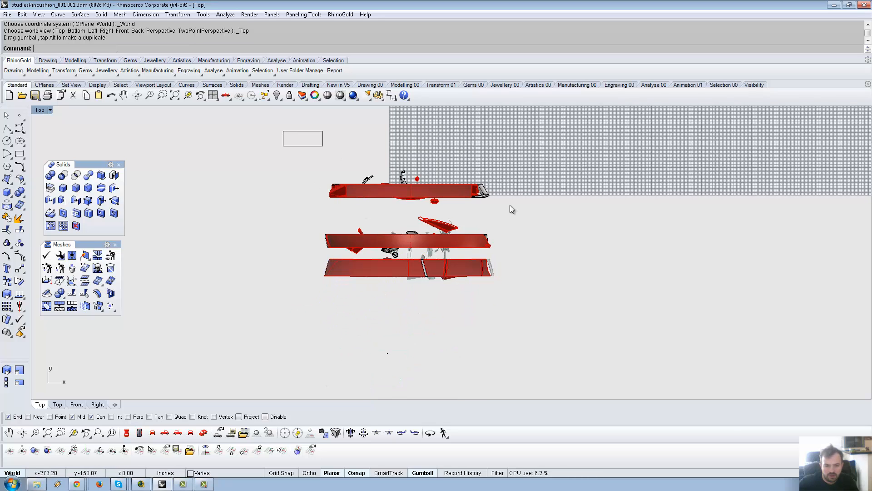
{"action": "left_click_drag", "start_coordinate": [521, 212], "coordinate": [521, 212]}
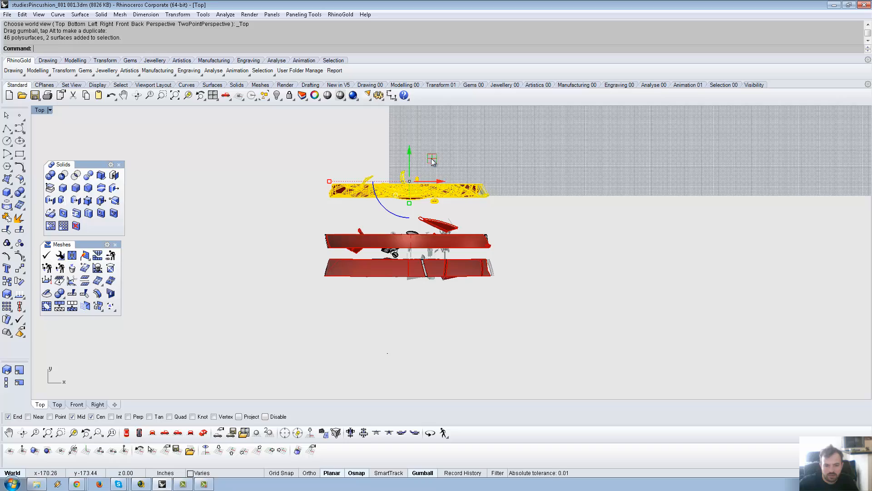
{"action": "left_click_drag", "start_coordinate": [433, 162], "coordinate": [428, 184]}
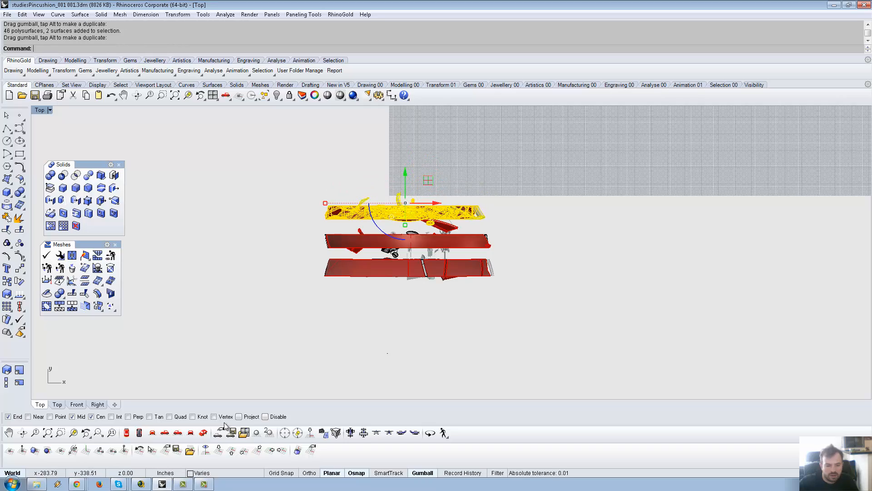
- Select the remaining fourth slice in Perspective, and move it sideways clear of the pin in the Back view
{"action": "left_click", "coordinate": [204, 432]}
{"action": "scroll", "coordinate": [550, 262], "scroll_direction": "up", "scroll_amount": 3}
{"action": "right_click_drag", "start_coordinate": [452, 226], "coordinate": [423, 220], "text": "shift"}
{"action": "left_click", "coordinate": [549, 264]}
{"action": "scroll", "coordinate": [550, 265], "scroll_direction": "down", "scroll_amount": 3}
{"action": "left_click_drag", "start_coordinate": [392, 209], "coordinate": [538, 320]}
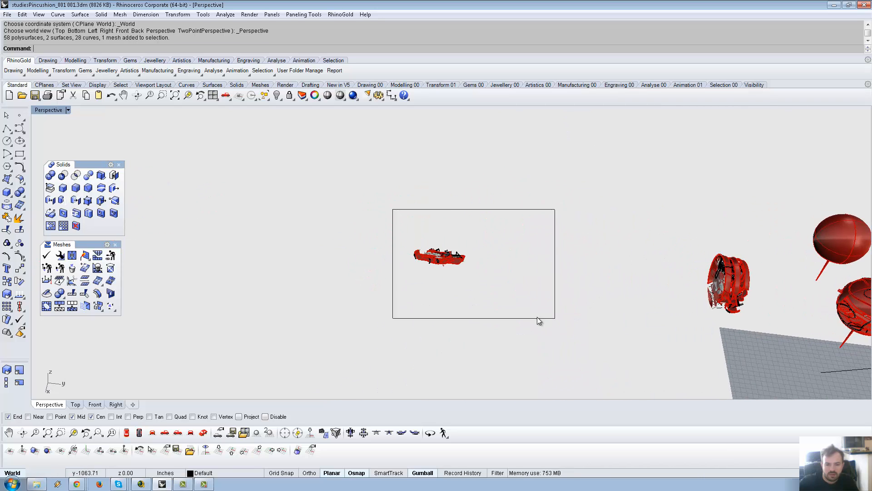
{"action": "left_click", "coordinate": [191, 433]}
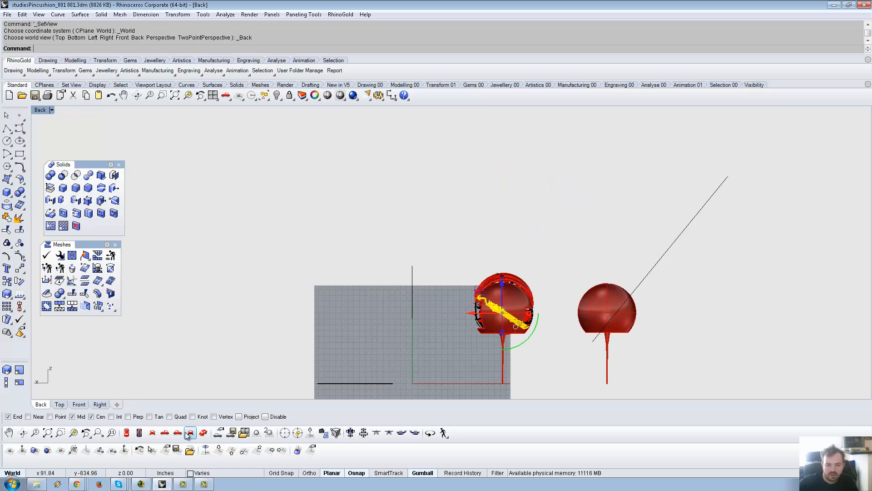
{"action": "left_click_drag", "start_coordinate": [402, 273], "coordinate": [283, 271]}
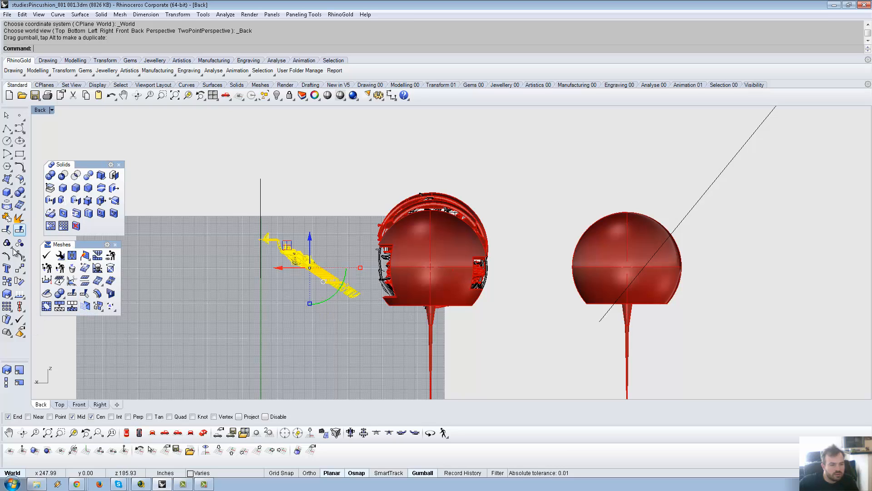
- Rotate the fourth slice around its lower end until it stands vertically
{"action": "left_click", "coordinate": [19, 282]}
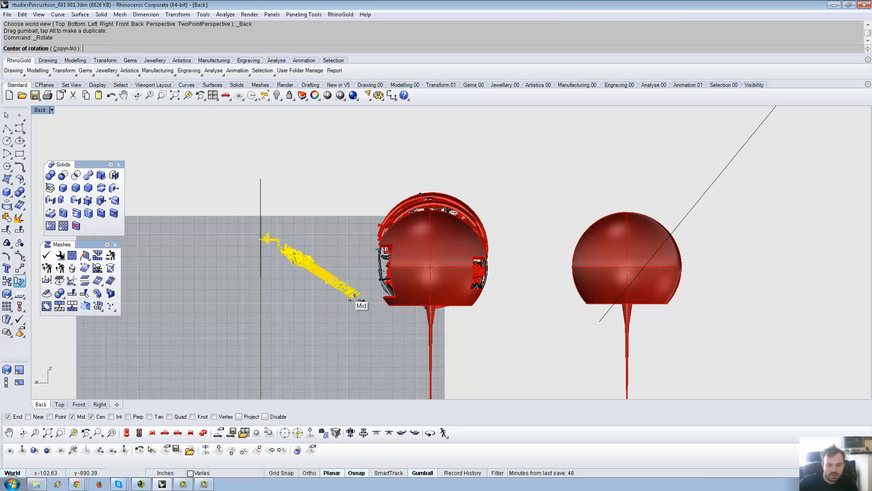
{"action": "left_click", "coordinate": [349, 303]}
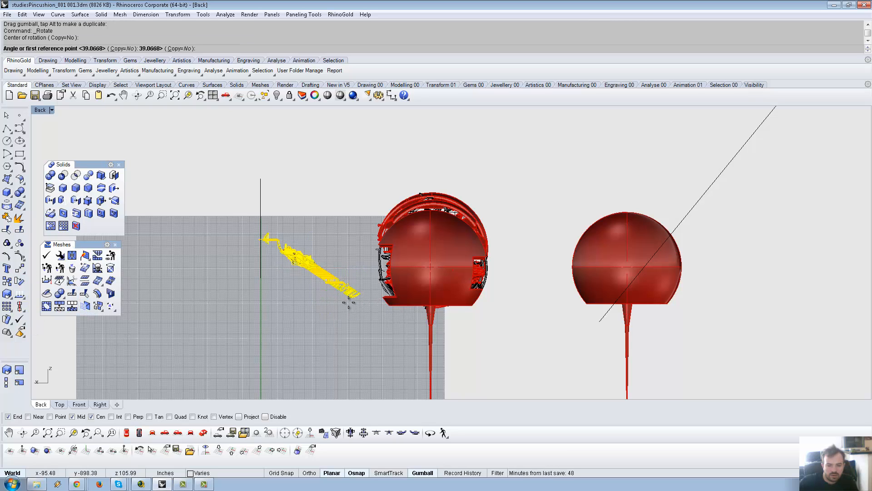
{"action": "left_click", "coordinate": [227, 218]}
{"action": "left_click", "coordinate": [320, 152]}
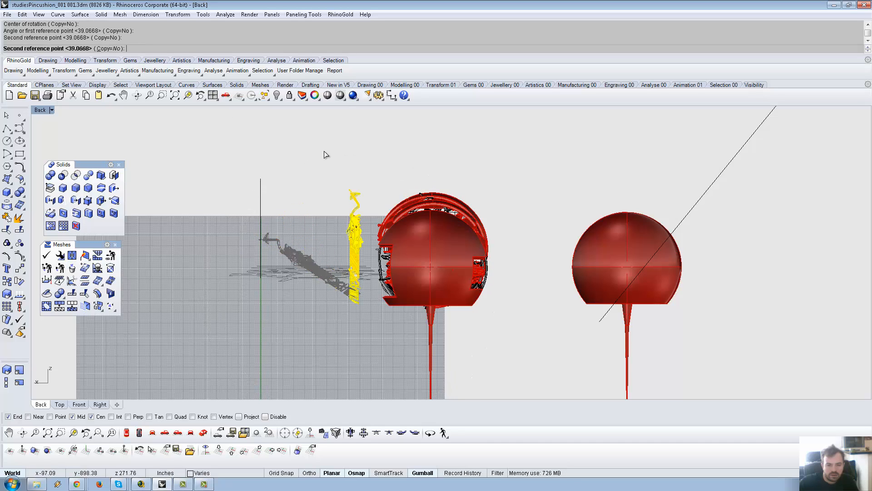
- Move the upright fourth slice across in Perspective to the end of the row of slices, and narrow its gap to the neighbouring slice
{"action": "left_click", "coordinate": [203, 433]}
{"action": "right_click_drag", "start_coordinate": [433, 240], "coordinate": [485, 271]}
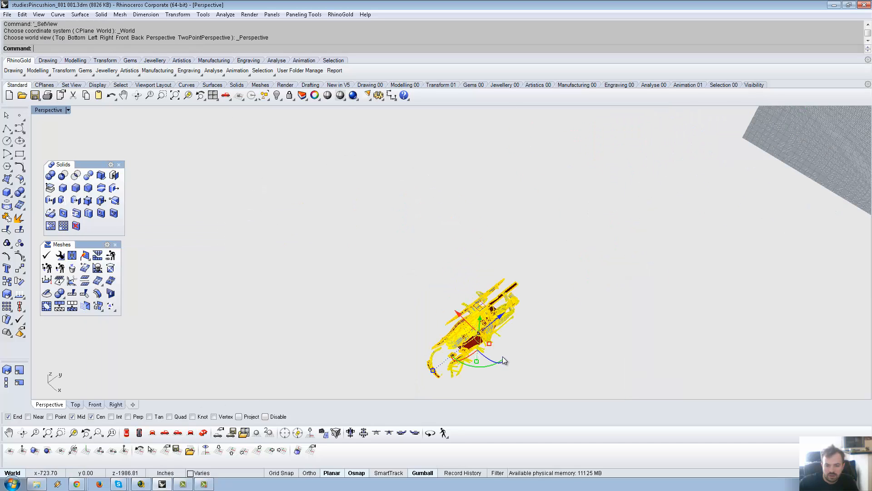
{"action": "left_click_drag", "start_coordinate": [491, 369], "coordinate": [430, 347]}
{"action": "right_click_drag", "start_coordinate": [430, 347], "coordinate": [462, 312]}
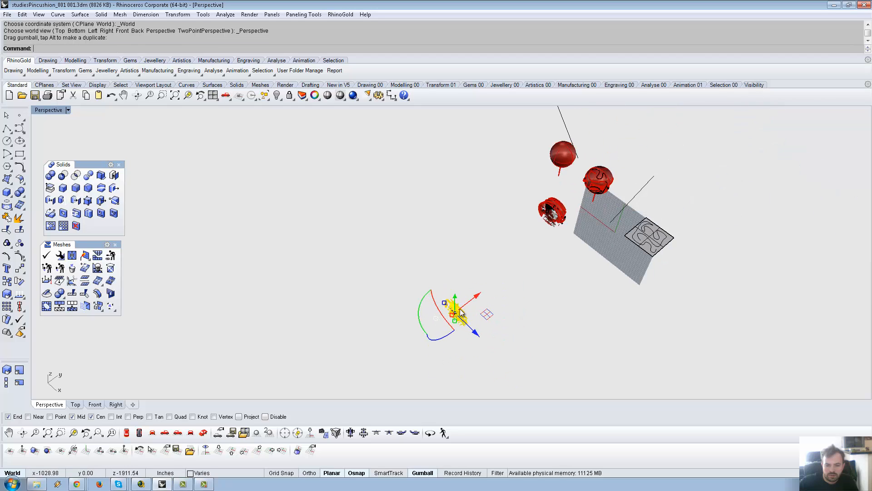
{"action": "left_click_drag", "start_coordinate": [486, 316], "coordinate": [571, 218]}
{"action": "left_click", "coordinate": [206, 433]}
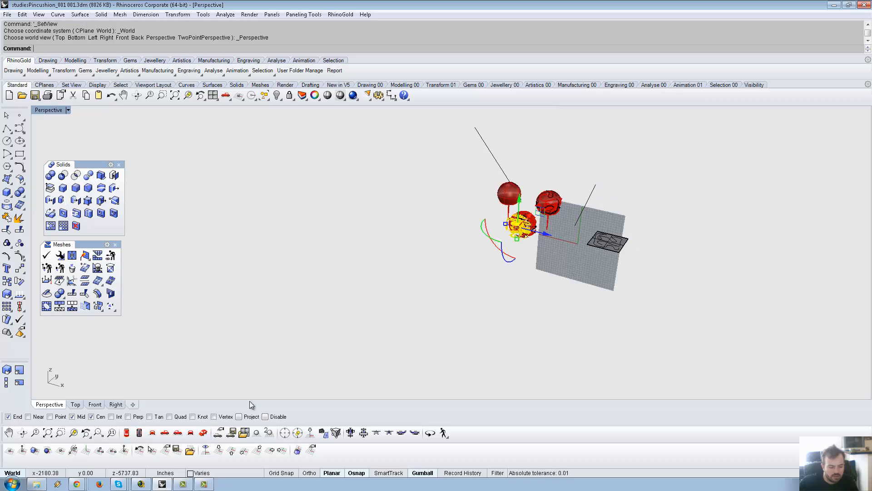
{"action": "key", "text": "Return"}
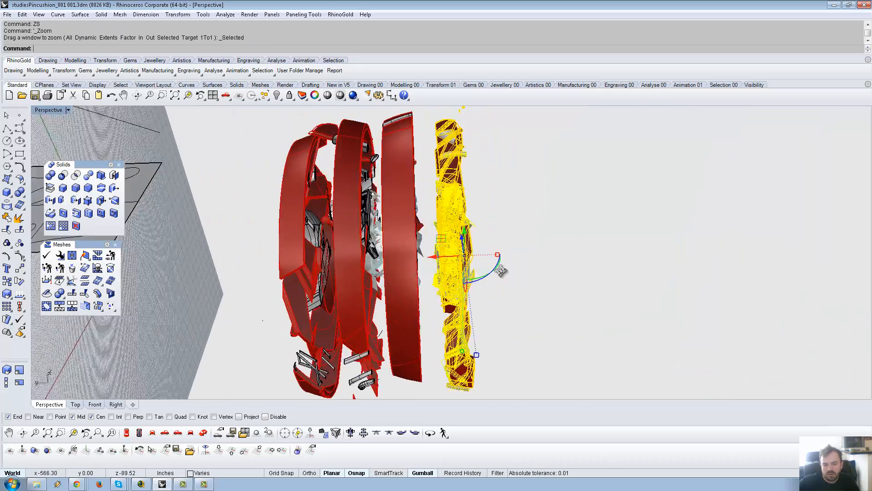
{"action": "left_click_drag", "start_coordinate": [435, 258], "coordinate": [419, 258]}
- Select all four upright slices together and move them in front of the plain pin's head
{"action": "right_click_drag", "start_coordinate": [545, 278], "coordinate": [312, 171]}
{"action": "left_click", "coordinate": [547, 271]}
{"action": "left_click_drag", "start_coordinate": [280, 151], "coordinate": [553, 366]}
{"action": "right_click_drag", "start_coordinate": [553, 366], "coordinate": [550, 331]}
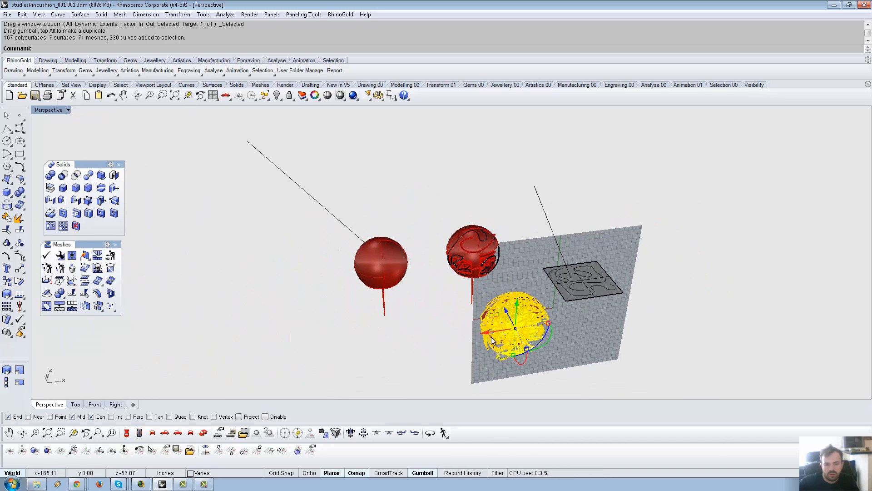
{"action": "left_click_drag", "start_coordinate": [492, 340], "coordinate": [370, 257]}
{"action": "left_click_drag", "start_coordinate": [347, 268], "coordinate": [353, 264]}
- Select the four upright slices and the plain pin's head without its needle, and isolate them by hiding everything else
{"action": "right_click_drag", "start_coordinate": [331, 294], "coordinate": [594, 346]}
{"action": "left_click", "coordinate": [594, 343], "text": "shift"}
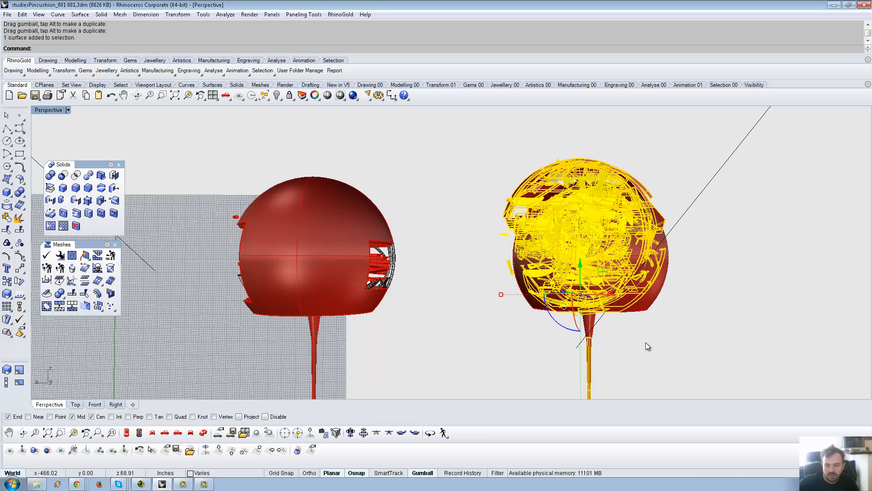
{"action": "left_click", "coordinate": [588, 364], "text": "ctrl"}
{"action": "left_click", "coordinate": [659, 294], "text": "shift"}
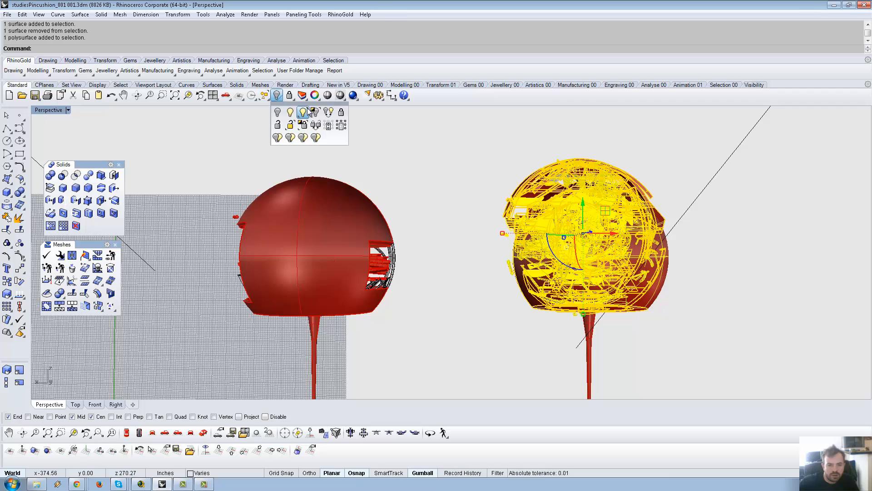
{"action": "left_click", "coordinate": [316, 112]}
{"action": "right_click_drag", "start_coordinate": [471, 155], "coordinate": [342, 302]}
{"action": "left_click_drag", "start_coordinate": [321, 191], "coordinate": [569, 373]}
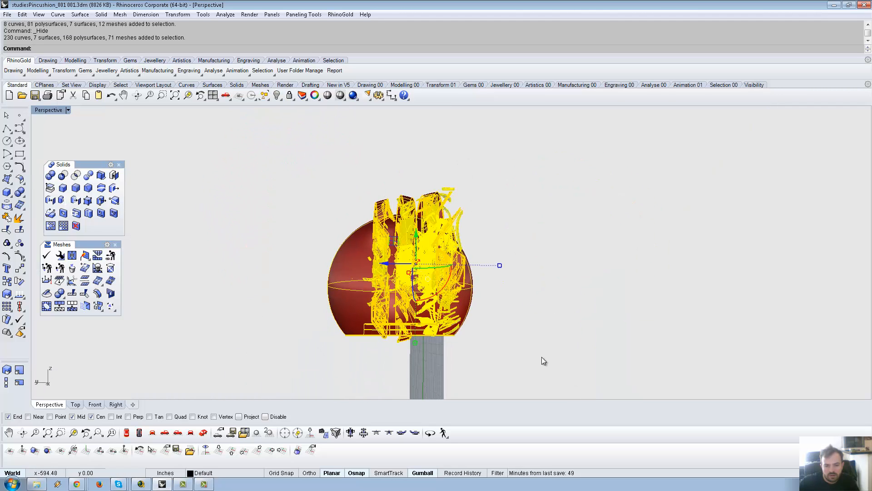
{"action": "left_click", "coordinate": [343, 265], "text": "ctrl"}
{"action": "right_click_drag", "start_coordinate": [342, 265], "coordinate": [208, 463]}
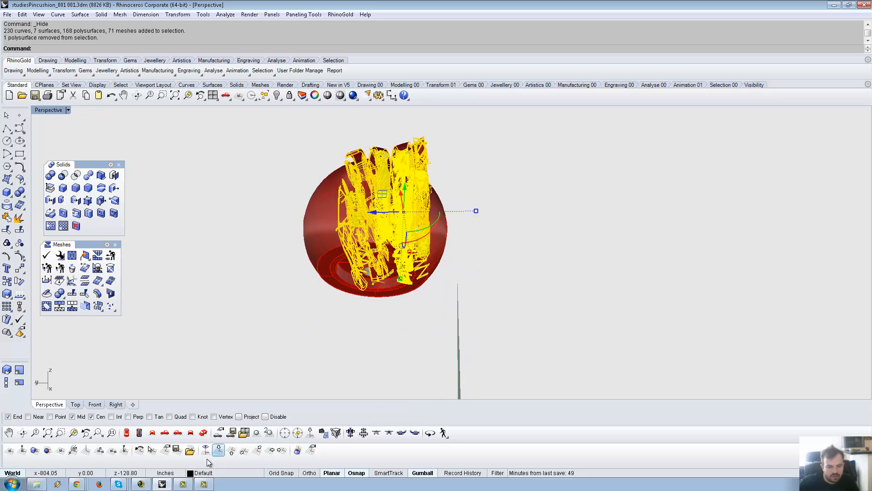
- Clear the selection in the Back view and select only the plain pin's head
{"action": "left_click", "coordinate": [190, 432]}
{"action": "right_click_drag", "start_coordinate": [549, 326], "coordinate": [381, 325]}
{"action": "scroll", "coordinate": [405, 261], "scroll_direction": "up", "scroll_amount": 5}
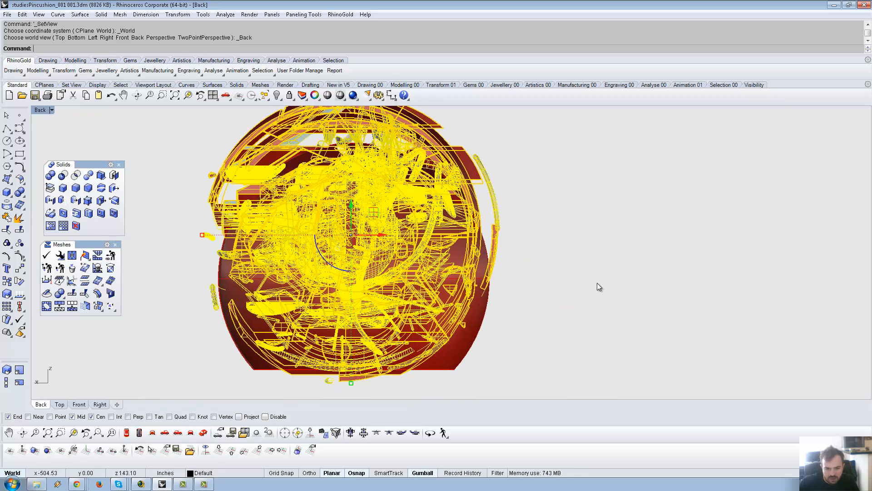
{"action": "left_click", "coordinate": [597, 282]}
{"action": "left_click", "coordinate": [485, 166]}
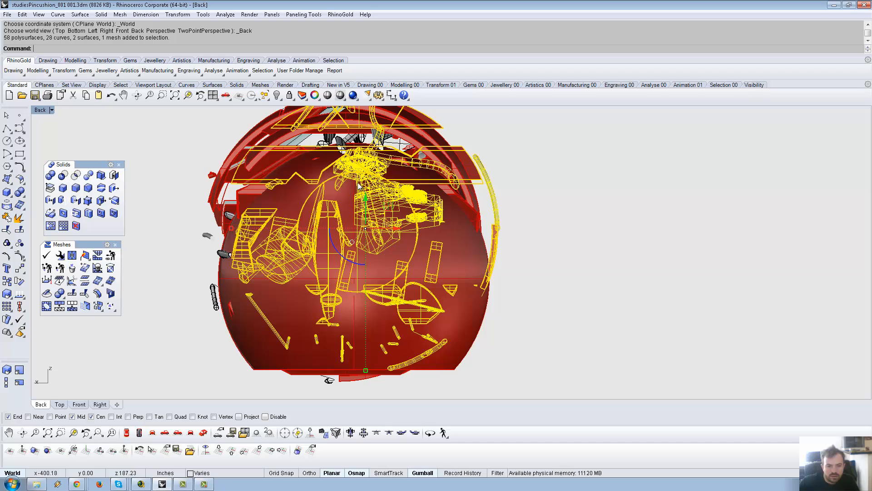
{"action": "scroll", "coordinate": [464, 220], "scroll_direction": "down", "scroll_amount": 2}
{"action": "left_click", "coordinate": [267, 166]}
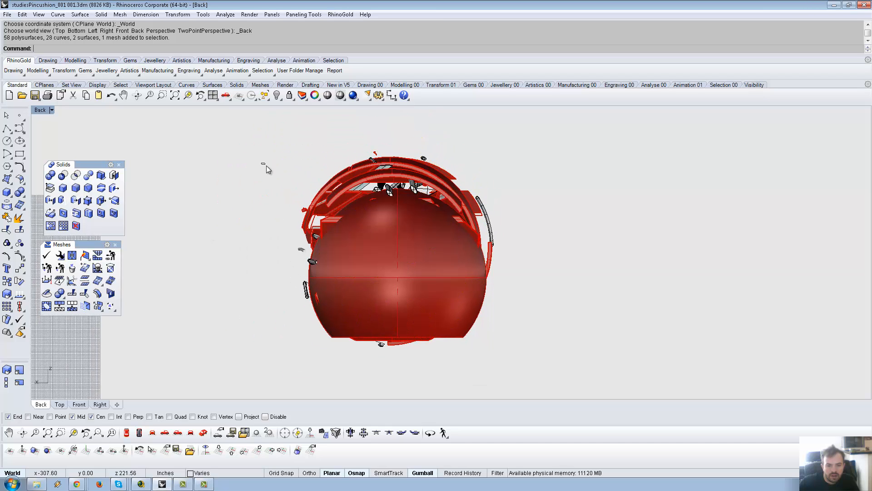
{"action": "left_click", "coordinate": [343, 313]}
{"action": "right_click_drag", "start_coordinate": [474, 322], "coordinate": [375, 316]}
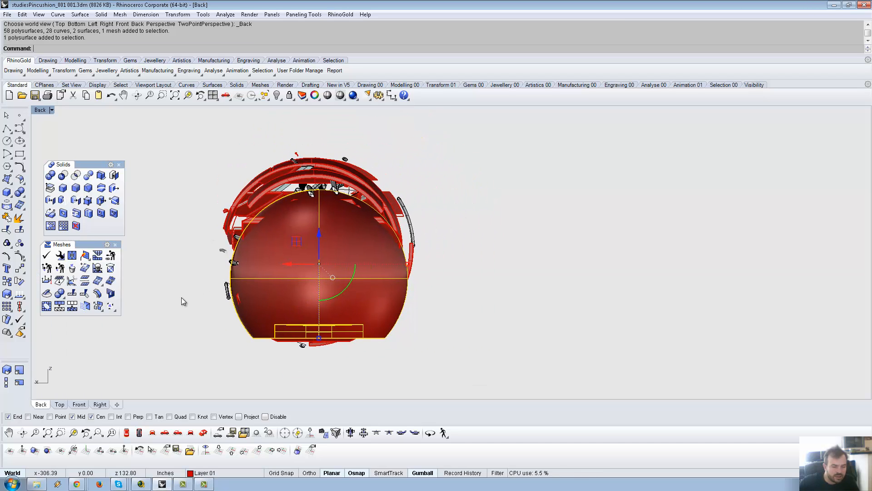
- Show the hidden objects again and add the plain pin's needle to the selected head
{"action": "left_click", "coordinate": [277, 95]}
{"action": "right_click_drag", "start_coordinate": [373, 396], "coordinate": [393, 359]}
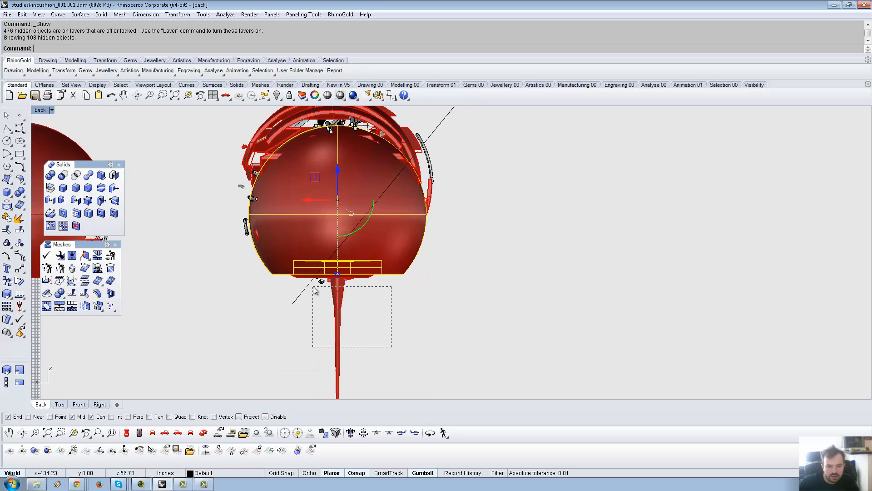
{"action": "left_click_drag", "start_coordinate": [318, 295], "coordinate": [317, 294], "text": "shift"}
{"action": "right_click_drag", "start_coordinate": [379, 326], "coordinate": [343, 360]}
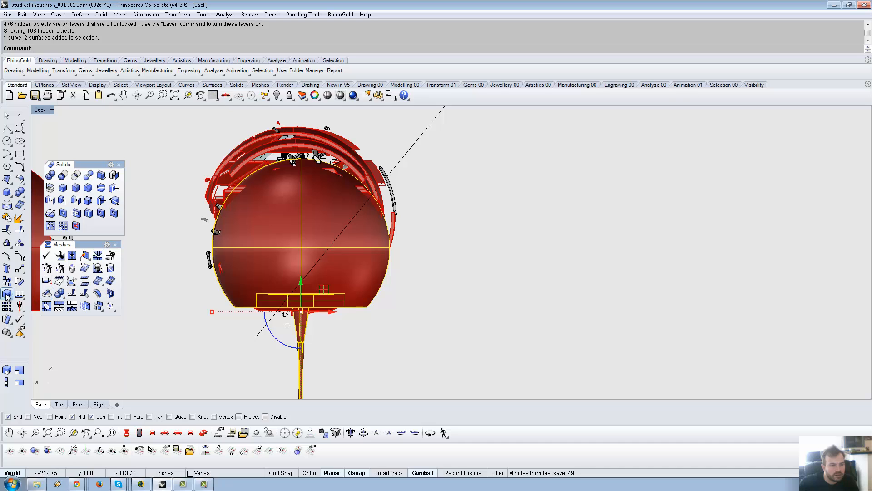
- Try scaling the plain pin's head and needle up from the head's lower corner and shifting them over the slices
{"action": "left_click", "coordinate": [459, 308]}
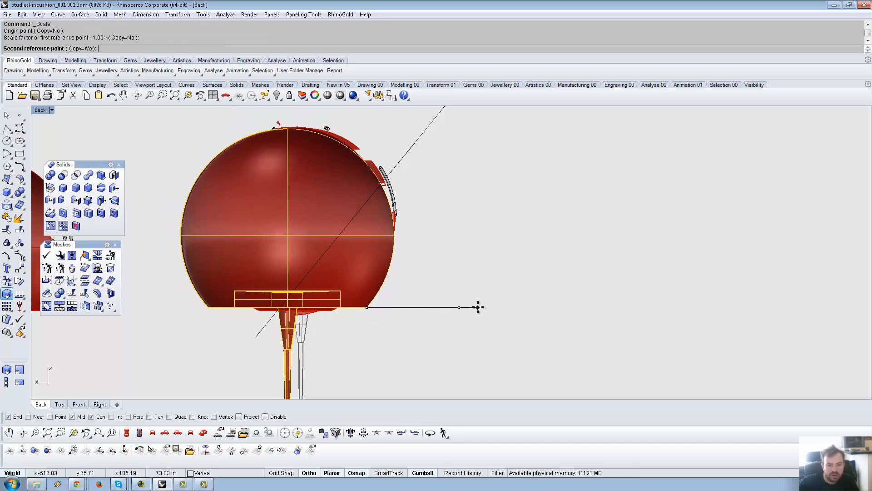
{"action": "mouse_move", "coordinate": [312, 290]}
{"action": "left_mouse_down"}
{"action": "mouse_move", "coordinate": [367, 282]}
{"action": "mouse_move", "coordinate": [359, 295]}
{"action": "mouse_move", "coordinate": [320, 294]}
{"action": "mouse_move", "coordinate": [323, 286]}
{"action": "left_mouse_up"}
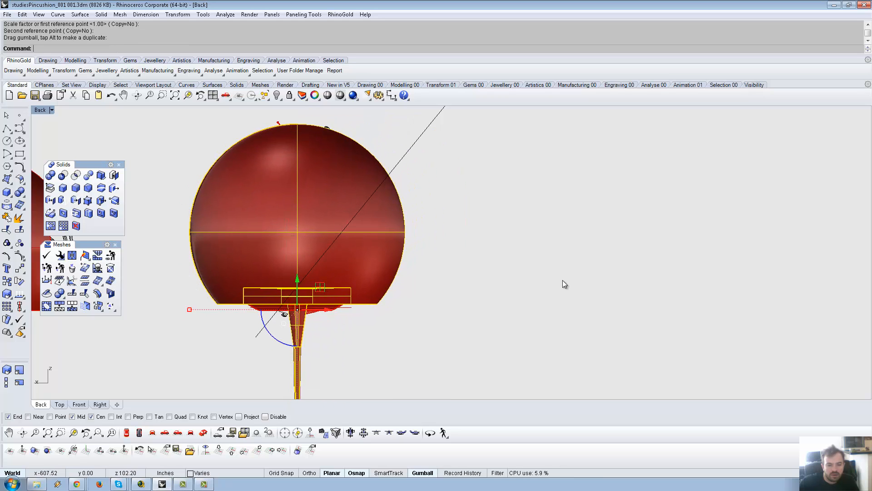
- Set the Perspective display to wireframe and return to the Back view
{"action": "right_click_drag", "start_coordinate": [354, 282], "coordinate": [466, 222]}
{"action": "left_click", "coordinate": [340, 95]}
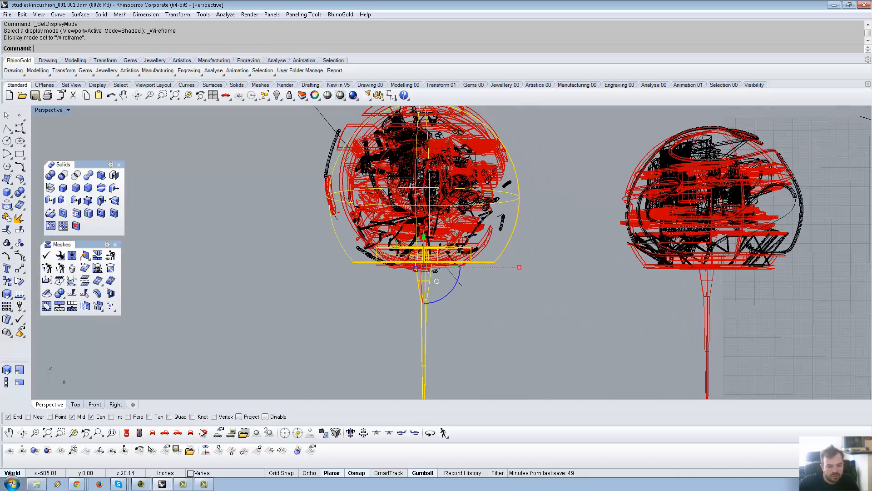
{"action": "left_click", "coordinate": [184, 433]}
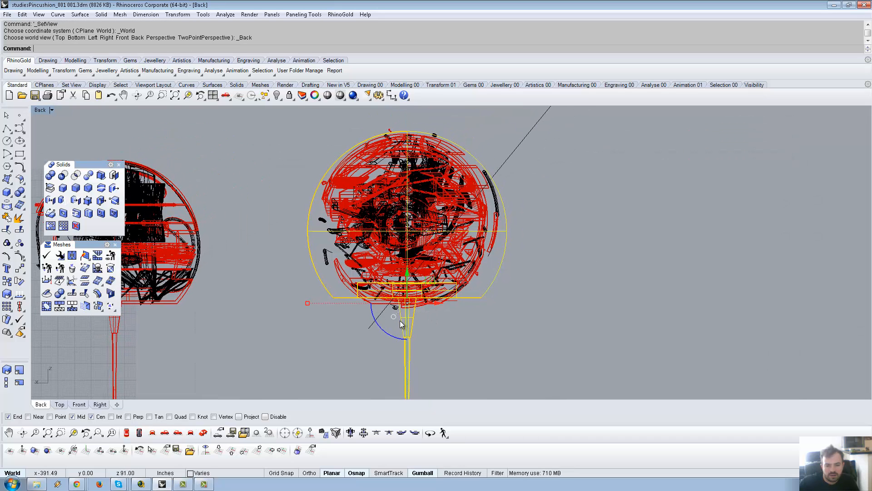
- Nudge the enlarged pin upward over the slices, and undo its moves and the scaling
{"action": "left_click_drag", "start_coordinate": [432, 286], "coordinate": [433, 276]}
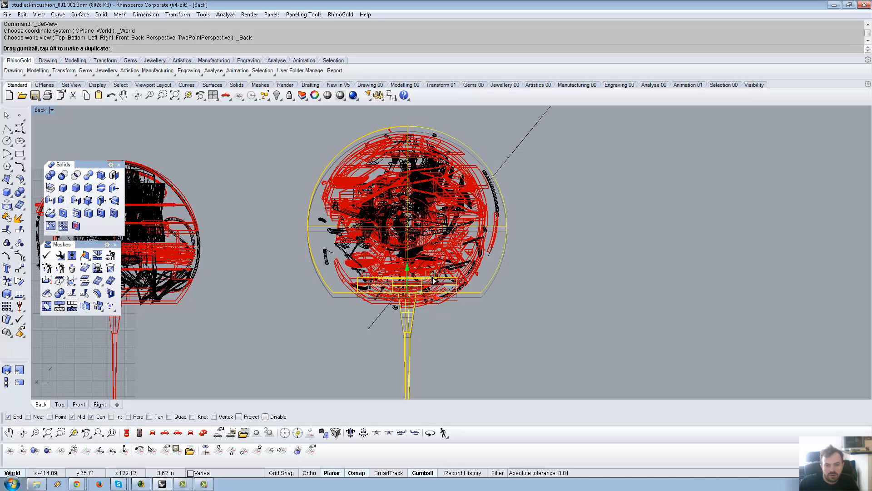
{"action": "left_click_drag", "start_coordinate": [433, 280], "coordinate": [434, 281]}
{"action": "key", "text": "ctrl+z"}
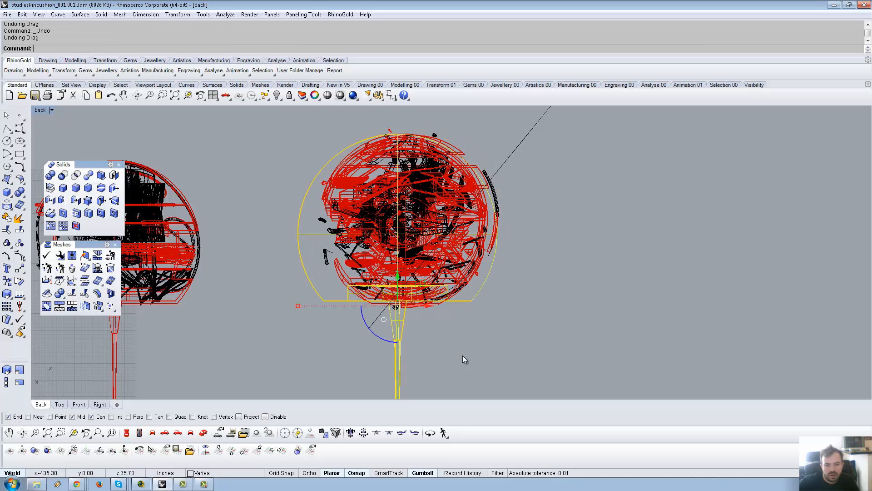
{"action": "key", "text": "ctrl+z"}
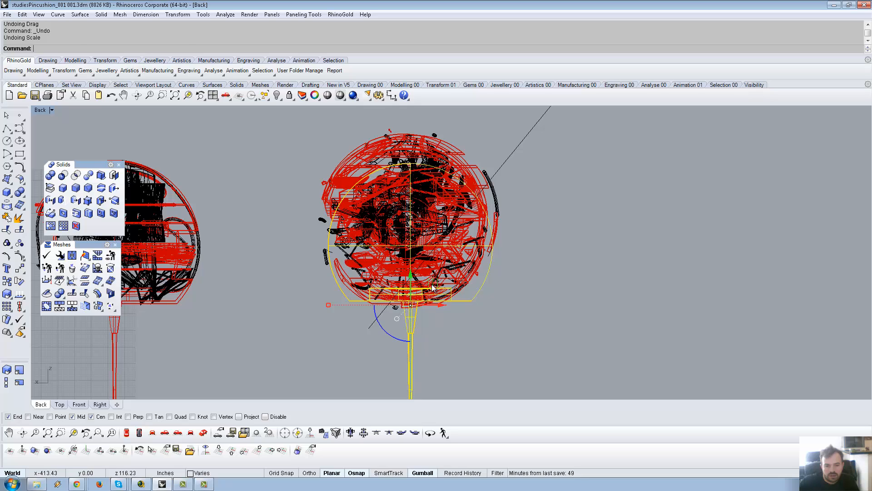
- Move the original-size pin upward and slightly sideways in the Back view so its head is centred on the slices, and return to Perspective
{"action": "left_click_drag", "start_coordinate": [432, 287], "coordinate": [432, 273]}
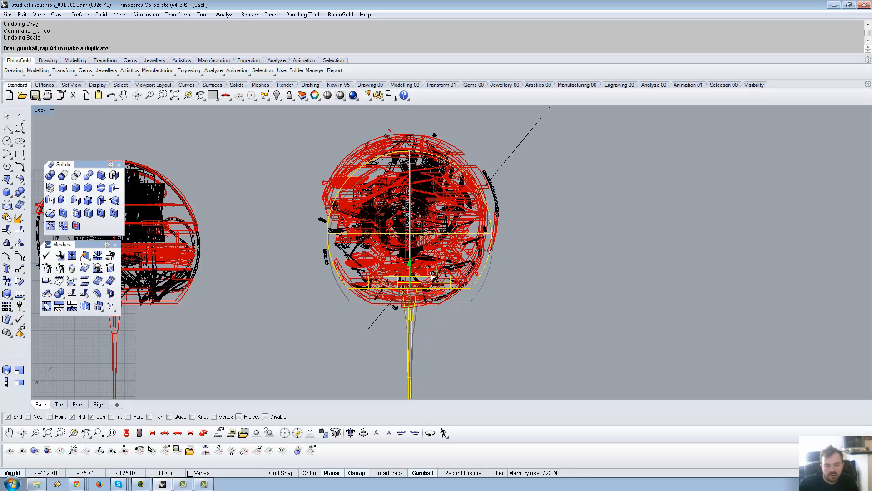
{"action": "left_click_drag", "start_coordinate": [431, 274], "coordinate": [428, 272]}
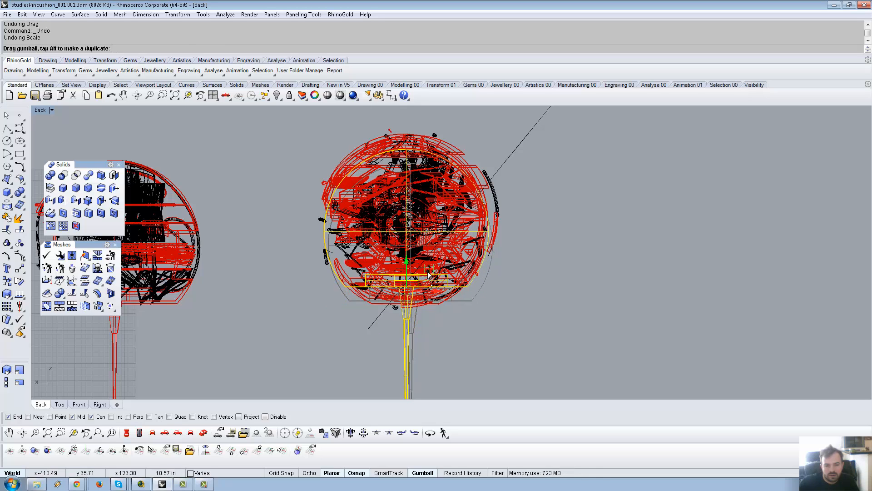
{"action": "left_click", "coordinate": [203, 433]}
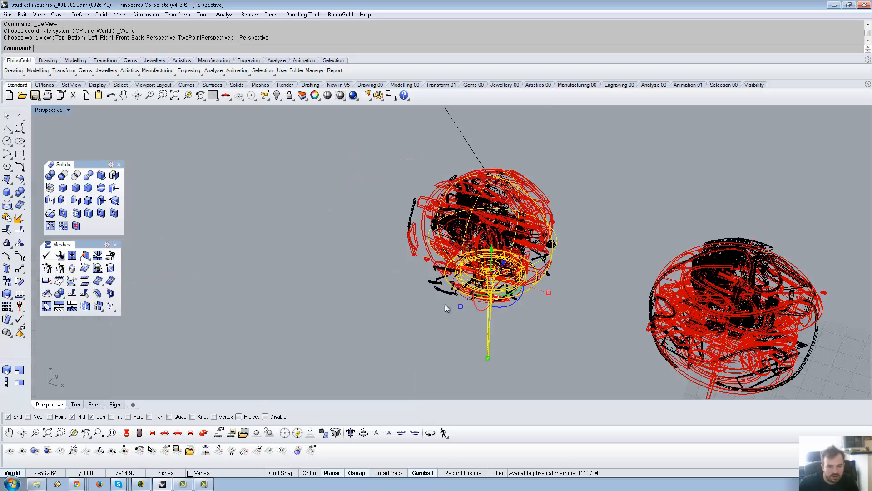
- Shift the plain pin along the row to centre it between the outer slices, and raise it slightly
{"action": "right_click_drag", "start_coordinate": [446, 304], "coordinate": [386, 318]}
{"action": "scroll", "coordinate": [500, 243], "scroll_direction": "up", "scroll_amount": 6}
{"action": "scroll", "coordinate": [450, 191], "scroll_direction": "down", "scroll_amount": 6}
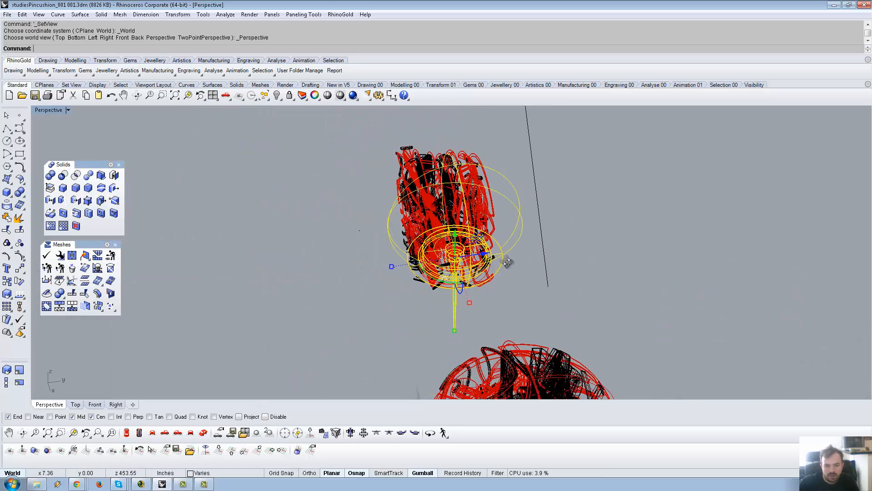
{"action": "left_click_drag", "start_coordinate": [485, 255], "coordinate": [475, 257]}
{"action": "right_click_drag", "start_coordinate": [627, 231], "coordinate": [459, 202]}
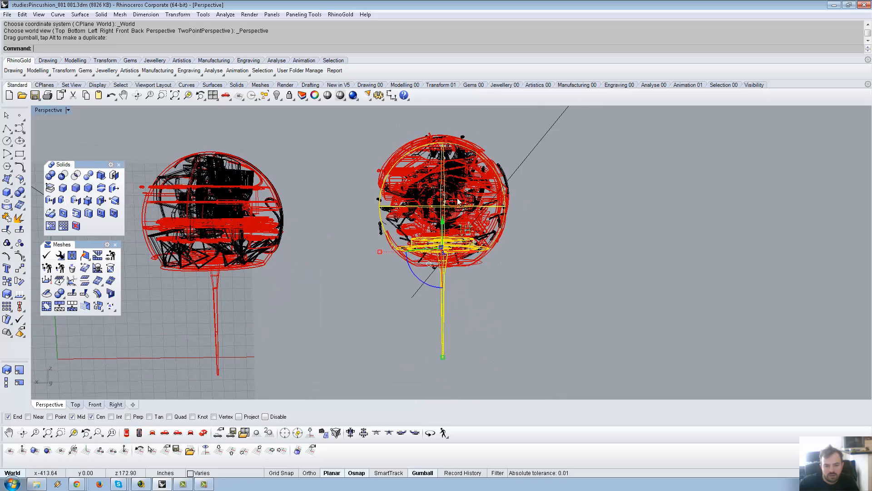
{"action": "left_click_drag", "start_coordinate": [467, 231], "coordinate": [472, 222]}
- Undo the last two moves of the plain pin
{"action": "left_click", "coordinate": [527, 186]}
{"action": "right_click_drag", "start_coordinate": [528, 186], "coordinate": [467, 307]}
{"action": "left_click", "coordinate": [503, 219]}
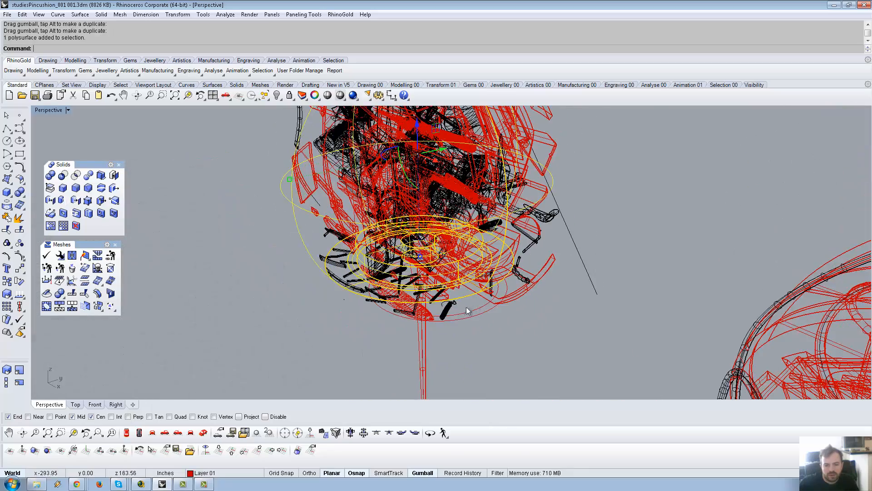
{"action": "key", "text": "ctrl+z"}
{"action": "key", "text": "ctrl+z"}
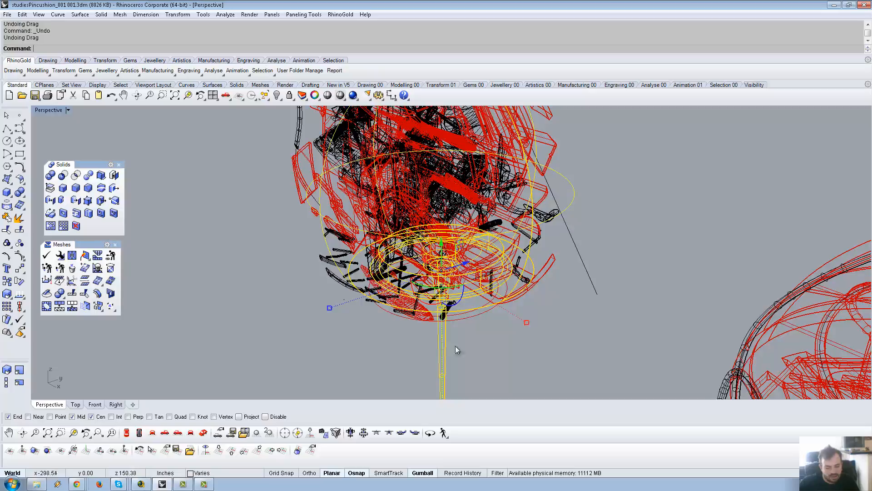
- Group the plain pin's head and needle, and return to a shaded Perspective display
{"action": "key", "text": "ctrl+g"}
{"action": "right_click_drag", "start_coordinate": [456, 350], "coordinate": [468, 260]}
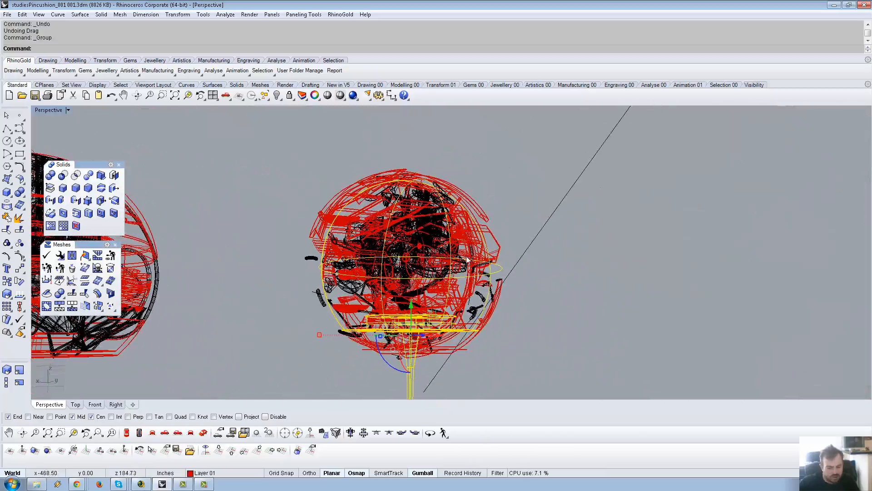
{"action": "left_click", "coordinate": [204, 432]}
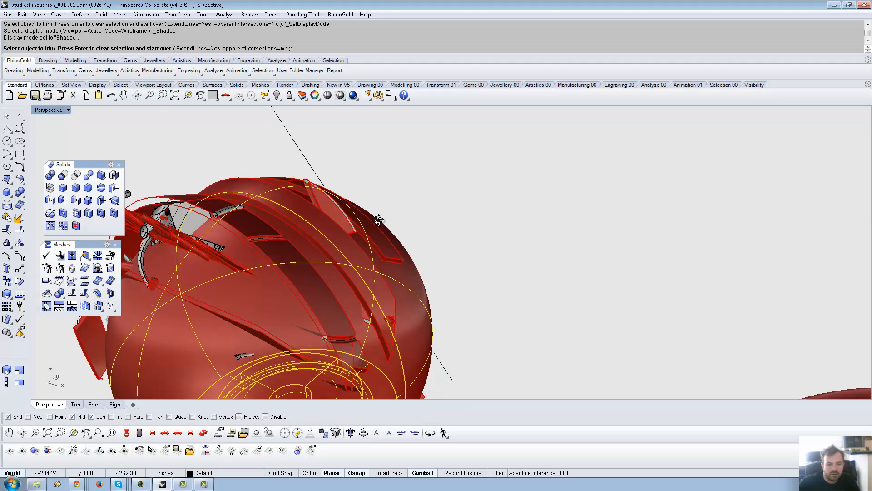
- Trim slice pieces protruding from the plain head's upper side, using the grouped pin as cutting object, and undo the last cut
{"action": "mouse_move", "coordinate": [377, 218]}
{"action": "right_mouse_down"}
{"action": "mouse_move", "coordinate": [319, 192]}
{"action": "mouse_move", "coordinate": [424, 211]}
{"action": "mouse_move", "coordinate": [411, 244]}
{"action": "right_mouse_up"}
{"action": "scroll", "coordinate": [477, 194], "scroll_direction": "up", "scroll_amount": 3}
{"action": "left_click", "coordinate": [500, 186]}
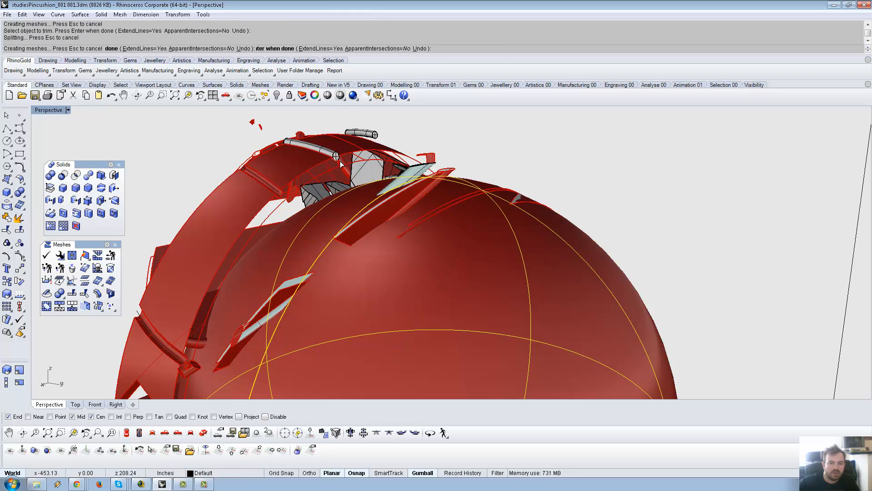
{"action": "left_click", "coordinate": [350, 172]}
{"action": "left_click", "coordinate": [368, 178]}
{"action": "left_click", "coordinate": [194, 282]}
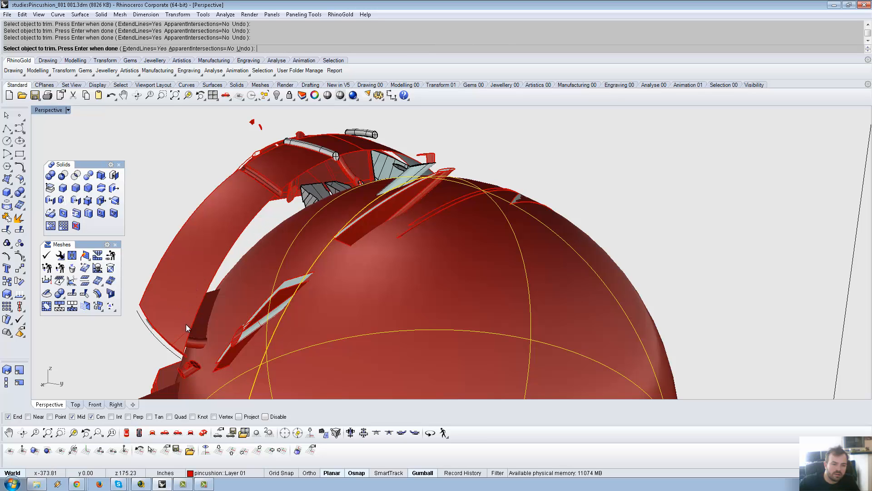
{"action": "left_click", "coordinate": [187, 338]}
{"action": "key", "text": "ctrl+z"}
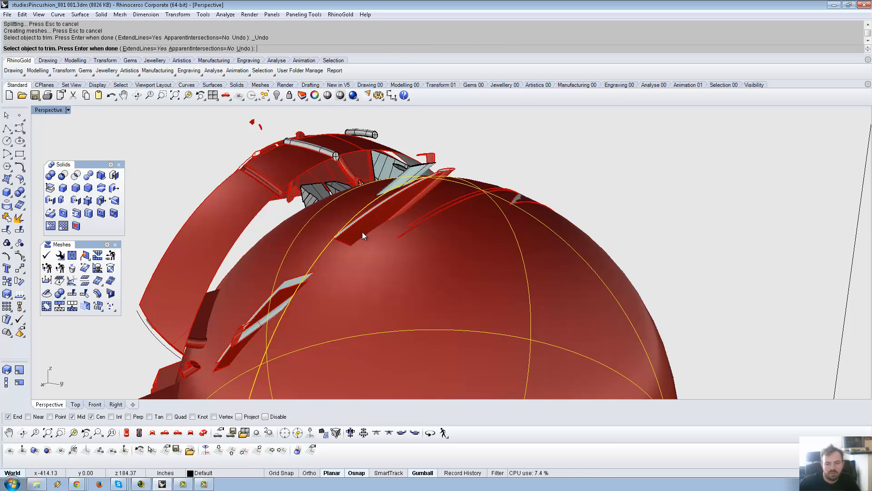
- Trim away the large crescent-shaped slice part that sticks out along the side of the plain head
{"action": "right_click_drag", "start_coordinate": [362, 235], "coordinate": [352, 184]}
{"action": "scroll", "coordinate": [462, 233], "scroll_direction": "down", "scroll_amount": 5}
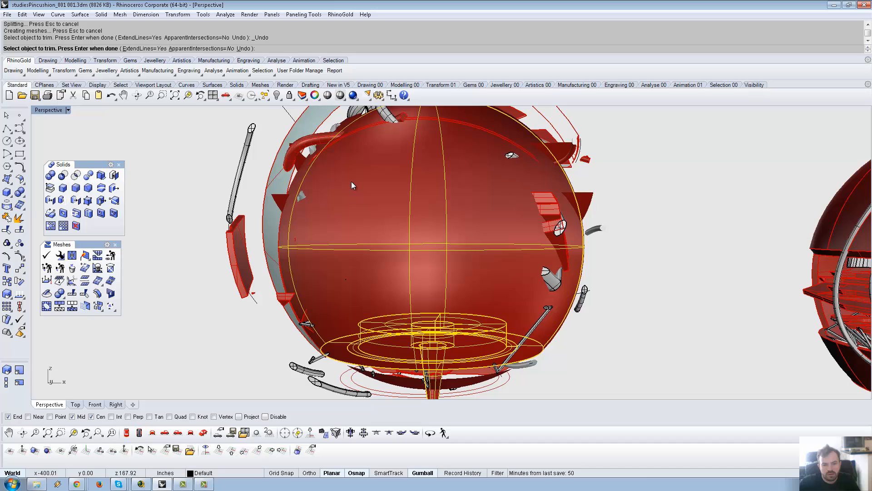
{"action": "left_click", "coordinate": [296, 152]}
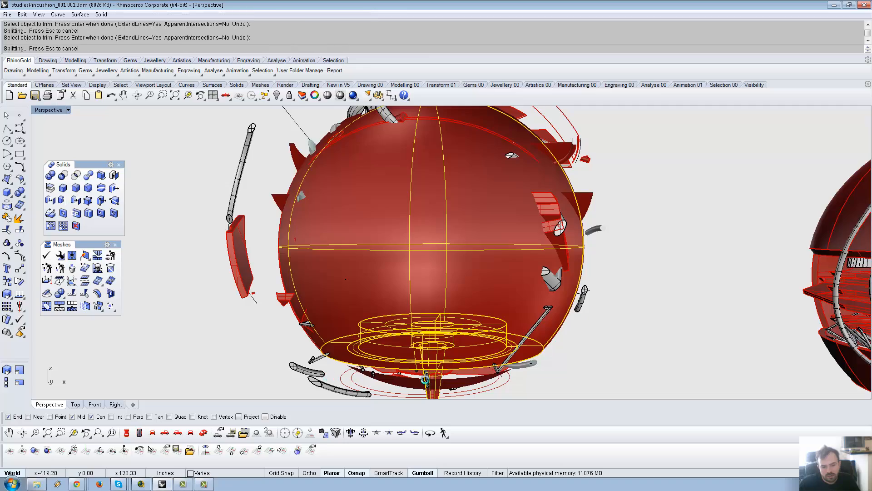
{"action": "right_click_drag", "start_coordinate": [425, 379], "coordinate": [397, 350]}
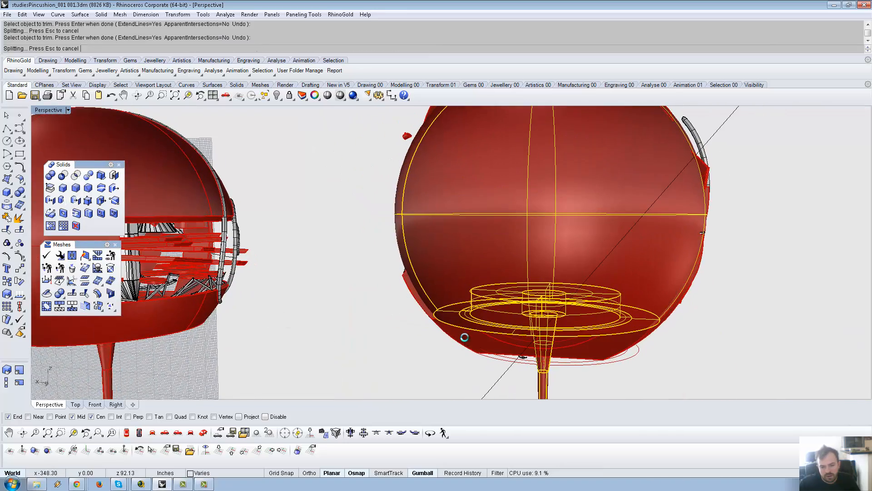
- Trim further slice pieces that protrude above the plain head, using the grouped pin as cutting object
{"action": "right_click_drag", "start_coordinate": [470, 350], "coordinate": [339, 351]}
{"action": "left_click", "coordinate": [459, 206]}
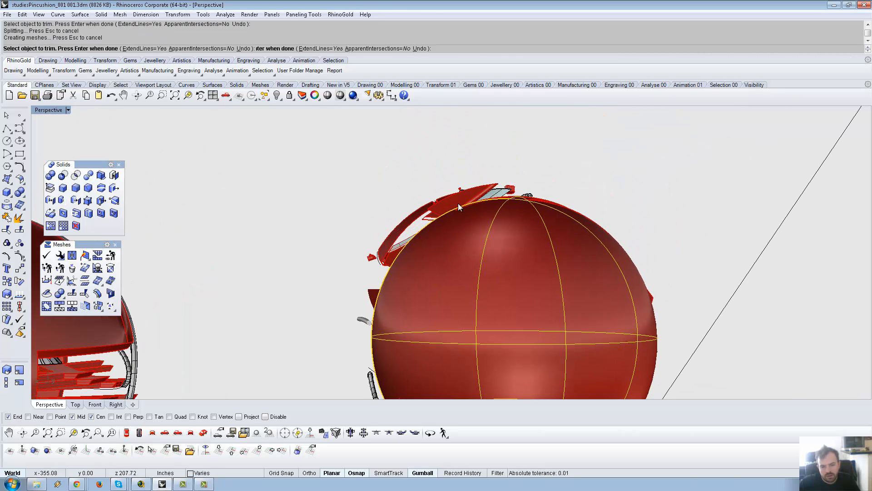
{"action": "right_click_drag", "start_coordinate": [460, 199], "coordinate": [619, 223]}
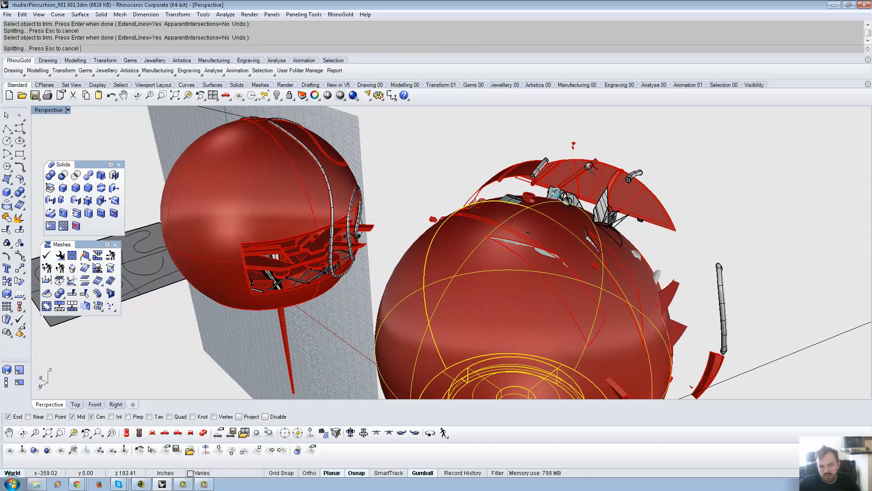
{"action": "left_click", "coordinate": [578, 197]}
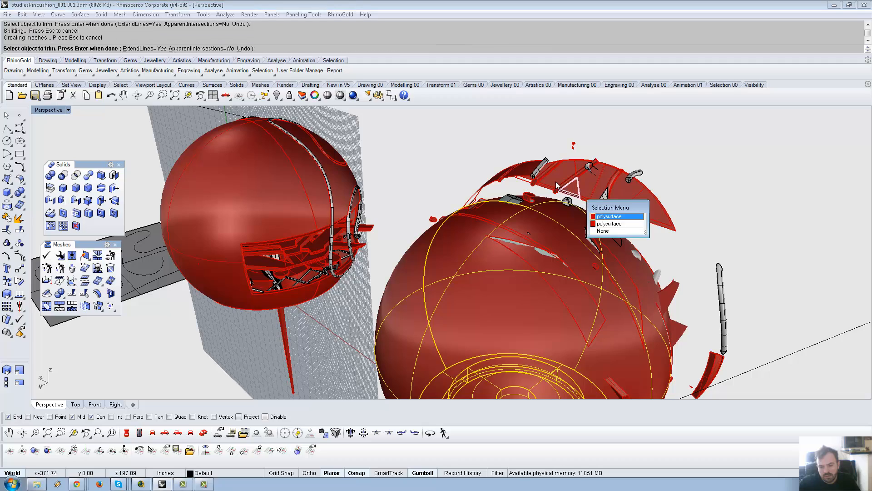
{"action": "left_click", "coordinate": [609, 216]}
{"action": "right_click_drag", "start_coordinate": [609, 216], "coordinate": [653, 231]}
{"action": "scroll", "coordinate": [653, 232], "scroll_direction": "up", "scroll_amount": 5}
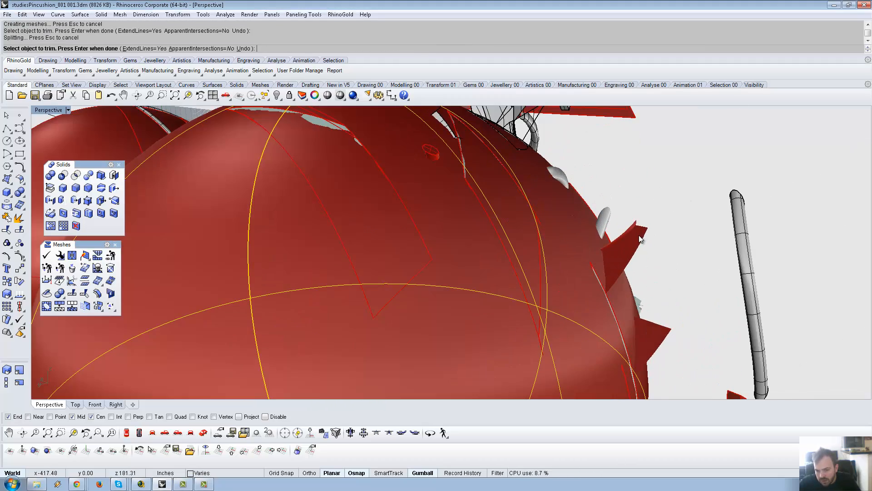
{"action": "scroll", "coordinate": [666, 333], "scroll_direction": "down", "scroll_amount": 6}
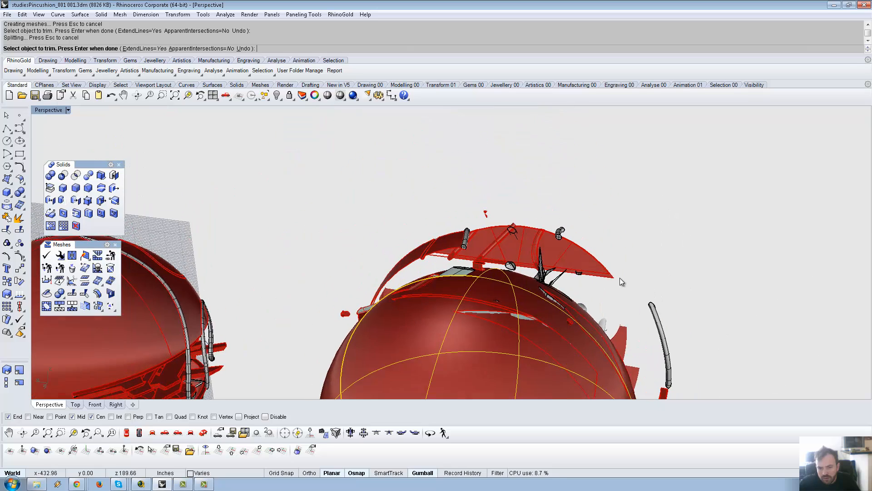
- Ungroup the slice pieces above the plain head and delete a stray part of the crescent-shaped piece
{"action": "left_click_drag", "start_coordinate": [657, 214], "coordinate": [423, 233]}
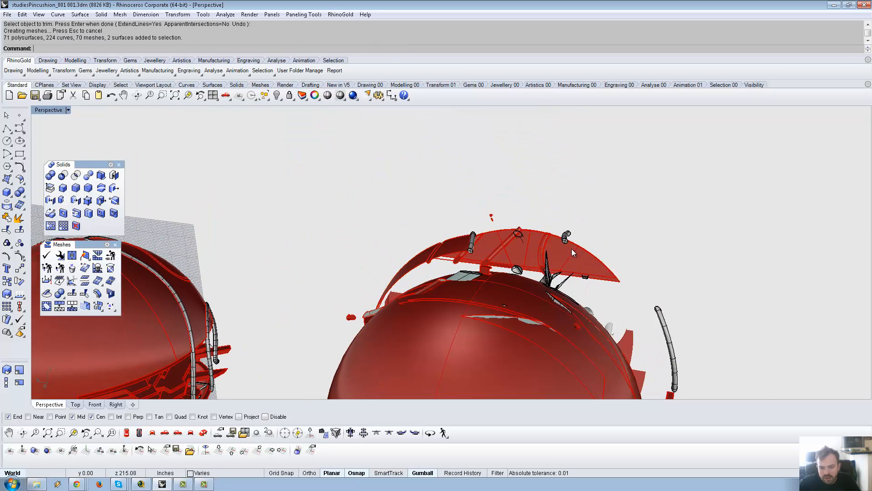
{"action": "key", "text": "ctrl+shift+g"}
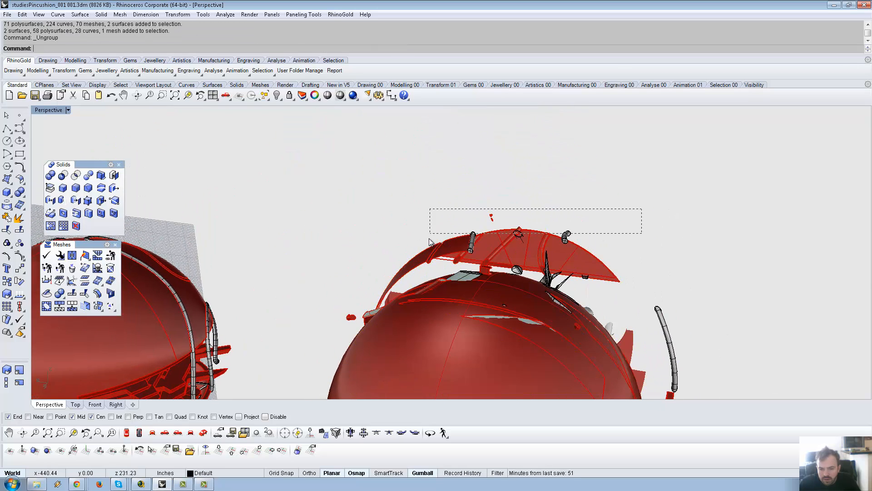
{"action": "left_click_drag", "start_coordinate": [429, 239], "coordinate": [431, 236]}
{"action": "left_click", "coordinate": [523, 254]}
{"action": "left_click", "coordinate": [597, 231]}
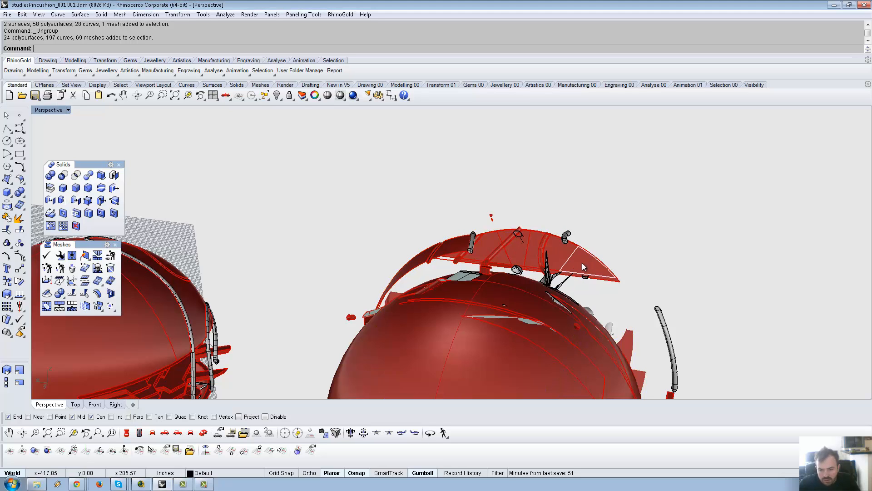
{"action": "left_click", "coordinate": [582, 263]}
{"action": "key", "text": "Delete"}
- Ungroup all remaining slice pieces around the plain head so each can be selected individually
{"action": "left_click_drag", "start_coordinate": [627, 239], "coordinate": [588, 279]}
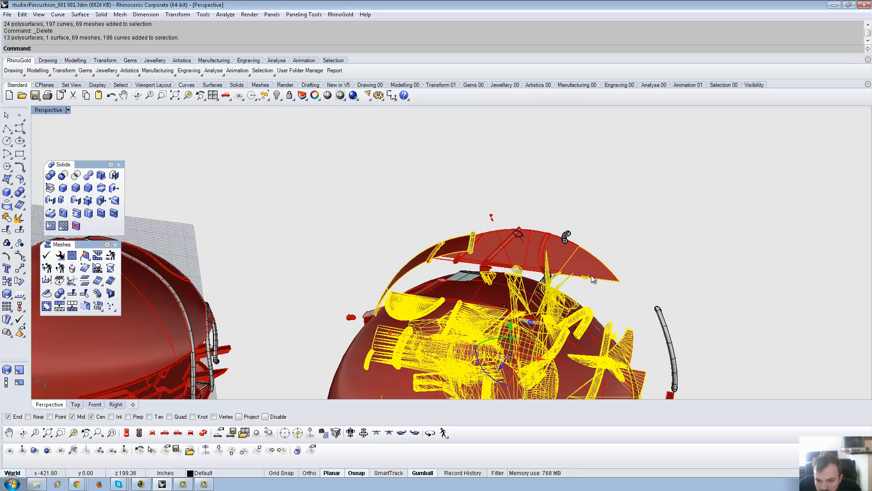
{"action": "scroll", "coordinate": [591, 279], "scroll_direction": "up", "scroll_amount": 5}
{"action": "key", "text": "ctrl+shift+g"}
{"action": "key", "text": "ctrl+shift+g"}
{"action": "scroll", "coordinate": [598, 267], "scroll_direction": "down", "scroll_amount": 10}
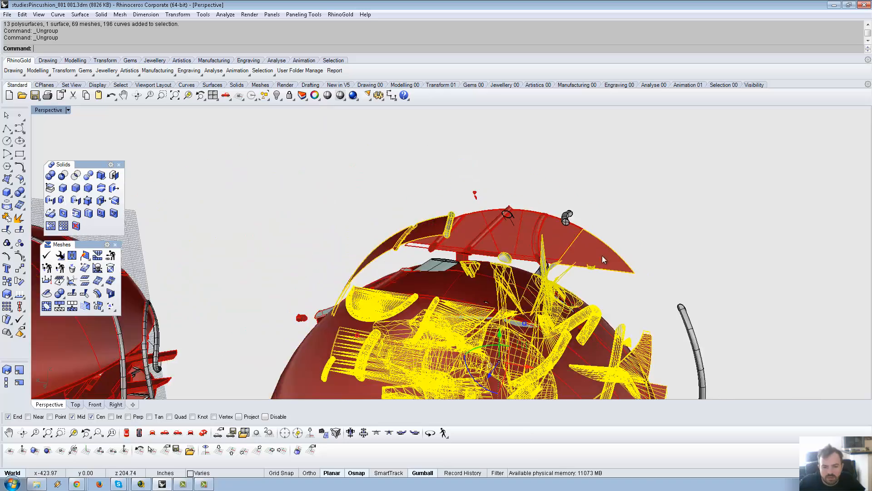
{"action": "left_click_drag", "start_coordinate": [499, 160], "coordinate": [691, 352]}
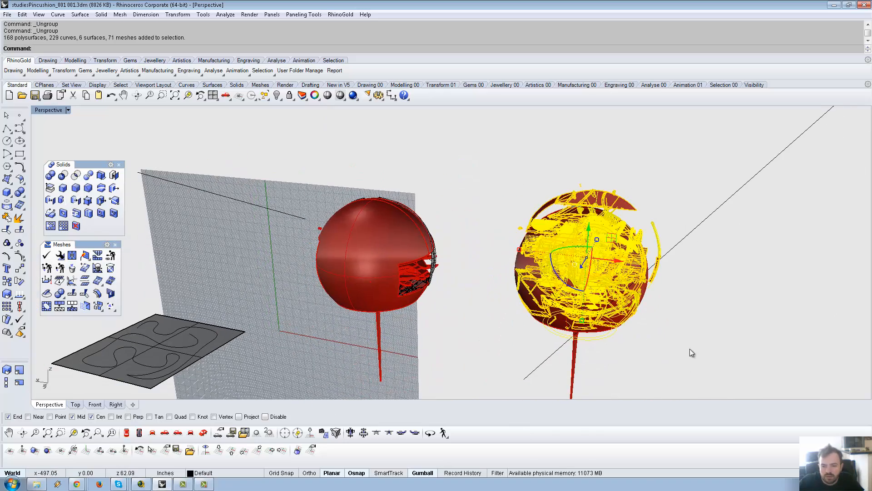
{"action": "key", "text": "ctrl+shift+g"}
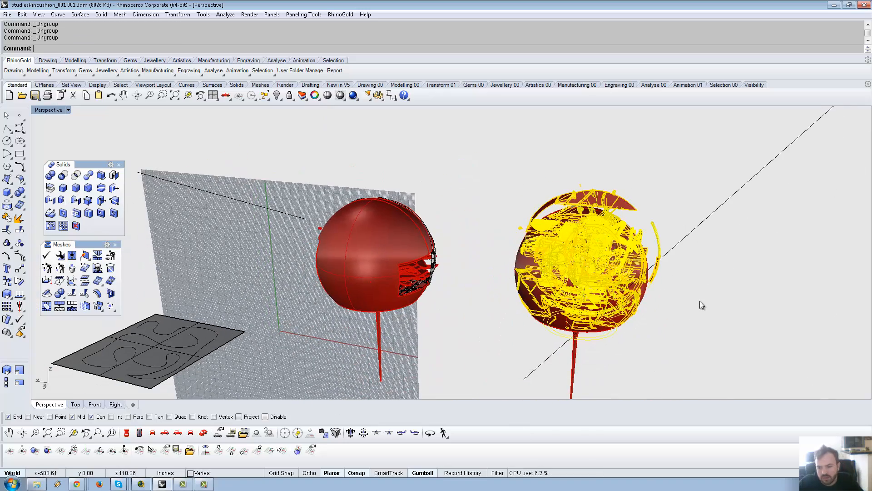
{"action": "key", "text": "Escape"}
- Delete the cut-off end segments of the crescent-shaped slice floating above the plain head
{"action": "scroll", "coordinate": [638, 200], "scroll_direction": "up", "scroll_amount": 6}
{"action": "left_click", "coordinate": [486, 192]}
{"action": "left_click", "coordinate": [603, 187]}
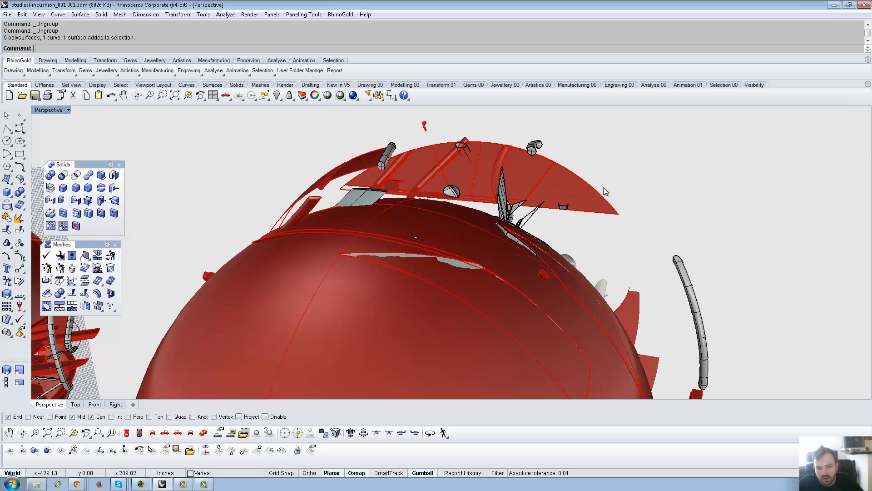
{"action": "left_click", "coordinate": [564, 192]}
{"action": "key", "text": "Delete"}
{"action": "left_click", "coordinate": [538, 181]}
{"action": "key", "text": "Delete"}
- Try deleting the spiky piece beside the crescent-shaped slice, and undo the deletion
{"action": "left_click", "coordinate": [505, 203]}
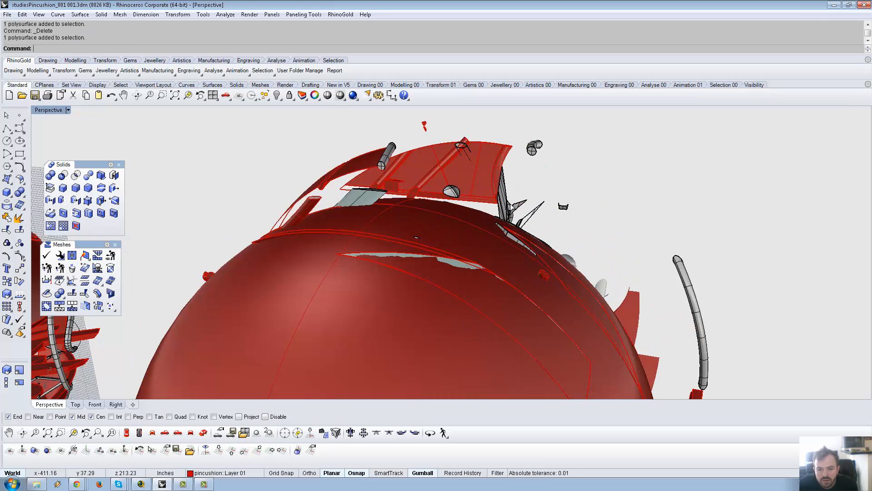
{"action": "left_click", "coordinate": [527, 219]}
{"action": "key", "text": "Delete"}
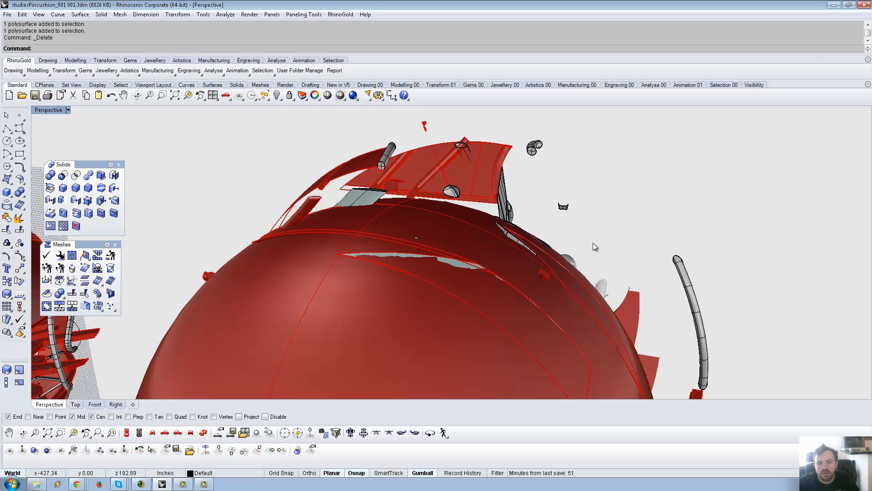
{"action": "key", "text": "ctrl+z"}
- Clear the loose slice pieces left outside the plain head, and hide the grouped pin to expose the pieces inside
{"action": "left_click", "coordinate": [428, 217]}
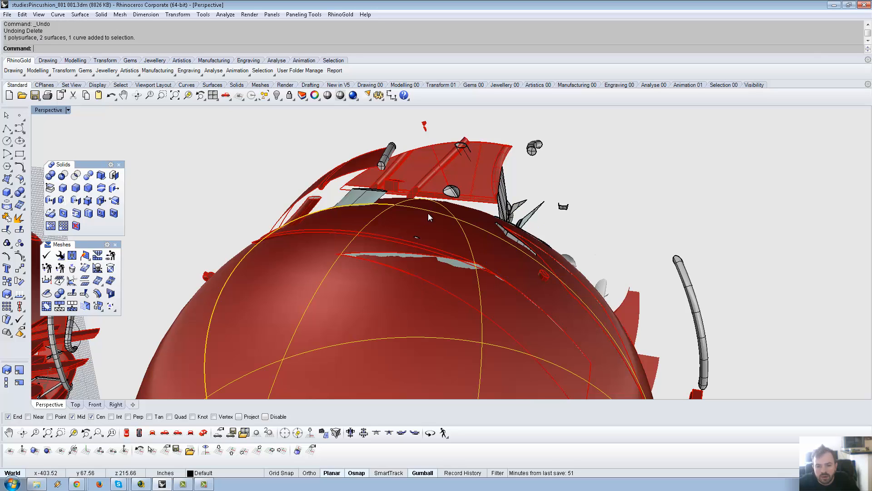
{"action": "left_click", "coordinate": [504, 208]}
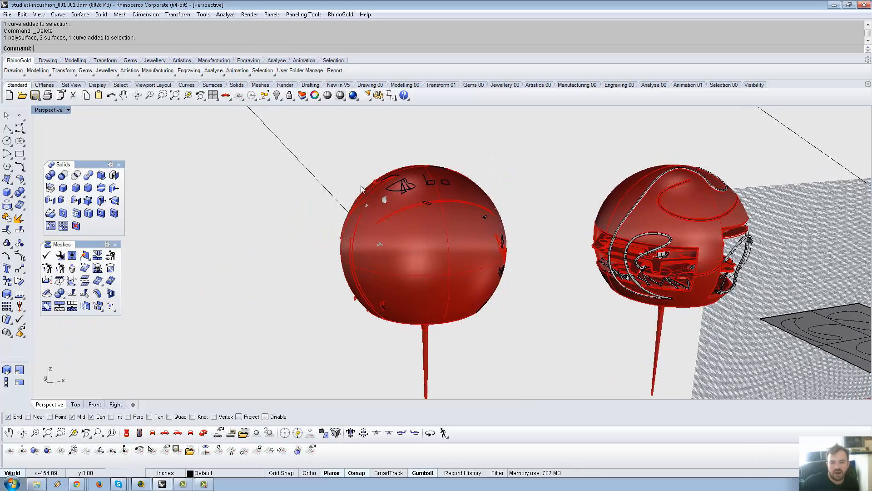
{"action": "scroll", "coordinate": [504, 182], "scroll_direction": "up", "scroll_amount": 4}
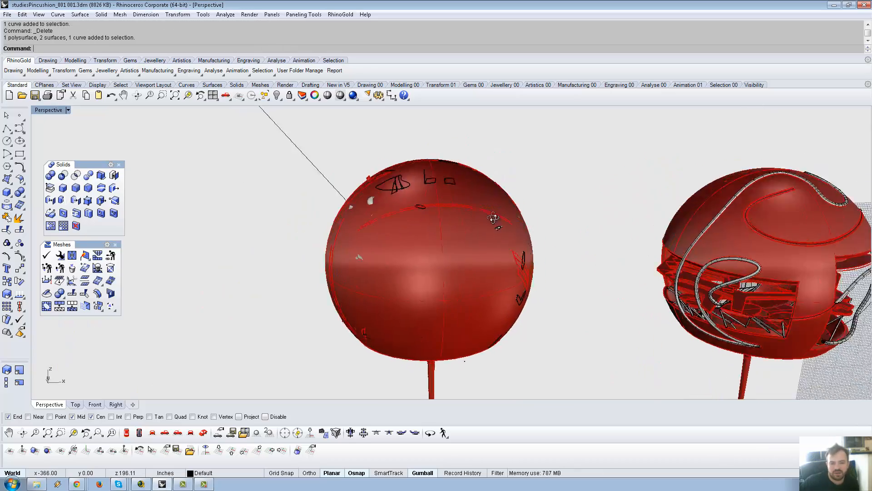
{"action": "right_click_drag", "start_coordinate": [504, 182], "coordinate": [472, 228]}
{"action": "left_click", "coordinate": [458, 248]}
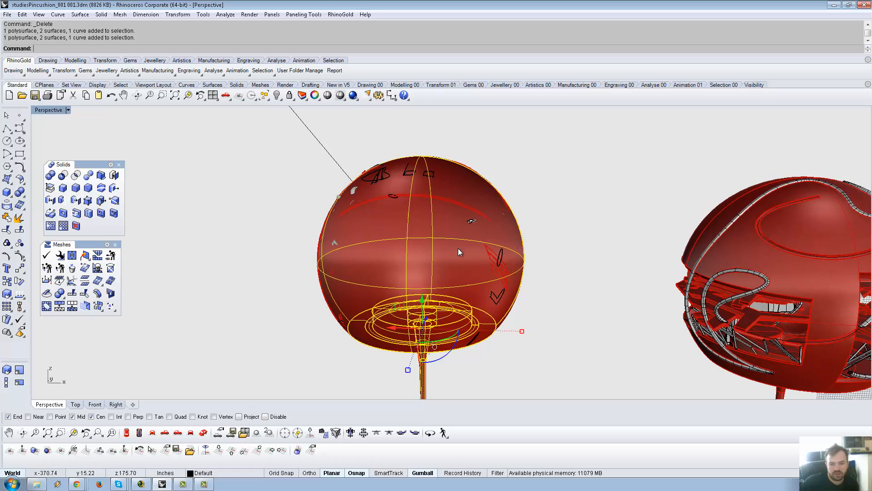
{"action": "key", "text": "ctrl+h"}
{"action": "right_click_drag", "start_coordinate": [577, 199], "coordinate": [504, 227]}
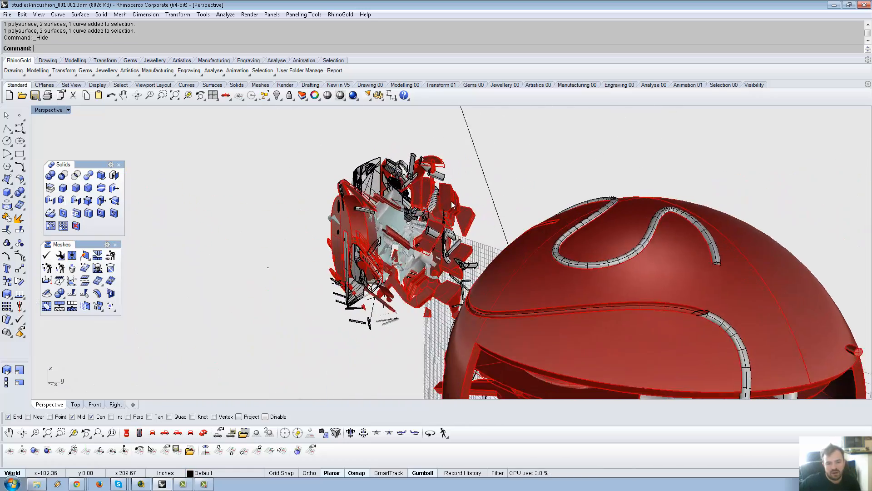
- Subtract the rod-shaped piece from the large round slice and hide the rod
{"action": "scroll", "coordinate": [427, 182], "scroll_direction": "up", "scroll_amount": 6}
{"action": "right_click_drag", "start_coordinate": [428, 181], "coordinate": [500, 249], "text": "shift"}
{"action": "left_click", "coordinate": [500, 249]}
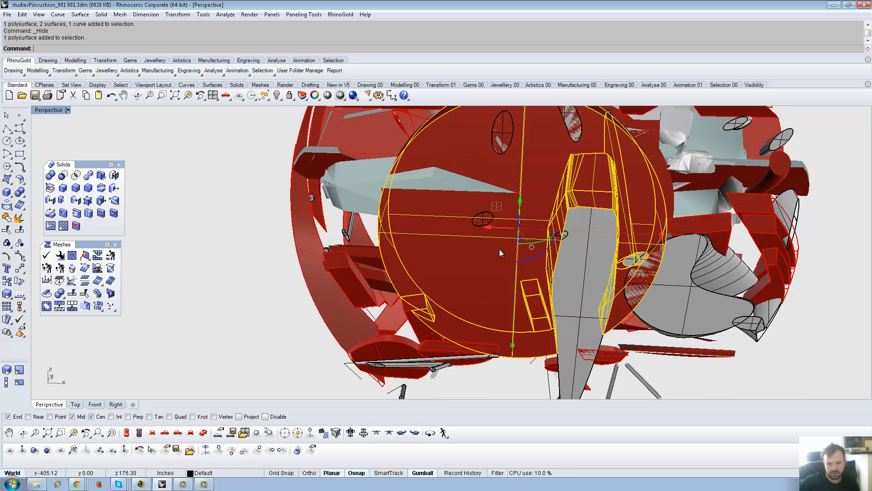
{"action": "left_click", "coordinate": [473, 225]}
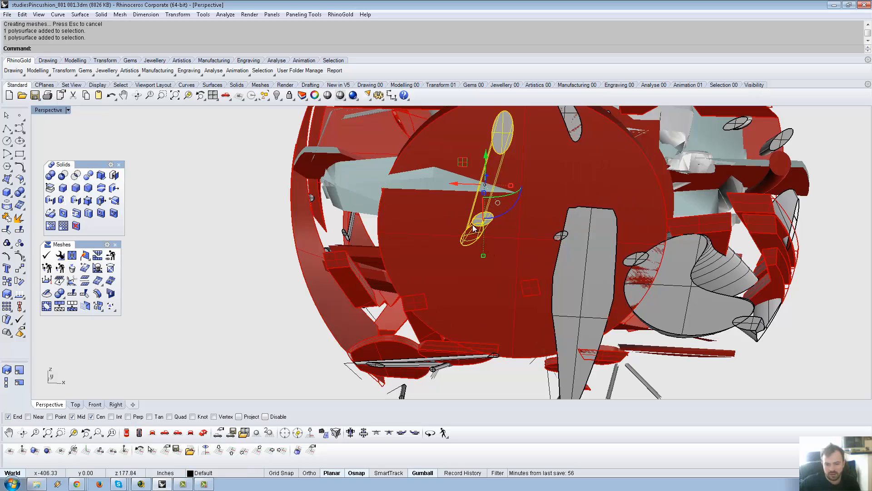
{"action": "mouse_move", "coordinate": [468, 223]}
{"action": "right_mouse_down"}
{"action": "mouse_move", "coordinate": [487, 215]}
{"action": "mouse_move", "coordinate": [464, 240]}
{"action": "mouse_move", "coordinate": [487, 260]}
{"action": "mouse_move", "coordinate": [604, 211]}
{"action": "mouse_move", "coordinate": [461, 223]}
{"action": "right_mouse_up"}
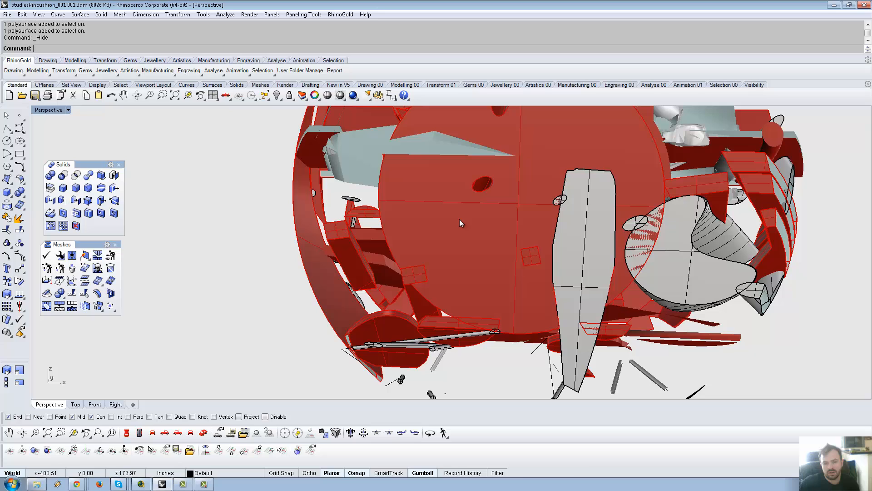
- Explode the round slice and delete its front face to look inside, and undo both operations
{"action": "left_click", "coordinate": [480, 237]}
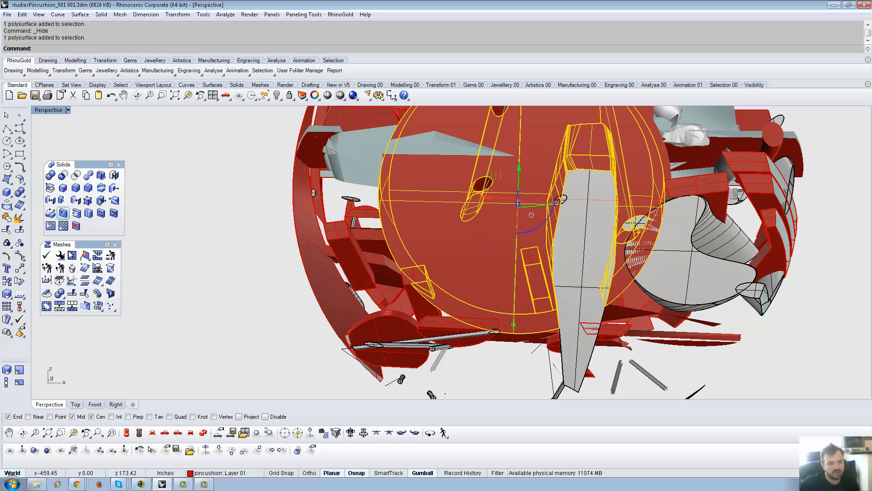
{"action": "left_click", "coordinate": [422, 223]}
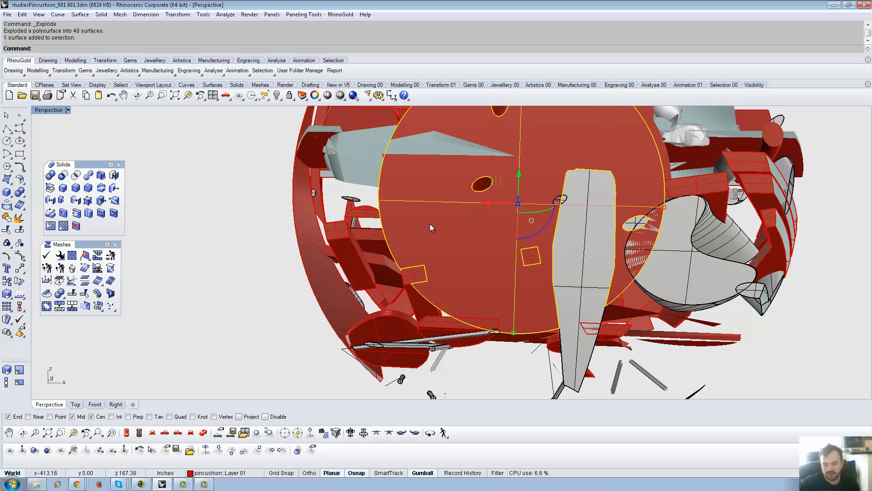
{"action": "key", "text": "Delete"}
{"action": "right_click_drag", "start_coordinate": [435, 227], "coordinate": [396, 208]}
{"action": "right_click_drag", "start_coordinate": [589, 271], "coordinate": [533, 287]}
{"action": "key", "text": "ctrl+z"}
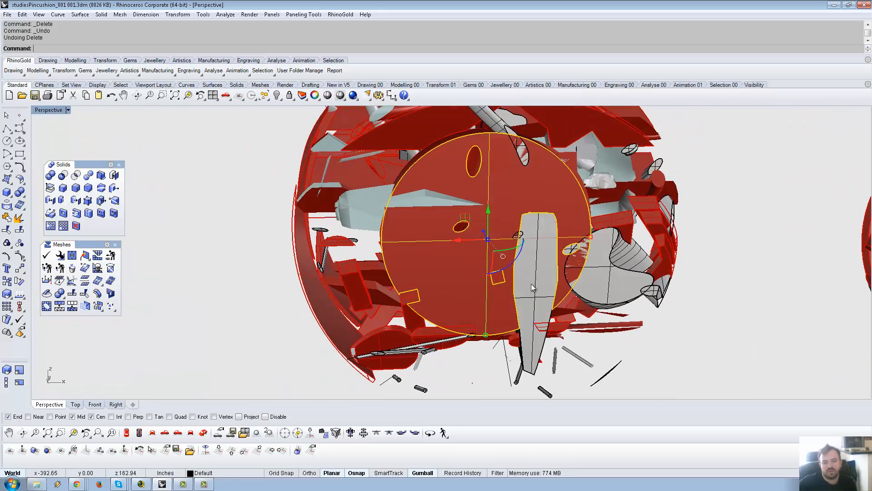
{"action": "key", "text": "ctrl+z"}
- Subtract the large faceted grey piece from the round slice it passes through, using Boolean Difference
{"action": "right_click_drag", "start_coordinate": [220, 286], "coordinate": [380, 268]}
{"action": "scroll", "coordinate": [524, 255], "scroll_direction": "up", "scroll_amount": 7}
{"action": "left_click", "coordinate": [380, 268]}
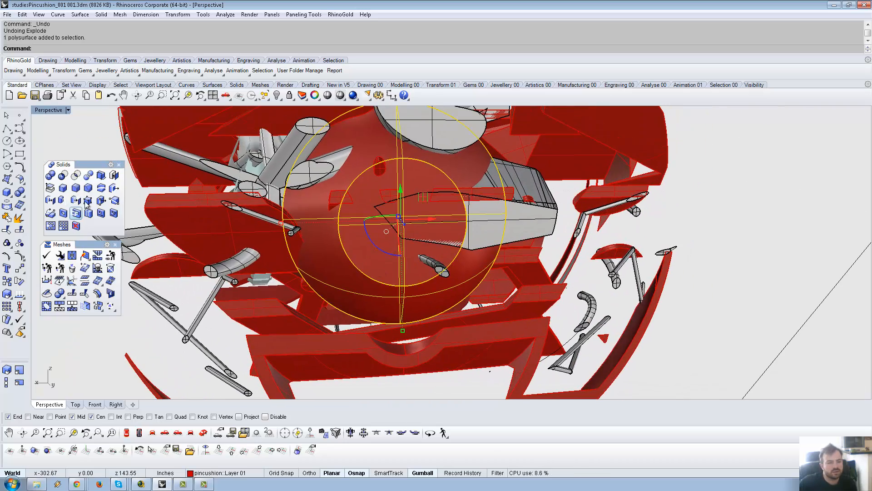
{"action": "left_click", "coordinate": [505, 220]}
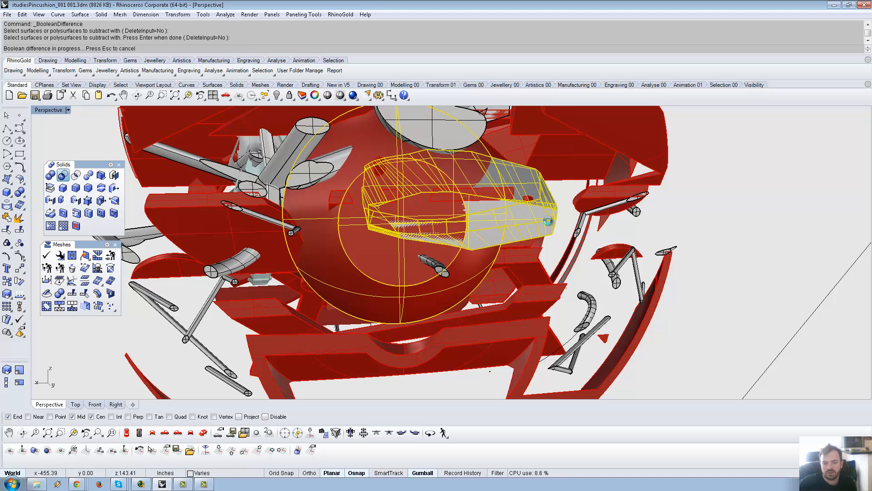
{"action": "right_click_drag", "start_coordinate": [480, 212], "coordinate": [473, 214]}
{"action": "scroll", "coordinate": [477, 204], "scroll_direction": "up", "scroll_amount": 7}
- Subtract the thin red bar from the faceted grey piece and hide the bar
{"action": "left_click", "coordinate": [457, 254]}
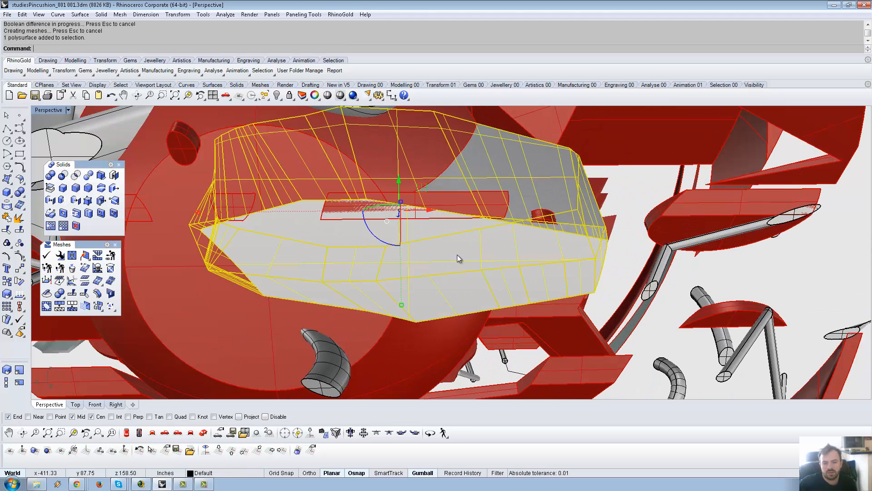
{"action": "right_click", "coordinate": [459, 208]}
{"action": "left_click", "coordinate": [459, 208]}
{"action": "key", "text": "Return"}
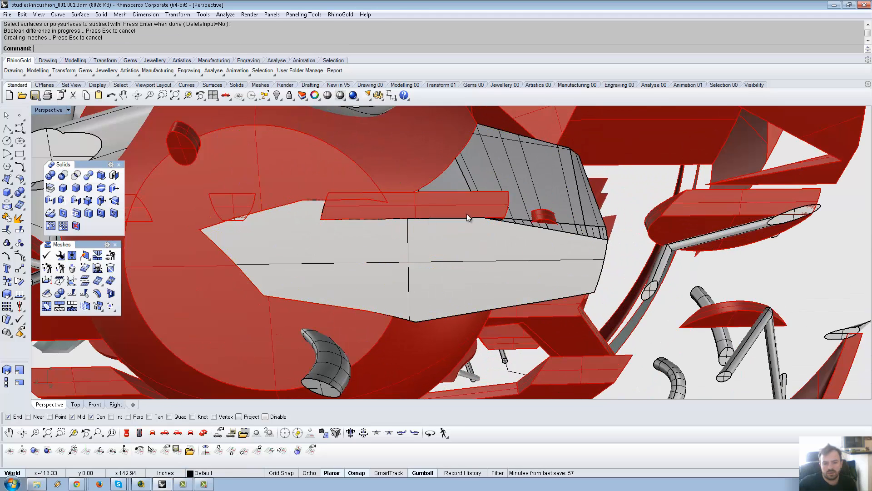
{"action": "left_click", "coordinate": [476, 204]}
{"action": "key", "text": "ctrl+h"}
{"action": "right_click_drag", "start_coordinate": [504, 232], "coordinate": [425, 270]}
{"action": "scroll", "coordinate": [491, 199], "scroll_direction": "down", "scroll_amount": 8}
{"action": "scroll", "coordinate": [477, 272], "scroll_direction": "down", "scroll_amount": 5}
{"action": "scroll", "coordinate": [424, 270], "scroll_direction": "up", "scroll_amount": 6}
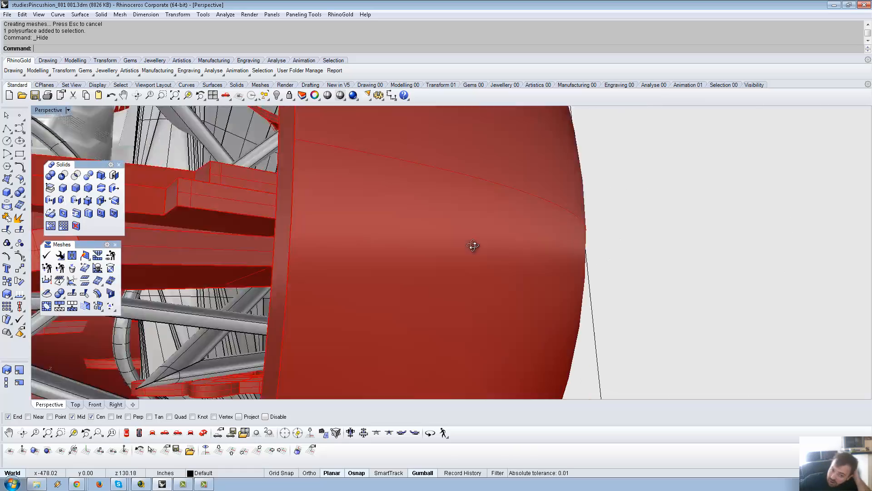
{"action": "scroll", "coordinate": [474, 246], "scroll_direction": "down", "scroll_amount": 6}
{"action": "right_click_drag", "start_coordinate": [473, 246], "coordinate": [429, 196]}
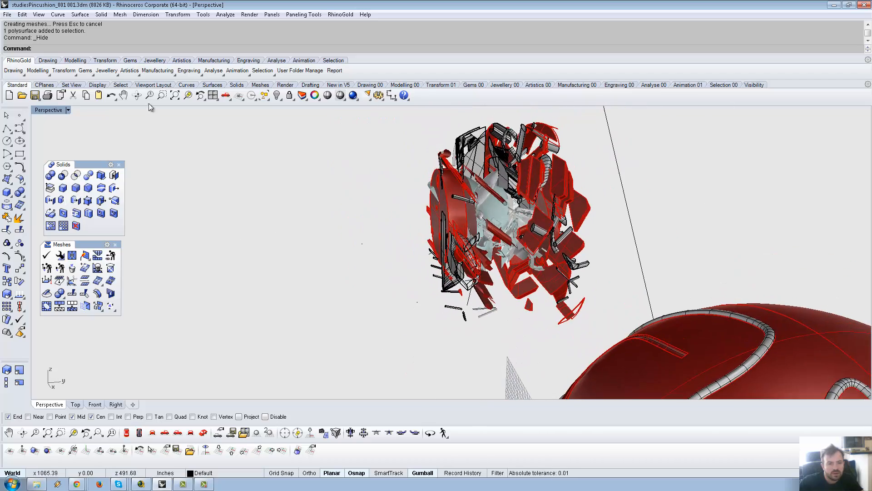
- Draw a multi-segment polyline zigzagging through the head, snapping its points to the loose slices so it links them
{"action": "left_click", "coordinate": [6, 129]}
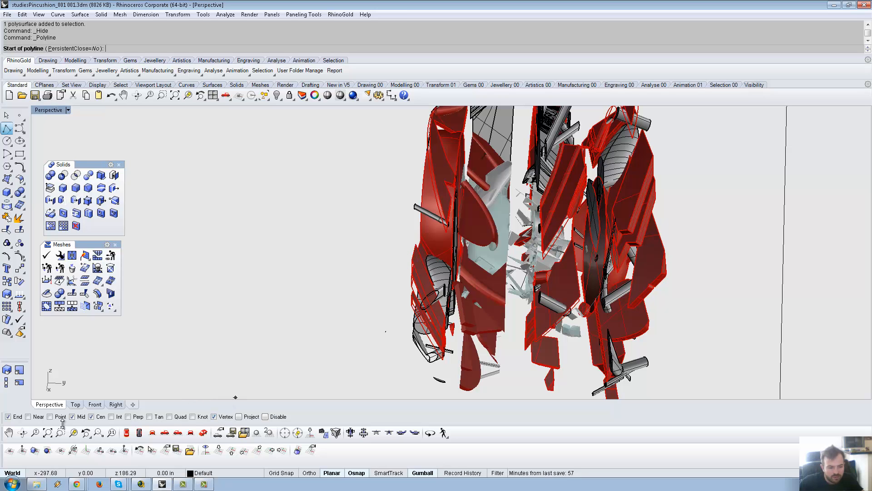
{"action": "left_click", "coordinate": [409, 262]}
{"action": "right_click_drag", "start_coordinate": [409, 262], "coordinate": [587, 231]}
{"action": "left_click", "coordinate": [451, 228]}
{"action": "left_click", "coordinate": [653, 241]}
{"action": "right_click_drag", "start_coordinate": [653, 240], "coordinate": [609, 146]}
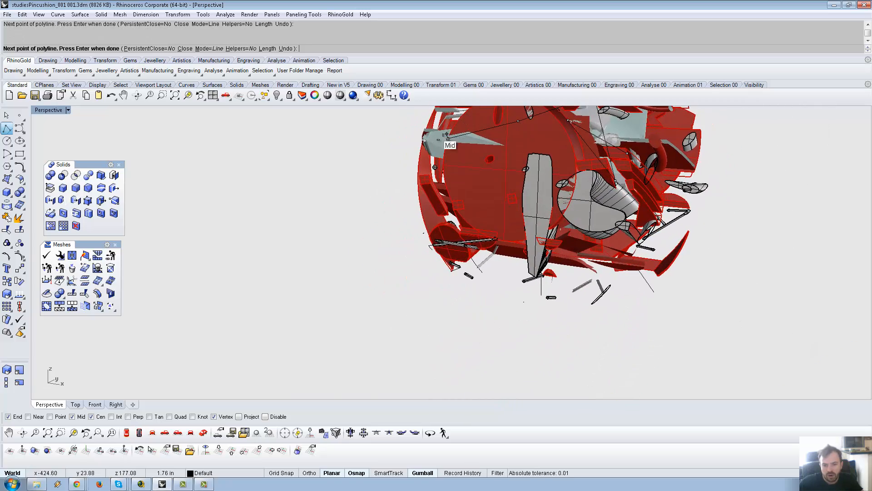
{"action": "right_click_drag", "start_coordinate": [447, 136], "coordinate": [442, 223]}
{"action": "scroll", "coordinate": [376, 241], "scroll_direction": "down", "scroll_amount": 5}
{"action": "scroll", "coordinate": [363, 240], "scroll_direction": "up", "scroll_amount": 5}
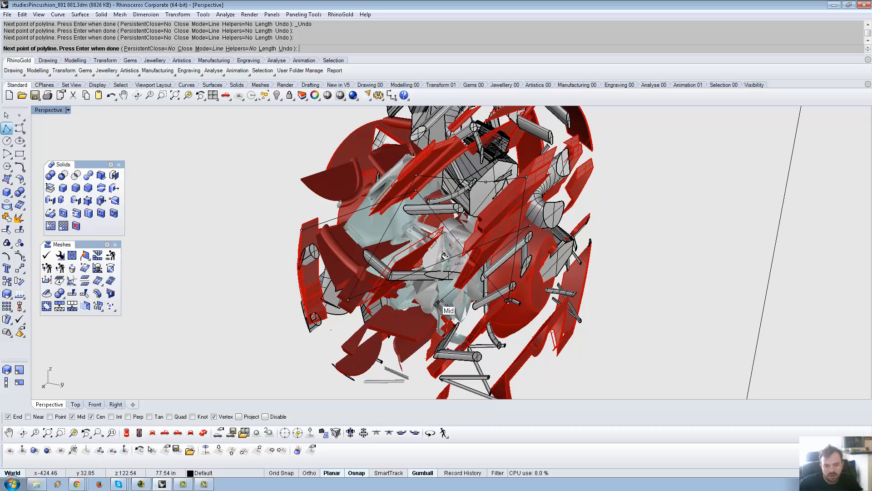
{"action": "right_click_drag", "start_coordinate": [367, 258], "coordinate": [434, 215]}
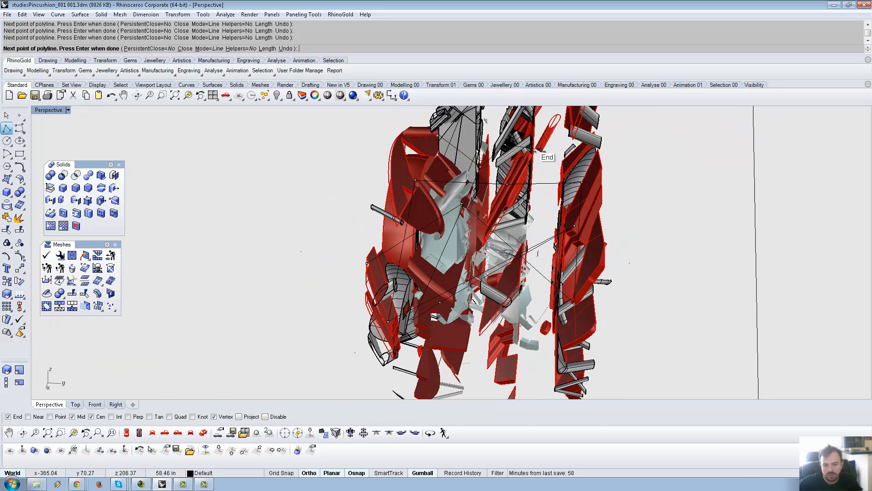
{"action": "right_click_drag", "start_coordinate": [573, 168], "coordinate": [540, 201]}
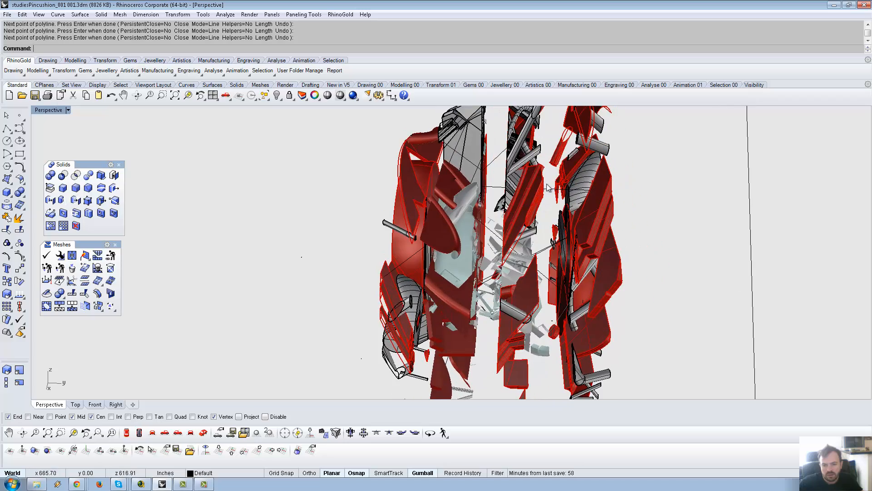
- Duplicate the linking polyline with a gumball rotation, group the curves, and rotate a copy of the group
{"action": "left_click", "coordinate": [552, 189]}
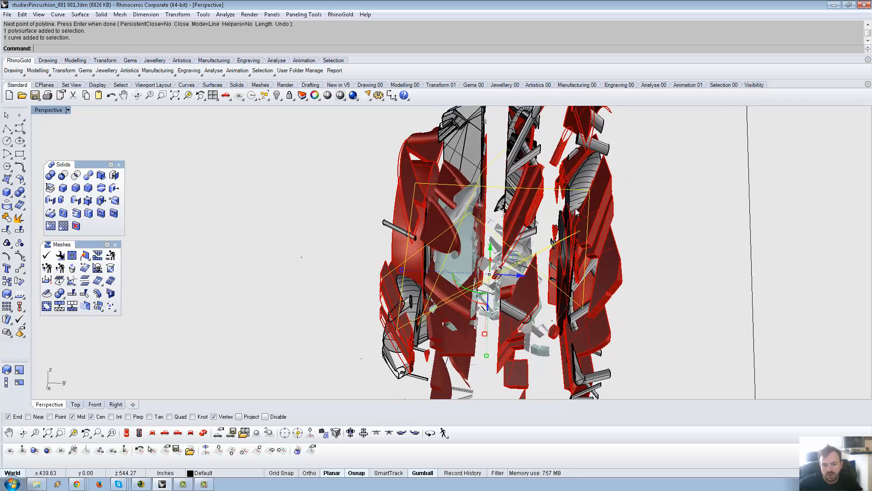
{"action": "right_click_drag", "start_coordinate": [575, 208], "coordinate": [491, 232]}
{"action": "right_click_drag", "start_coordinate": [432, 235], "coordinate": [471, 312]}
{"action": "scroll", "coordinate": [488, 184], "scroll_direction": "up", "scroll_amount": 5}
{"action": "scroll", "coordinate": [488, 184], "scroll_direction": "down", "scroll_amount": 6}
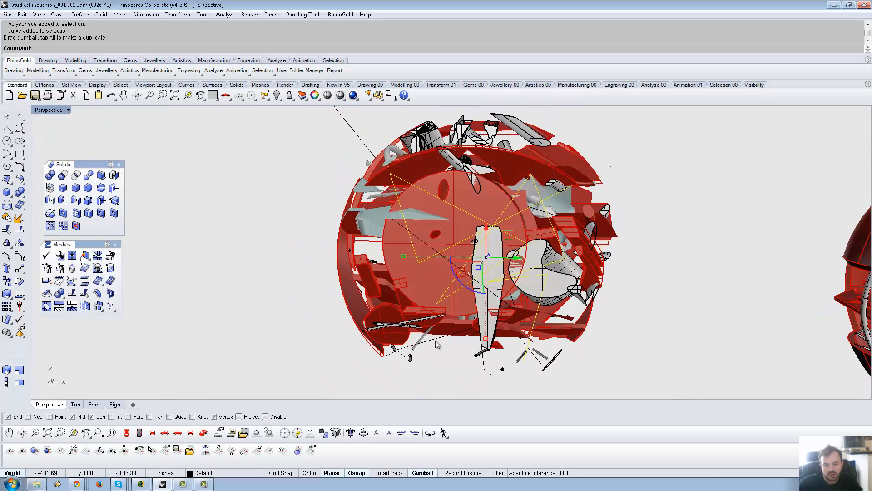
{"action": "right_click_drag", "start_coordinate": [512, 244], "coordinate": [496, 236]}
{"action": "scroll", "coordinate": [495, 236], "scroll_direction": "up", "scroll_amount": 5}
{"action": "scroll", "coordinate": [484, 230], "scroll_direction": "down", "scroll_amount": 5}
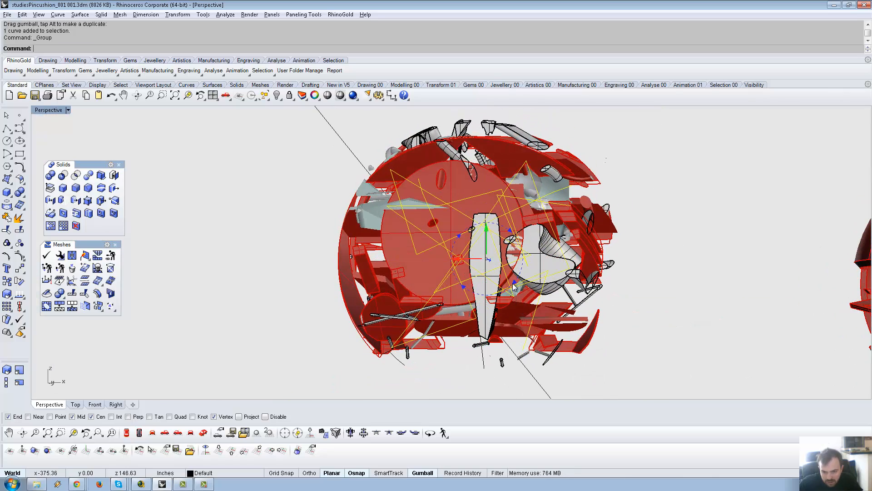
{"action": "left_click_drag", "start_coordinate": [514, 285], "coordinate": [483, 304]}
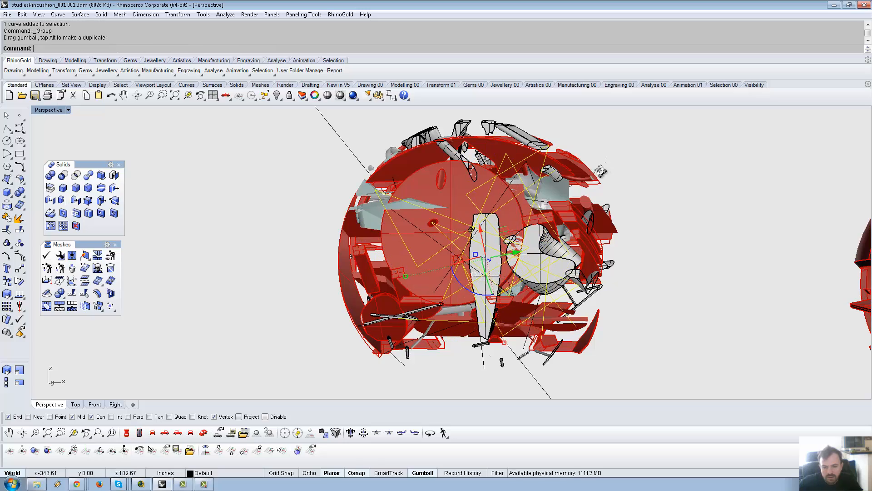
- Pipe all the linking polylines with a radius of 1.00 and flat caps
{"action": "right_click_drag", "start_coordinate": [600, 171], "coordinate": [550, 249]}
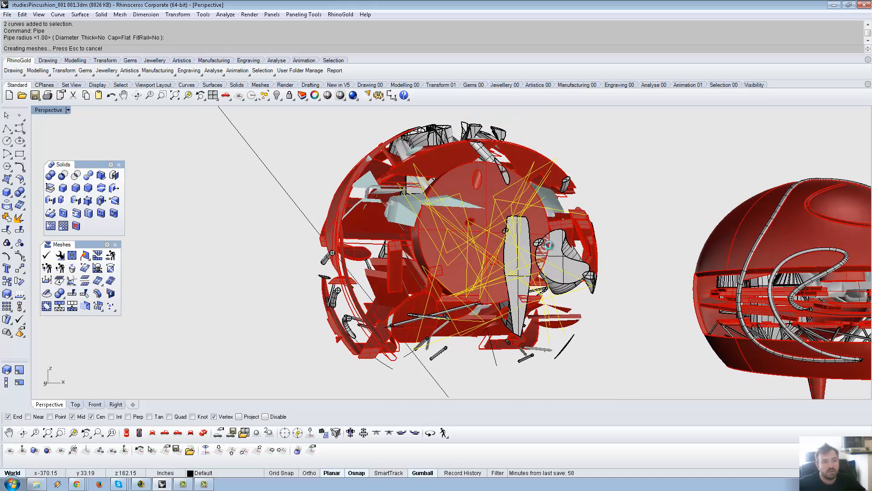
{"action": "right_click_drag", "start_coordinate": [623, 199], "coordinate": [322, 266]}
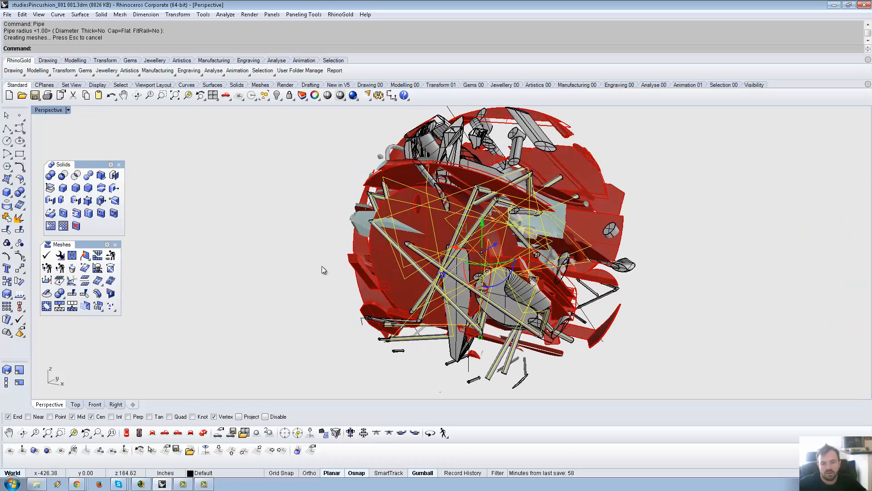
{"action": "right_click_drag", "start_coordinate": [465, 198], "coordinate": [700, 209]}
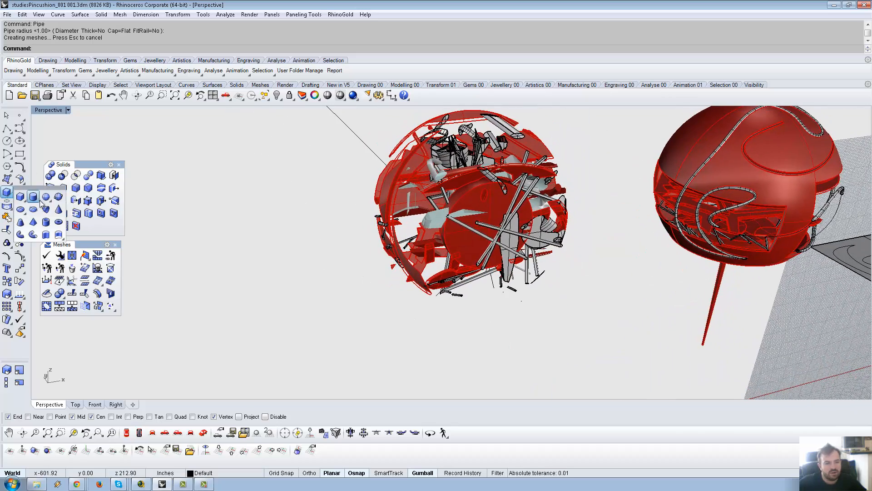
- Create a sphere of about 30 in radius among the slices and shift it sideways inside the head
{"action": "left_click", "coordinate": [46, 196]}
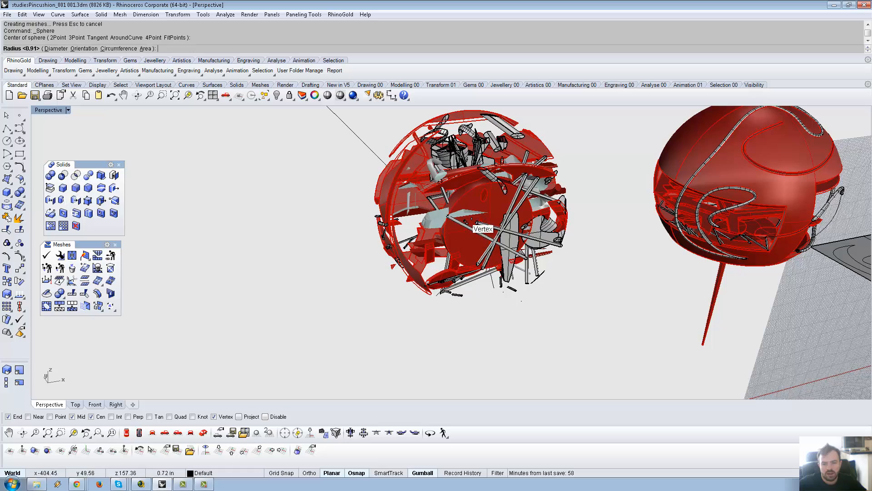
{"action": "left_click", "coordinate": [460, 252]}
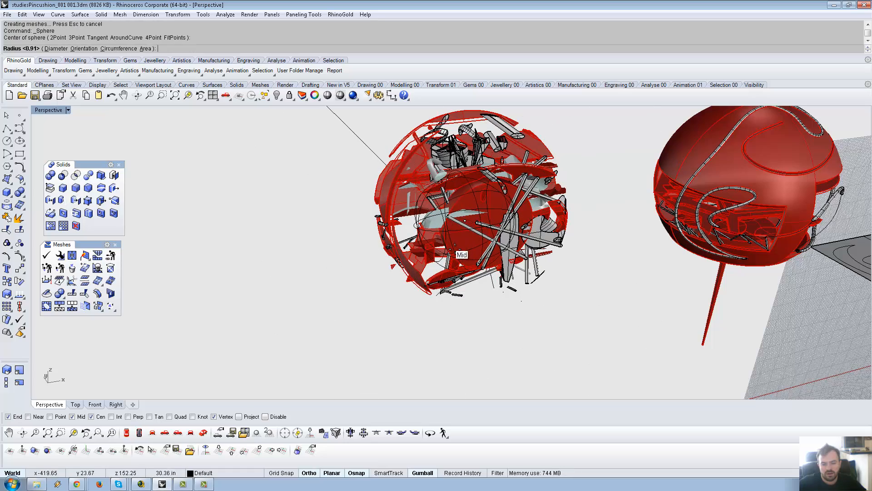
{"action": "right_click_drag", "start_coordinate": [460, 251], "coordinate": [380, 225]}
{"action": "scroll", "coordinate": [495, 218], "scroll_direction": "up", "scroll_amount": 8}
{"action": "right_click_drag", "start_coordinate": [450, 219], "coordinate": [413, 217]}
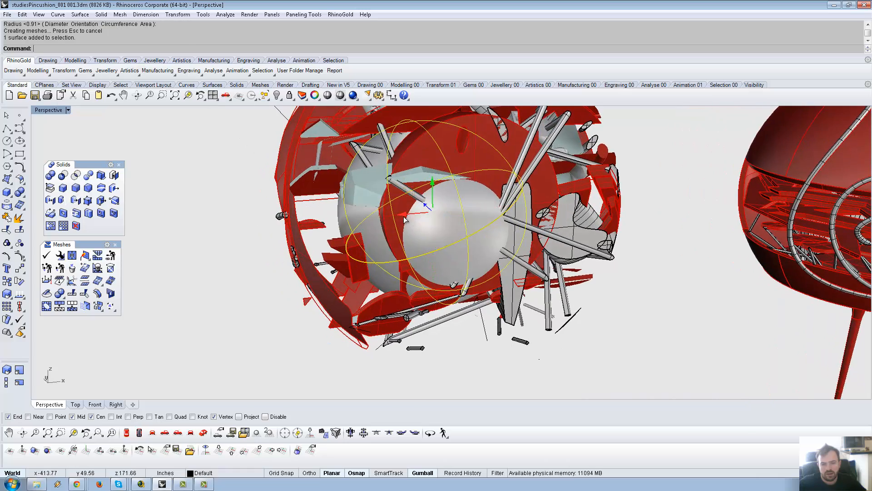
{"action": "left_click_drag", "start_coordinate": [412, 217], "coordinate": [386, 223]}
- Subtract the sphere from the large round slice while keeping the sphere, and inspect the cut with the sphere temporarily hidden
{"action": "right_click_drag", "start_coordinate": [386, 223], "coordinate": [461, 175]}
{"action": "left_click", "coordinate": [497, 149]}
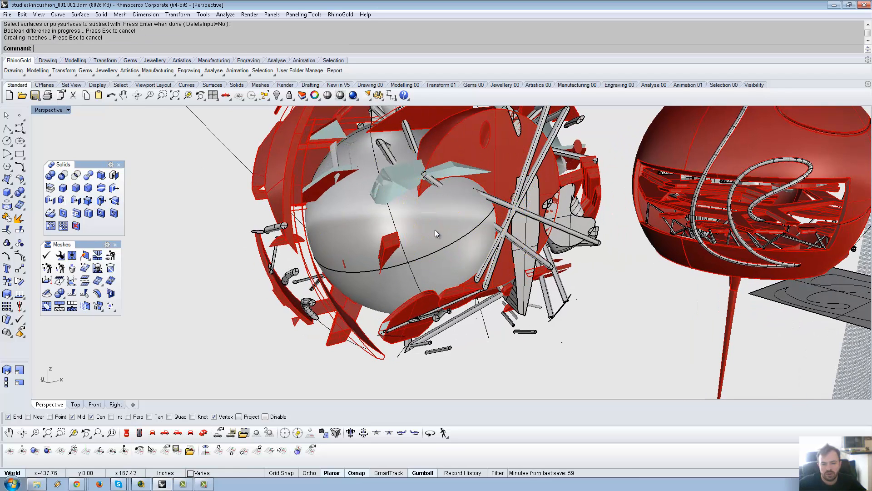
{"action": "key", "text": "ctrl+h"}
{"action": "right_click_drag", "start_coordinate": [457, 226], "coordinate": [408, 223]}
{"action": "key", "text": "ctrl+z"}
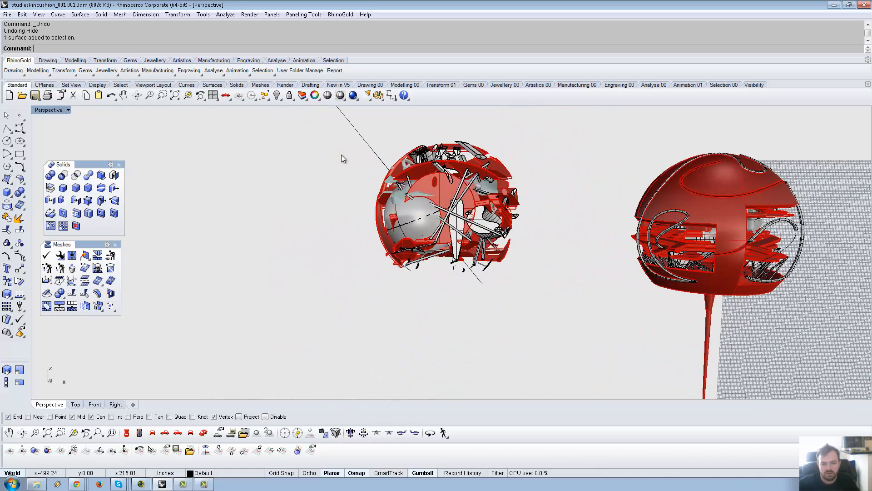
- Split all the pieces inside the head with the sphere, and hide the sphere
{"action": "left_click_drag", "start_coordinate": [539, 300], "coordinate": [540, 300]}
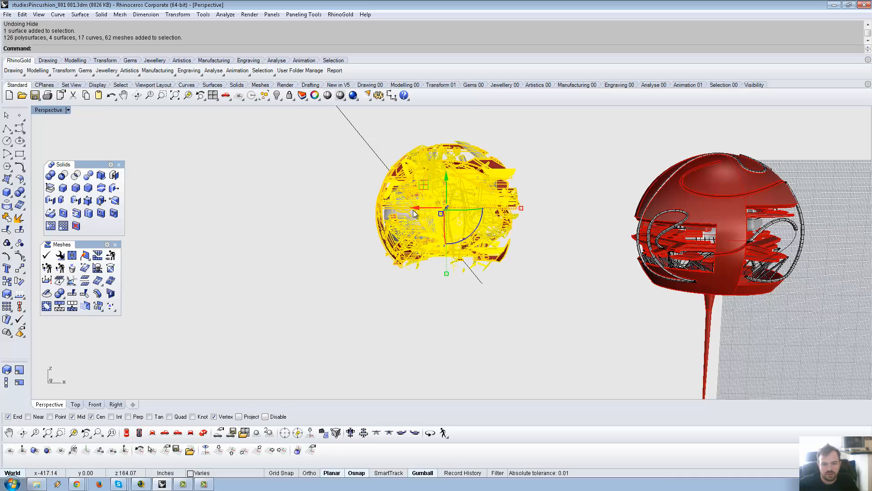
{"action": "scroll", "coordinate": [414, 214], "scroll_direction": "up", "scroll_amount": 5}
{"action": "scroll", "coordinate": [413, 226], "scroll_direction": "down", "scroll_amount": 3}
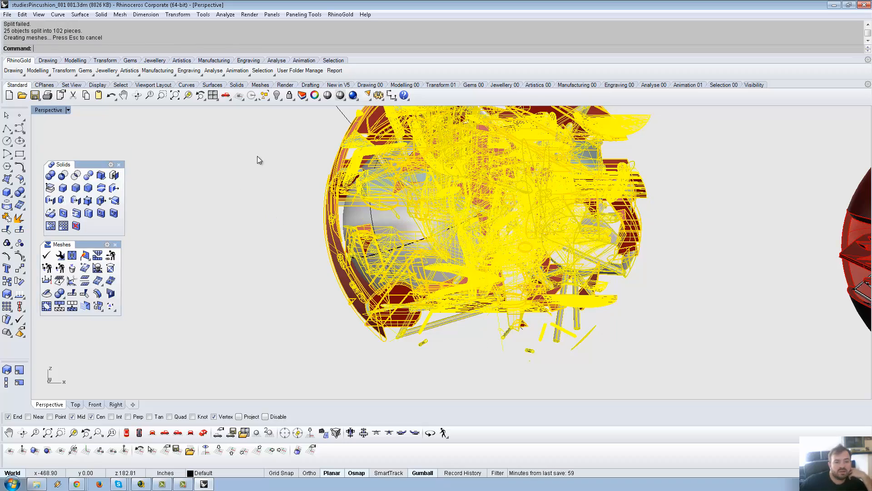
{"action": "right_click_drag", "start_coordinate": [244, 233], "coordinate": [353, 229]}
{"action": "left_click", "coordinate": [367, 242]}
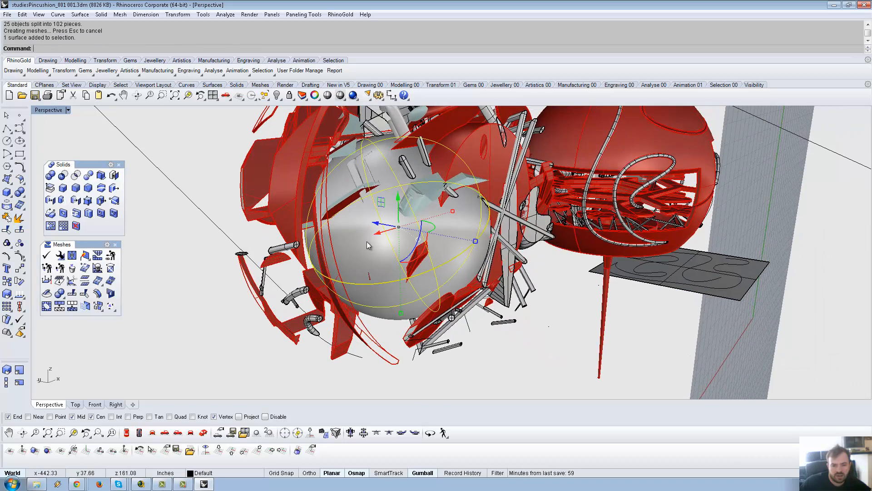
{"action": "key", "text": "ctrl+h"}
- Compare the split pieces against the sphere and delete the red block fragment that falls inside it
{"action": "scroll", "coordinate": [427, 242], "scroll_direction": "up", "scroll_amount": 6}
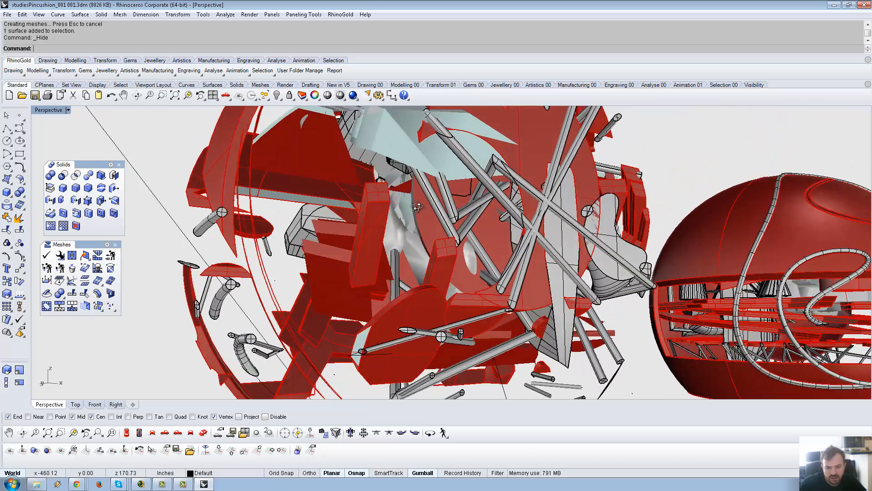
{"action": "left_click", "coordinate": [374, 241]}
{"action": "left_click", "coordinate": [407, 240]}
{"action": "right_click_drag", "start_coordinate": [407, 240], "coordinate": [382, 245]}
{"action": "key", "text": "ctrl+z"}
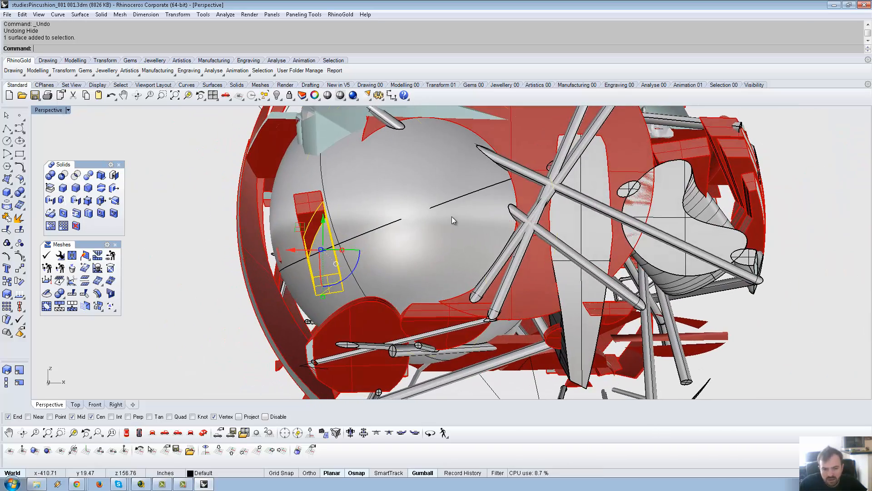
{"action": "key", "text": "ctrl+h"}
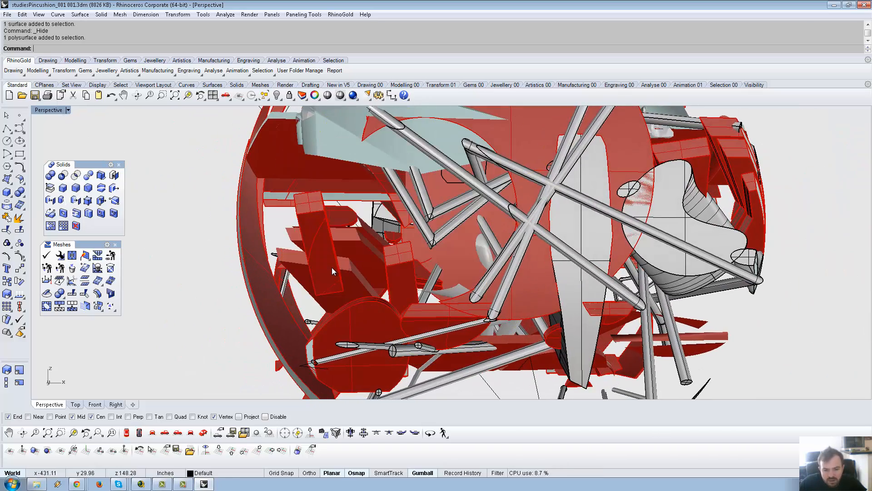
{"action": "right_click_drag", "start_coordinate": [331, 271], "coordinate": [462, 206]}
{"action": "key", "text": "Delete"}
- Delete further split pipe and block fragments lying within the sphere's volume
{"action": "left_click", "coordinate": [462, 206]}
{"action": "left_click", "coordinate": [456, 230]}
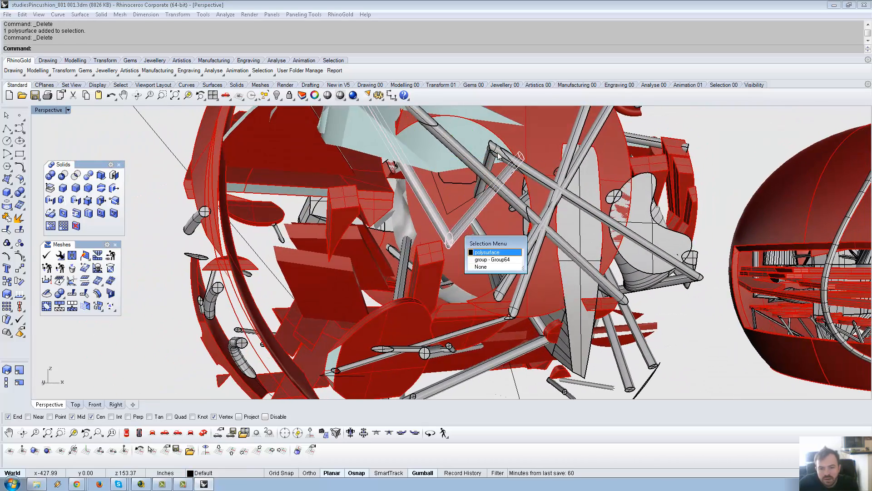
{"action": "key", "text": "Return"}
{"action": "right_click_drag", "start_coordinate": [433, 209], "coordinate": [400, 226]}
{"action": "left_click", "coordinate": [472, 226]}
{"action": "scroll", "coordinate": [454, 218], "scroll_direction": "down", "scroll_amount": 5}
{"action": "right_click_drag", "start_coordinate": [368, 199], "coordinate": [377, 350]}
{"action": "left_click", "coordinate": [396, 378]}
{"action": "key", "text": "Delete"}
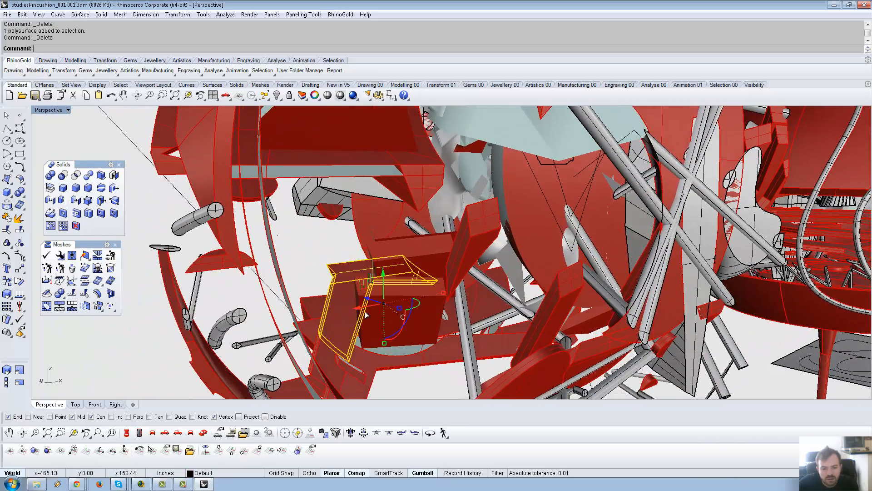
- Bring back the hidden sphere and hide the full outer head shape again
{"action": "right_click_drag", "start_coordinate": [326, 316], "coordinate": [277, 175]}
{"action": "scroll", "coordinate": [419, 320], "scroll_direction": "down", "scroll_amount": 5}
{"action": "scroll", "coordinate": [439, 332], "scroll_direction": "up", "scroll_amount": 2}
{"action": "left_click", "coordinate": [434, 309]}
{"action": "left_click", "coordinate": [471, 249]}
{"action": "left_click", "coordinate": [279, 100]}
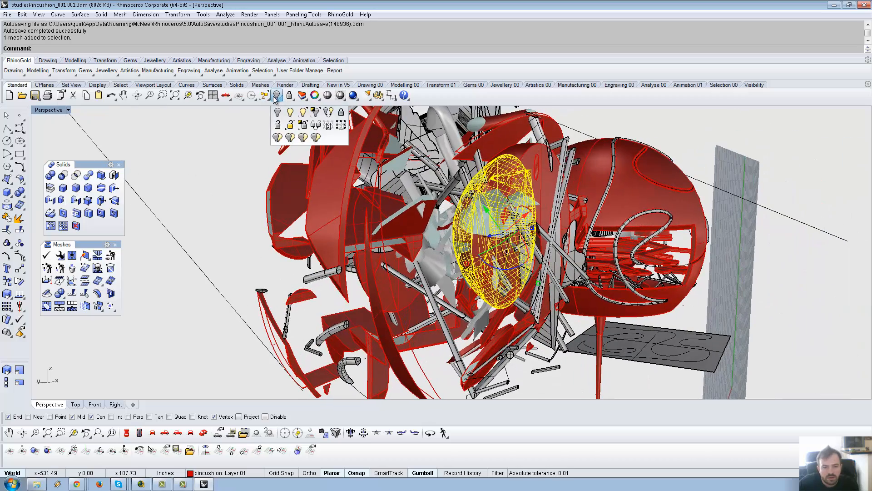
{"action": "right_click", "coordinate": [275, 97]}
{"action": "right_click_drag", "start_coordinate": [451, 188], "coordinate": [515, 275]}
{"action": "key", "text": "ctrl+h"}
- Select the round mesh slice overlapping the sphere with the help of wireframe display, and return to shaded display
{"action": "left_click", "coordinate": [511, 163]}
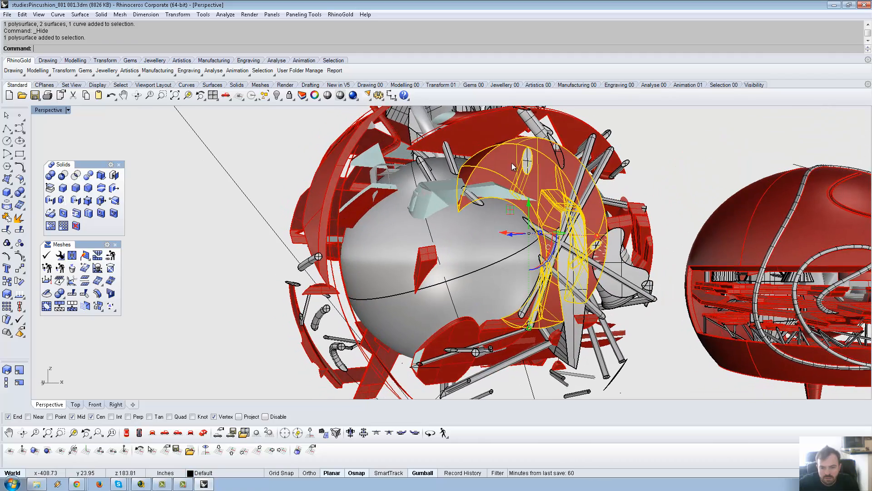
{"action": "left_click", "coordinate": [509, 169]}
{"action": "left_click", "coordinate": [487, 236]}
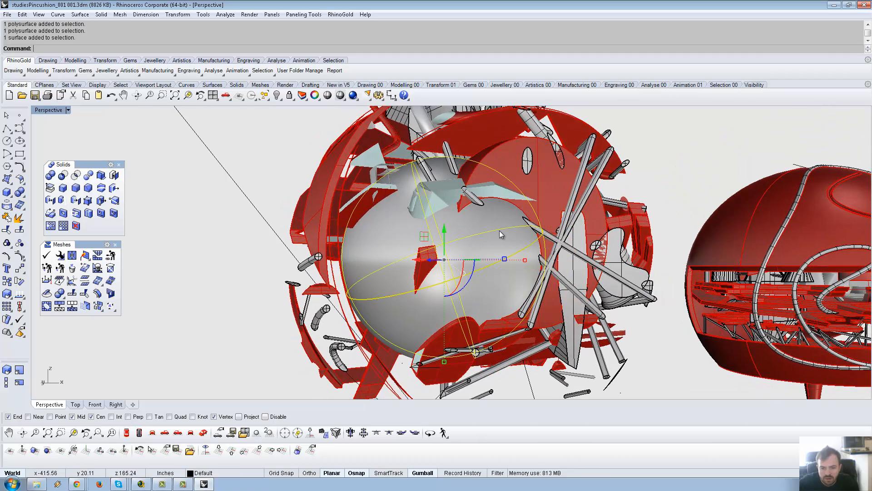
{"action": "left_click", "coordinate": [505, 246], "text": "shift"}
{"action": "left_click", "coordinate": [510, 249]}
{"action": "scroll", "coordinate": [512, 248], "scroll_direction": "up", "scroll_amount": 4}
{"action": "key", "text": "Escape"}
{"action": "right_click", "coordinate": [341, 95]}
{"action": "mouse_move", "coordinate": [493, 263]}
{"action": "right_mouse_down"}
{"action": "mouse_move", "coordinate": [541, 268]}
{"action": "mouse_move", "coordinate": [452, 284]}
{"action": "mouse_move", "coordinate": [462, 307]}
{"action": "right_mouse_up"}
{"action": "left_click", "coordinate": [463, 307]}
{"action": "left_click", "coordinate": [493, 331]}
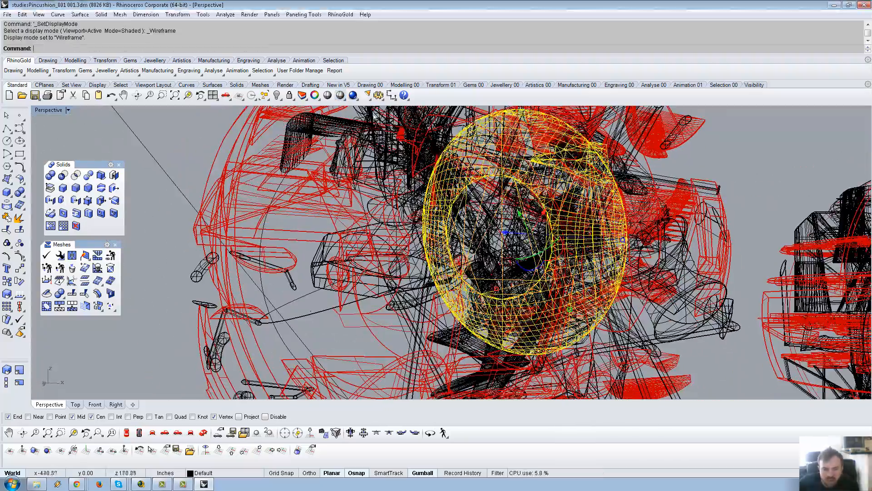
{"action": "left_click", "coordinate": [341, 95]}
{"action": "right_click_drag", "start_coordinate": [415, 187], "coordinate": [268, 229]}
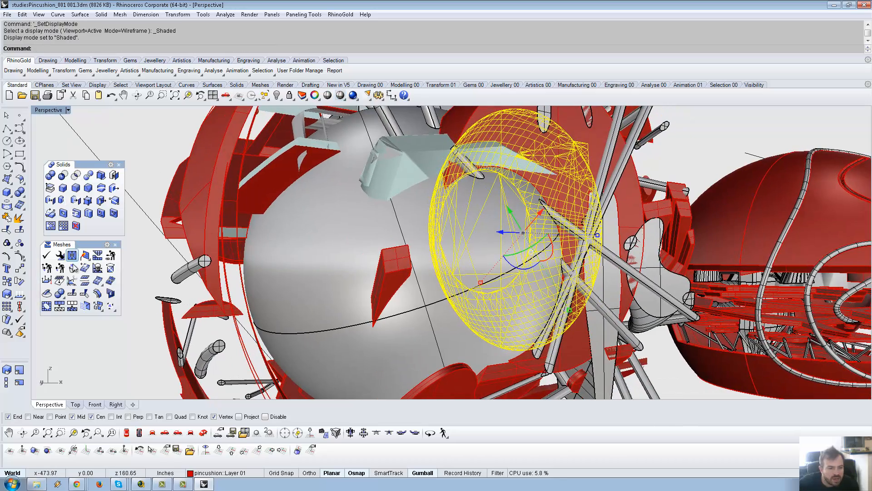
- Split the selected round mesh with the sphere using MeshSplit, and delete the mesh portion inside the sphere
{"action": "left_click", "coordinate": [72, 294]}
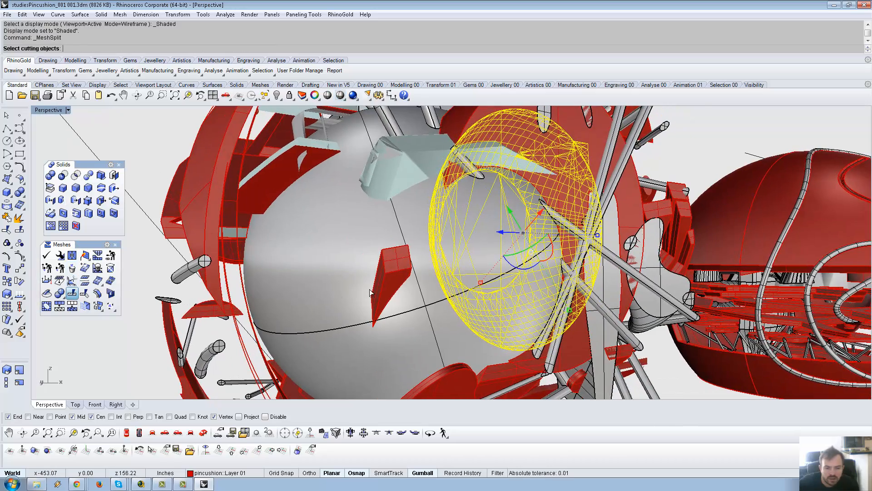
{"action": "left_click", "coordinate": [344, 263]}
{"action": "key", "text": "Return"}
{"action": "left_click", "coordinate": [512, 279]}
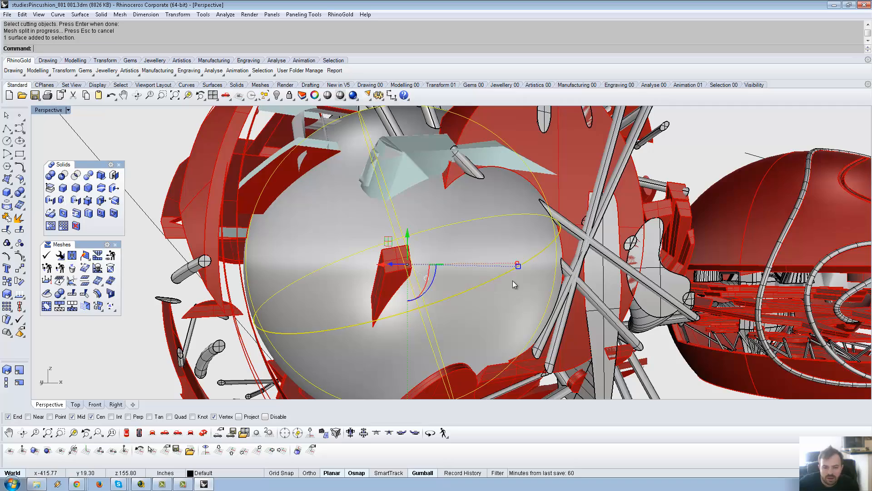
{"action": "key", "text": "ctrl+h"}
{"action": "left_click", "coordinate": [456, 284]}
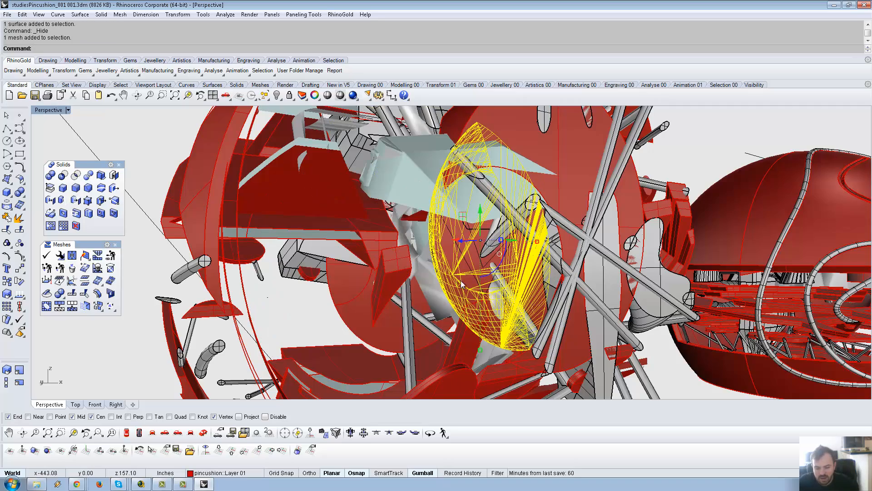
{"action": "key", "text": "Delete"}
- Show the hidden objects, hide the full outer head shape again, and select the sphere inside the head
{"action": "right_click_drag", "start_coordinate": [462, 285], "coordinate": [447, 266]}
{"action": "left_click", "coordinate": [436, 260]}
{"action": "right_click", "coordinate": [278, 96]}
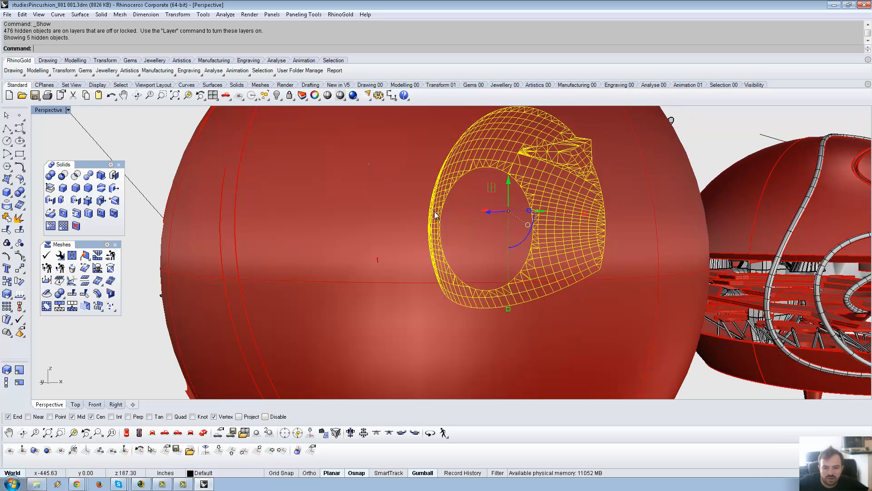
{"action": "left_click", "coordinate": [346, 245]}
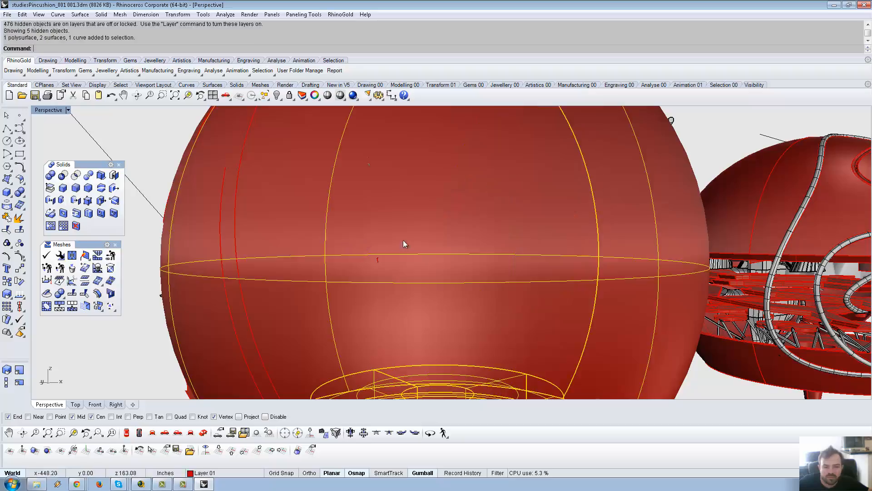
{"action": "key", "text": "ctrl+h"}
{"action": "left_click", "coordinate": [454, 251]}
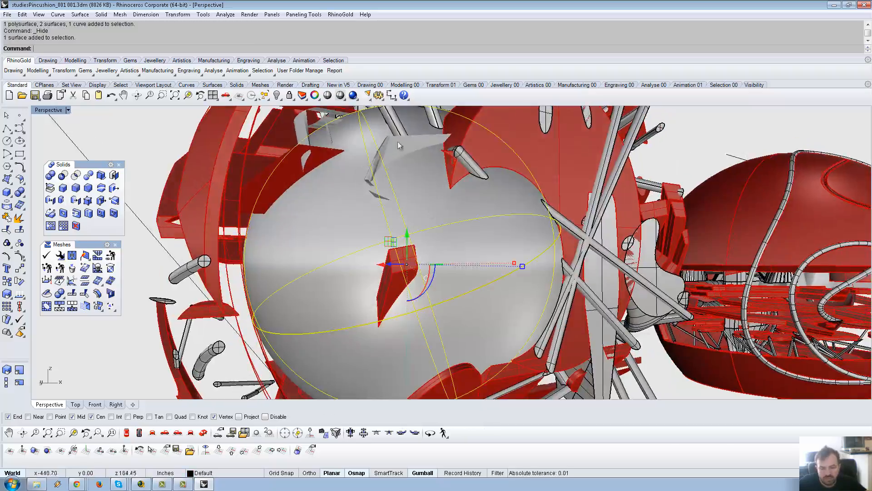
- Split the round mesh piece around the sphere using MeshSplit in wireframe display, with the sphere as the cutting object, and return to shaded display
{"action": "left_click", "coordinate": [327, 96]}
{"action": "right_click_drag", "start_coordinate": [455, 218], "coordinate": [82, 235]}
{"action": "left_click", "coordinate": [434, 252]}
{"action": "left_click", "coordinate": [463, 272]}
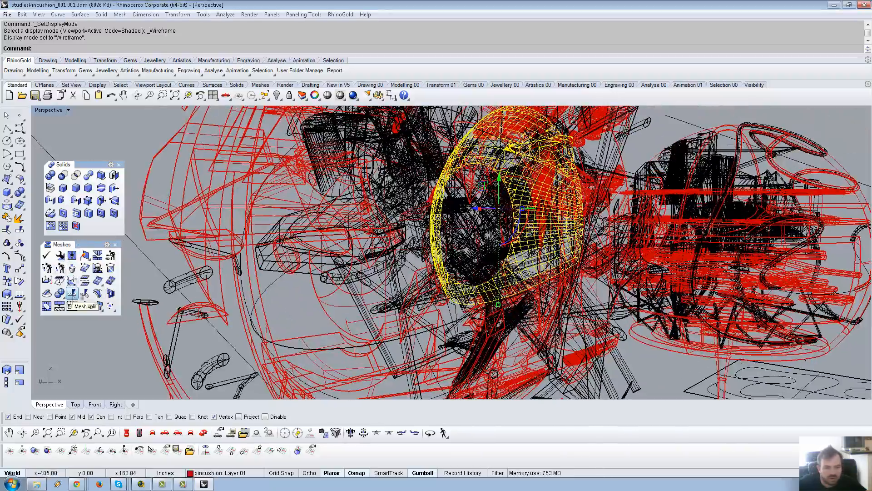
{"action": "left_click", "coordinate": [74, 295]}
{"action": "right_click_drag", "start_coordinate": [283, 311], "coordinate": [296, 330]}
{"action": "left_click", "coordinate": [295, 330]}
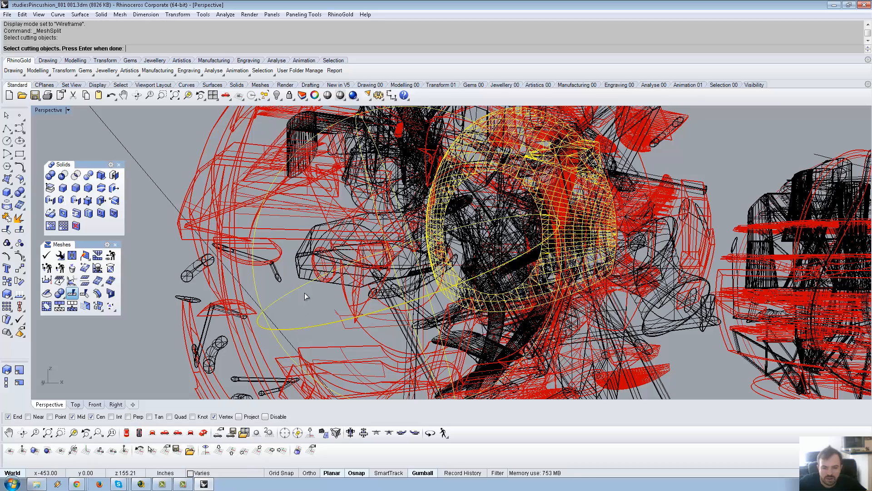
{"action": "key", "text": "Return"}
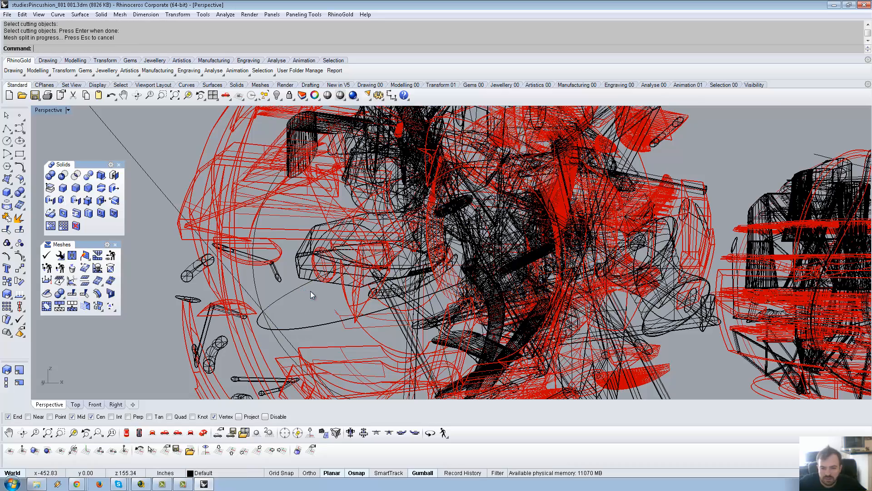
{"action": "left_click", "coordinate": [340, 96]}
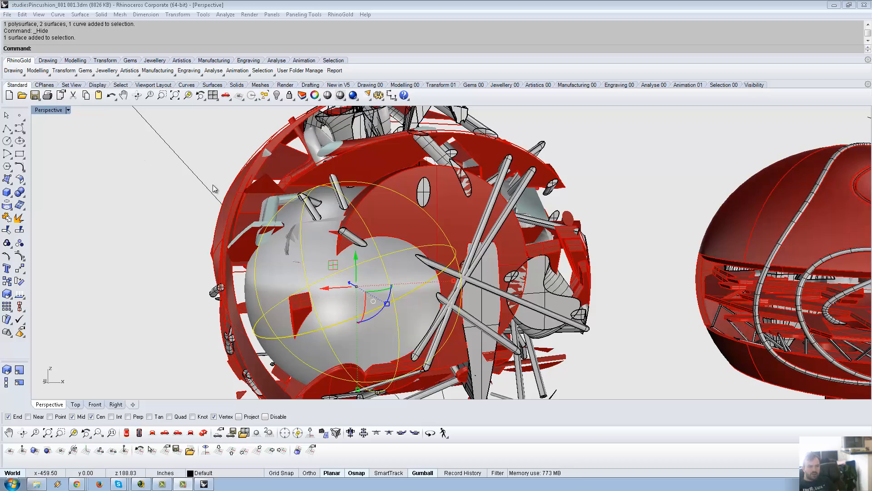
- Rebuild the sphere surface with 16 points and degree 1 in both U and V, and delete the original smooth sphere
{"action": "right_click_drag", "start_coordinate": [301, 231], "coordinate": [370, 272]}
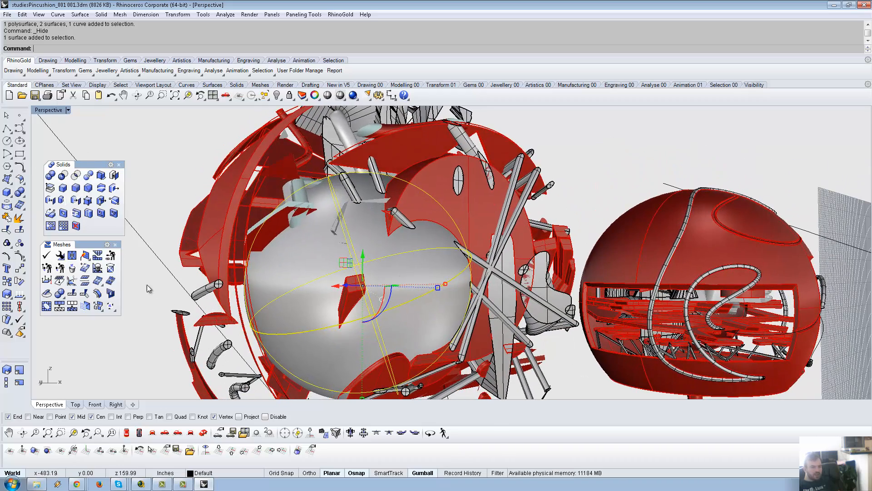
{"action": "left_click", "coordinate": [6, 207]}
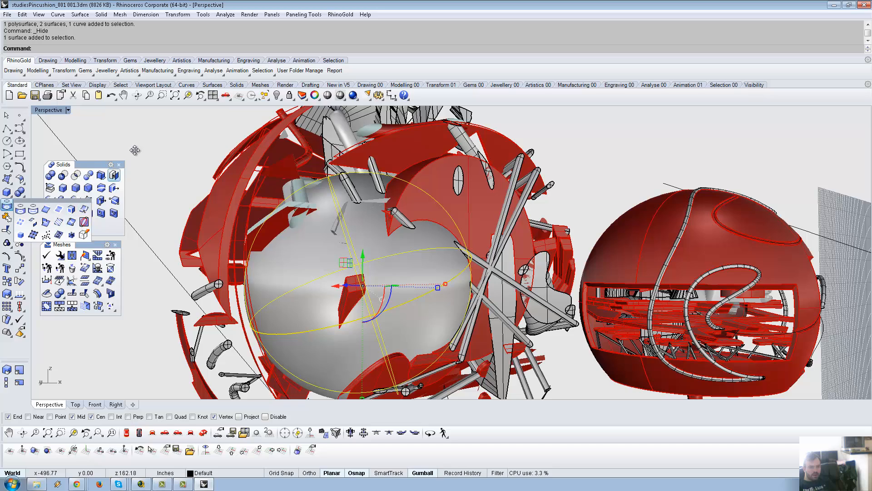
{"action": "left_click_drag", "start_coordinate": [135, 150], "coordinate": [155, 132]}
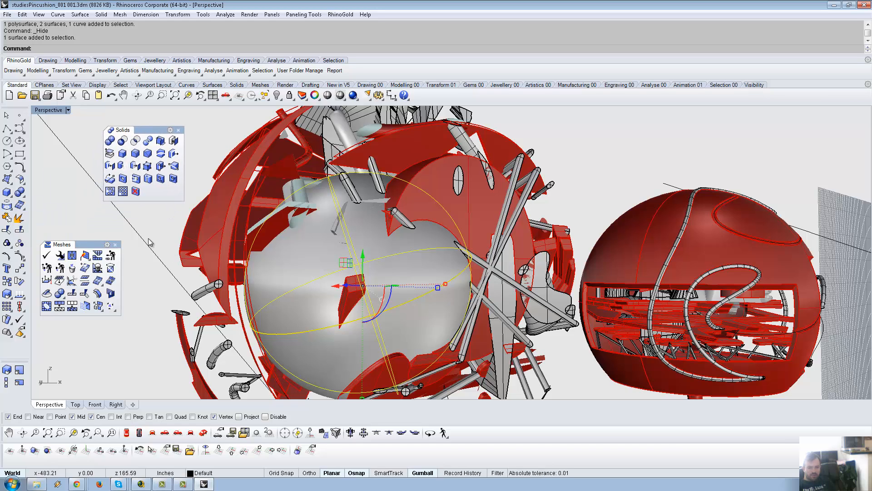
{"action": "left_click", "coordinate": [292, 262]}
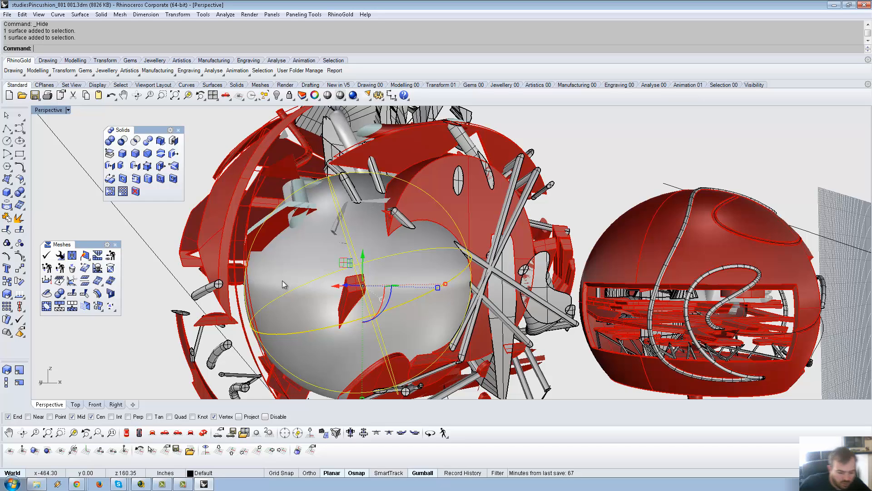
{"action": "type", "text": "rebuild"}
{"action": "key", "text": "Return"}
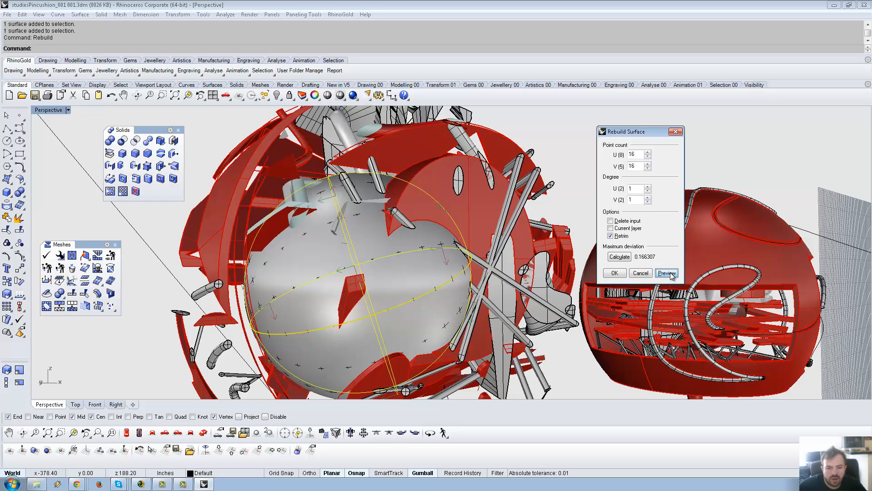
{"action": "left_click", "coordinate": [626, 275]}
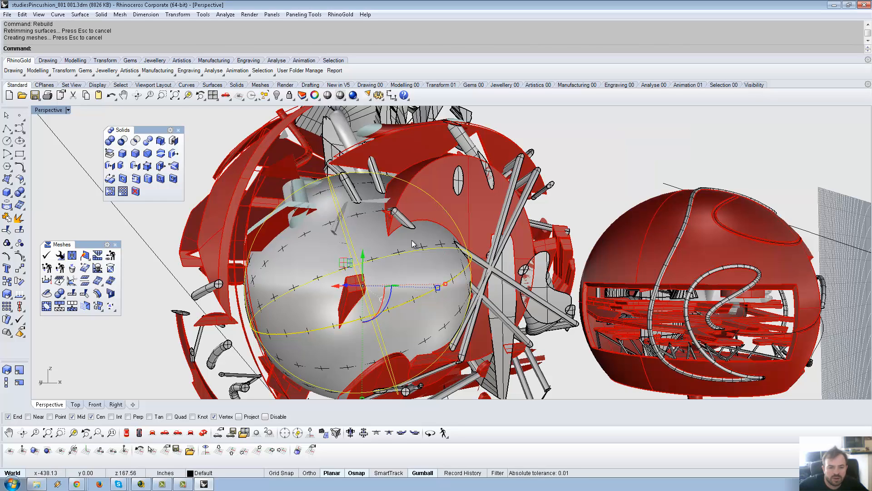
{"action": "key", "text": "Delete"}
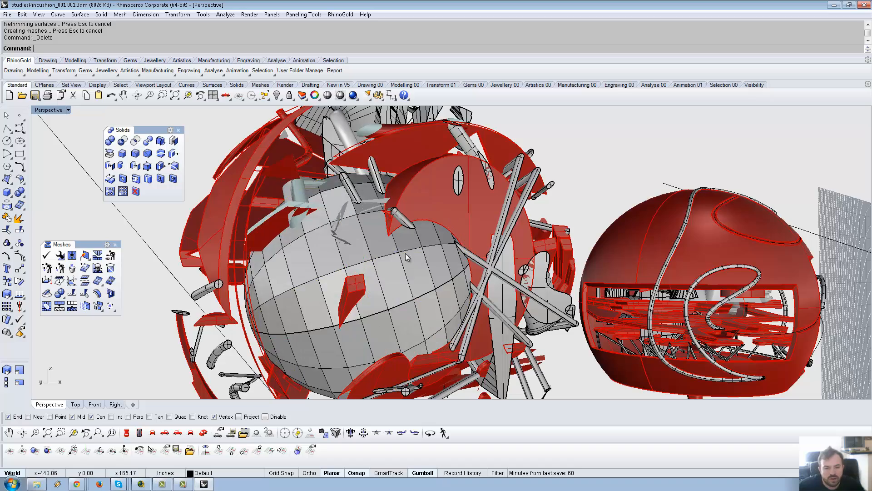
- Extract the wireframe of the rebuilt faceted sphere, and group and join the extracted curves
{"action": "right_click_drag", "start_coordinate": [405, 253], "coordinate": [432, 208]}
{"action": "left_click", "coordinate": [442, 198]}
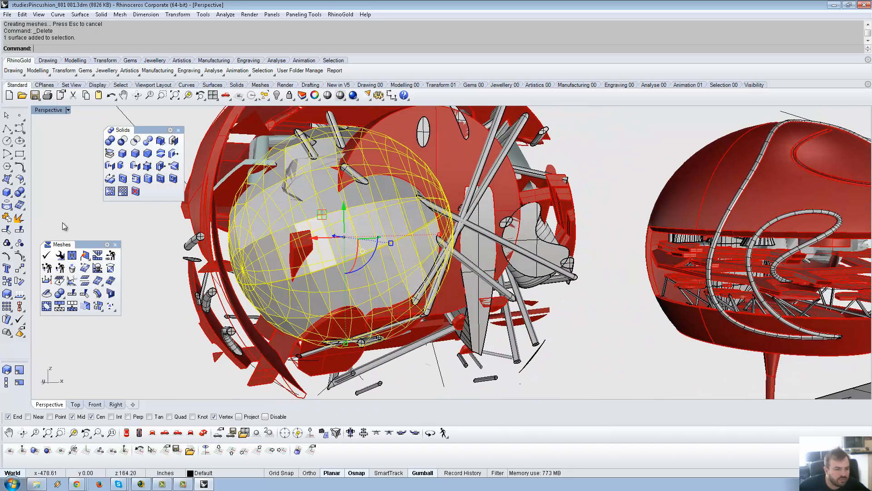
{"action": "left_click", "coordinate": [7, 207]}
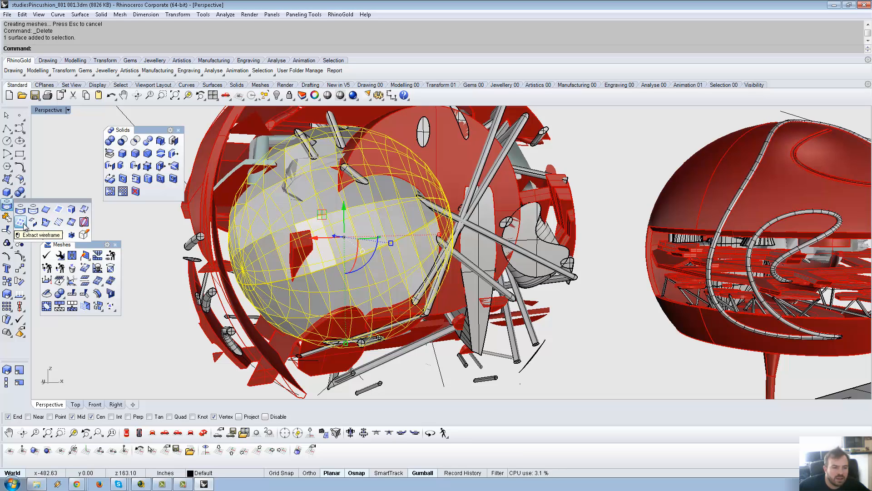
{"action": "left_click", "coordinate": [50, 226]}
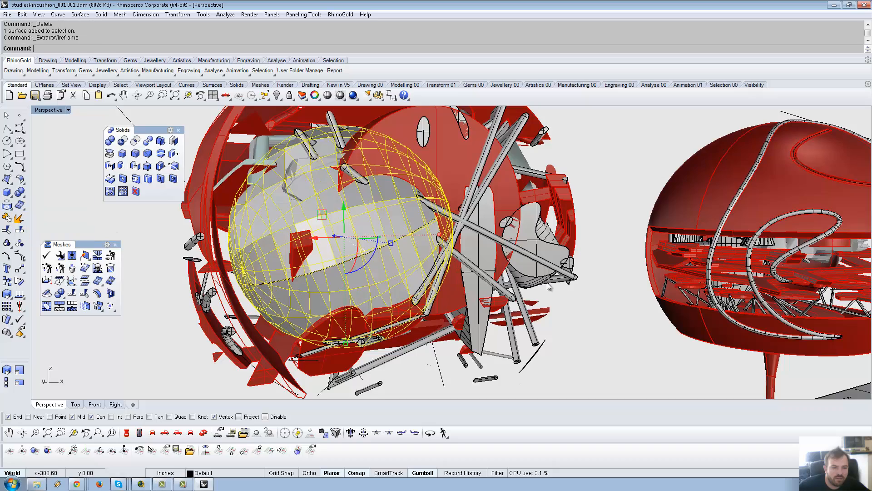
{"action": "right_click_drag", "start_coordinate": [468, 272], "coordinate": [494, 282]}
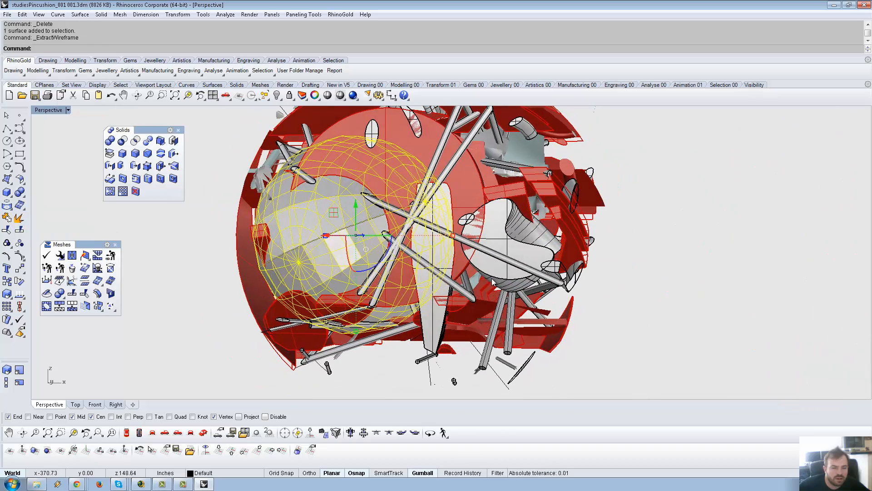
{"action": "middle_click", "coordinate": [495, 241]}
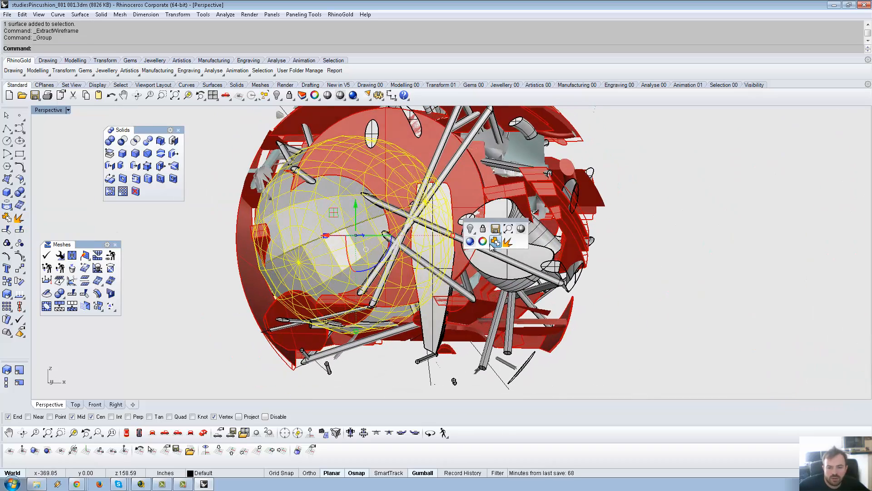
{"action": "left_click", "coordinate": [496, 242]}
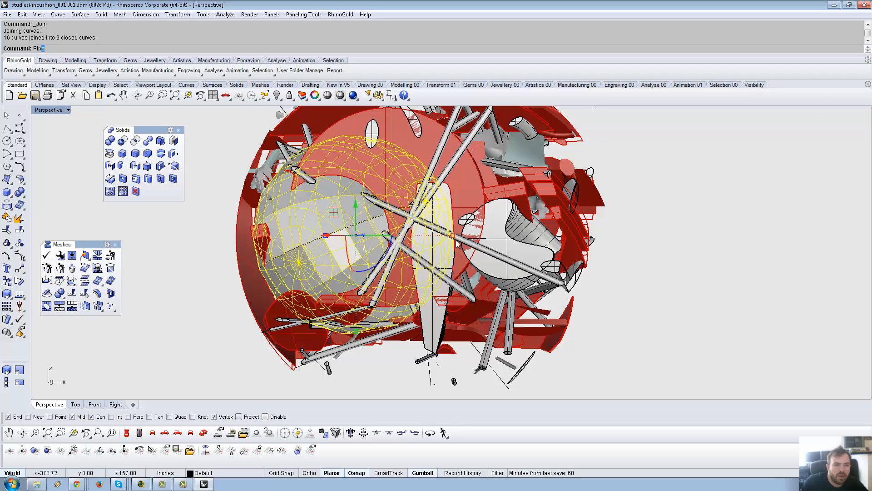
- Create pipes with a radius of .25 along all the sphere's selected wireframe curves
{"action": "key", "text": "Return"}
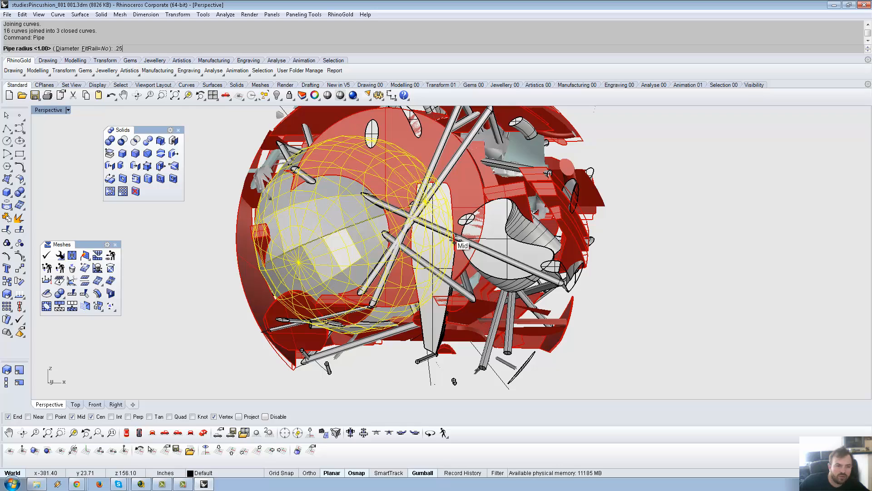
{"action": "key", "text": "Return"}
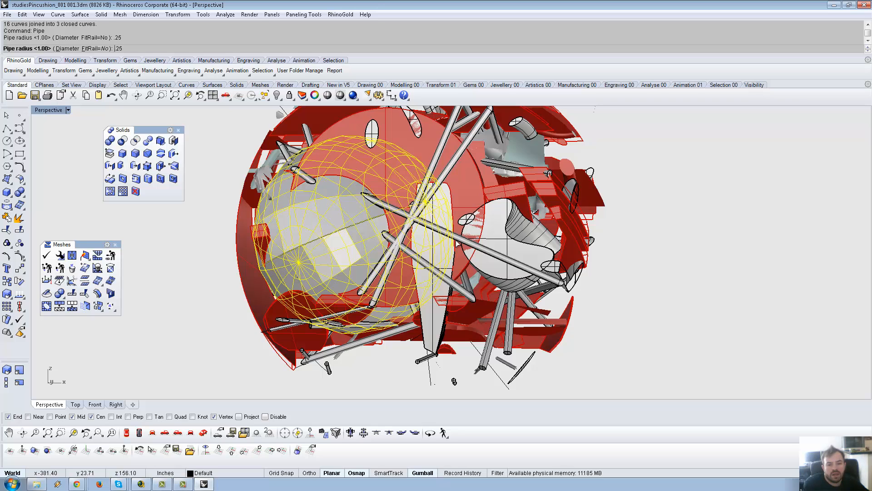
{"action": "key", "text": "Return"}
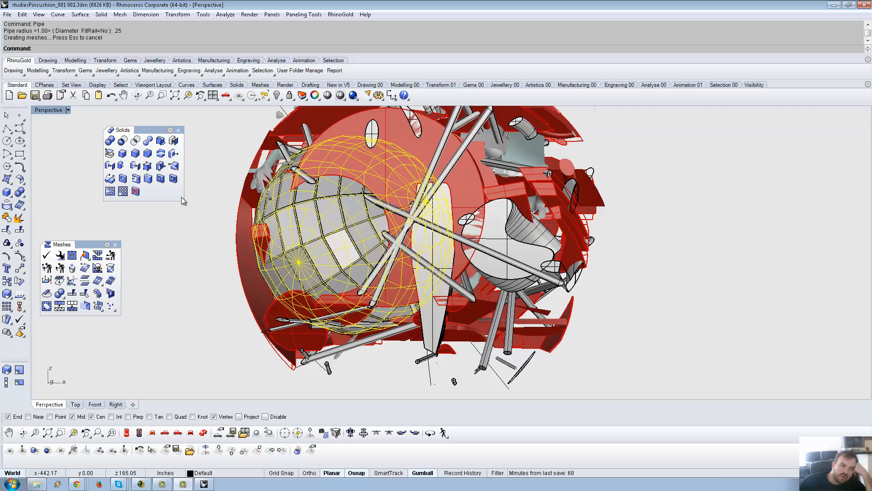
- Delete the faceted sphere surface from inside the new pipe cage
{"action": "scroll", "coordinate": [265, 227], "scroll_direction": "up", "scroll_amount": 6}
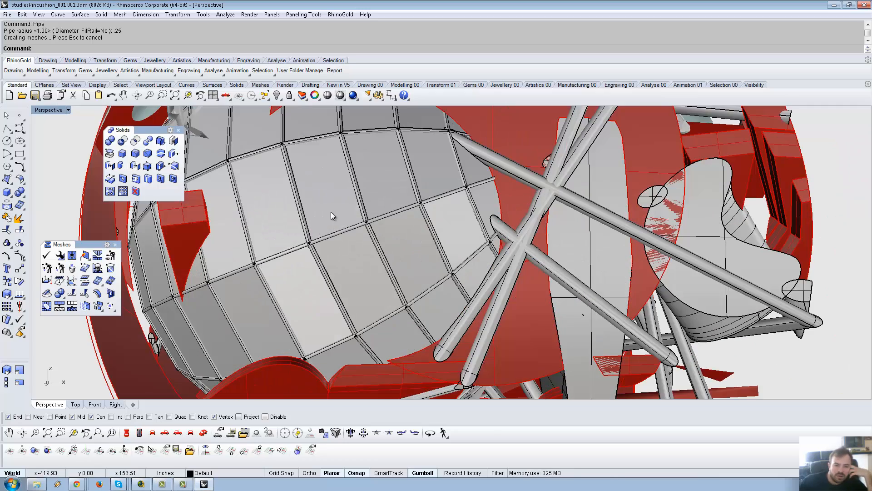
{"action": "left_click", "coordinate": [325, 210]}
{"action": "key", "text": "Delete"}
{"action": "scroll", "coordinate": [364, 232], "scroll_direction": "down", "scroll_amount": 8}
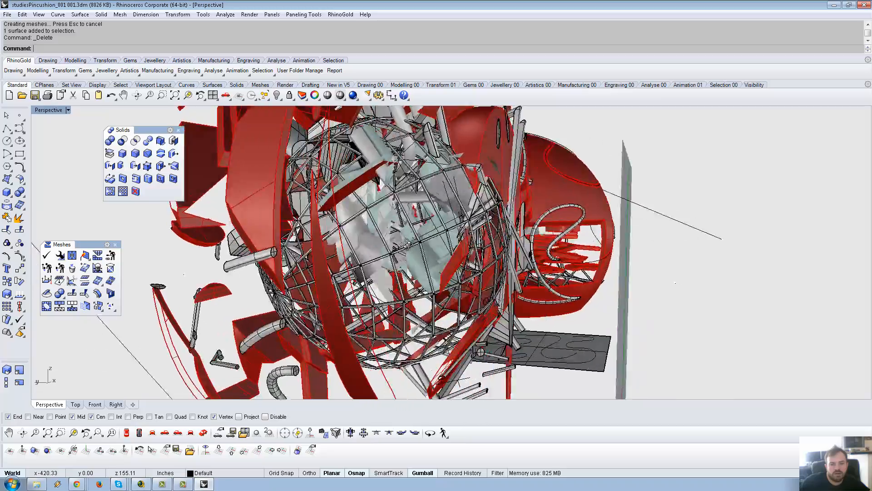
- Show the hidden full outer pin around the sliced head containing the pipe cage
{"action": "right_click_drag", "start_coordinate": [407, 245], "coordinate": [441, 226]}
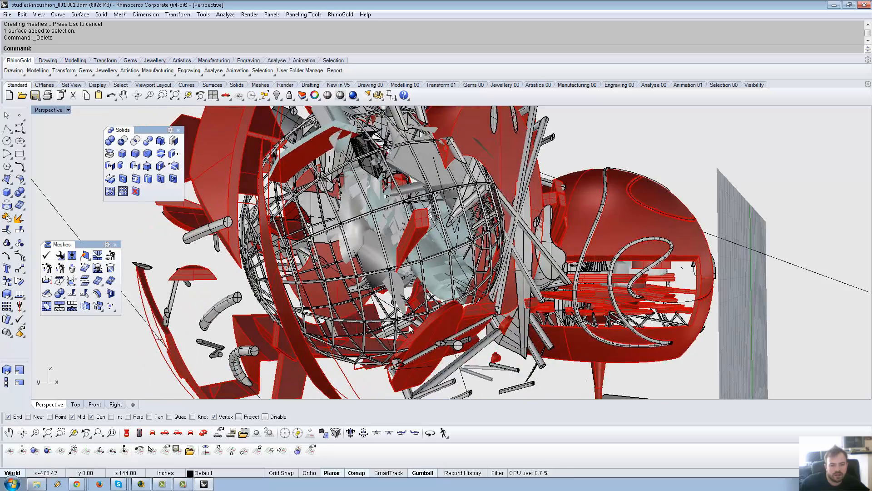
{"action": "mouse_move", "coordinate": [505, 272]}
{"action": "right_mouse_down"}
{"action": "mouse_move", "coordinate": [384, 297]}
{"action": "mouse_move", "coordinate": [505, 259]}
{"action": "right_mouse_up"}
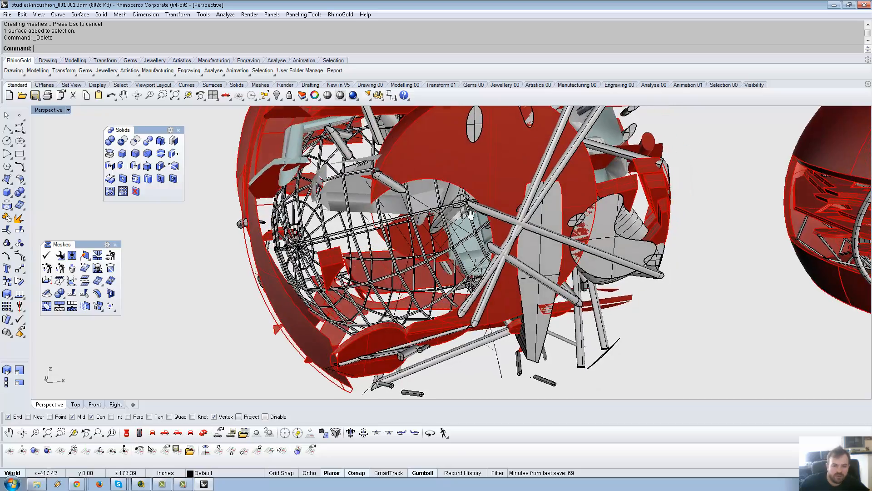
{"action": "right_click_drag", "start_coordinate": [470, 215], "coordinate": [425, 195]}
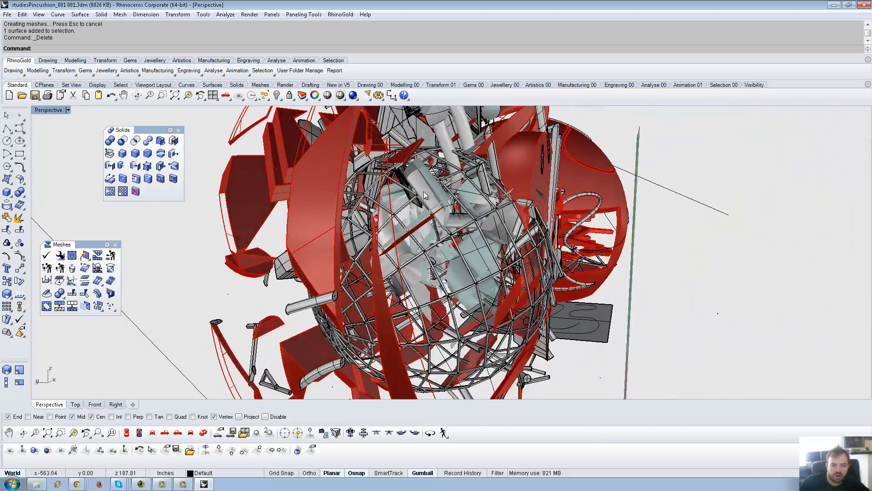
{"action": "right_click_drag", "start_coordinate": [477, 270], "coordinate": [259, 227]}
{"action": "scroll", "coordinate": [345, 231], "scroll_direction": "down", "scroll_amount": 5}
{"action": "scroll", "coordinate": [259, 227], "scroll_direction": "down", "scroll_amount": 6}
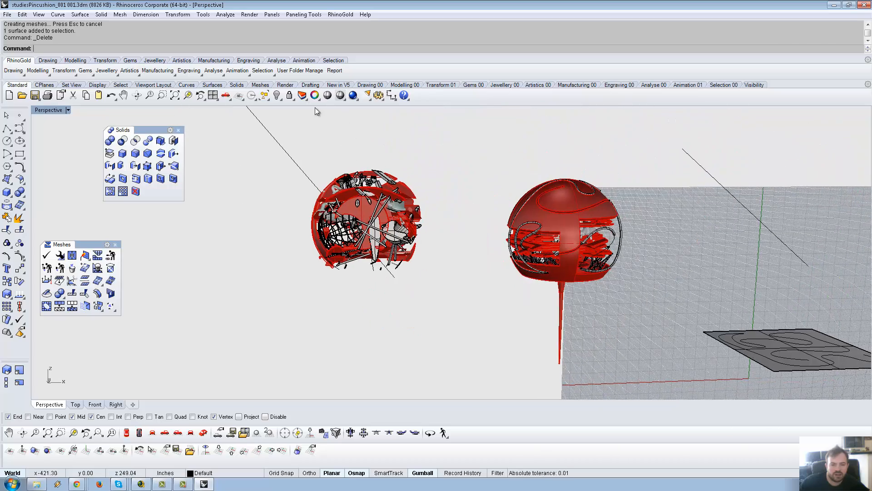
{"action": "left_click", "coordinate": [277, 96]}
{"action": "right_click_drag", "start_coordinate": [435, 180], "coordinate": [428, 214]}
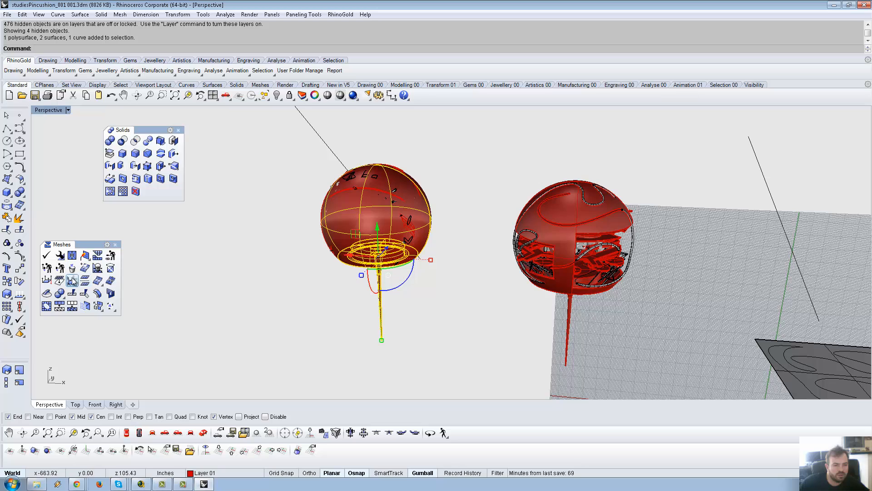
- Hide the full outer pin and place a duplicate of the neighbouring cut-open head and pin over the sliced pieces
{"action": "left_click", "coordinate": [426, 257]}
{"action": "left_click", "coordinate": [422, 255]}
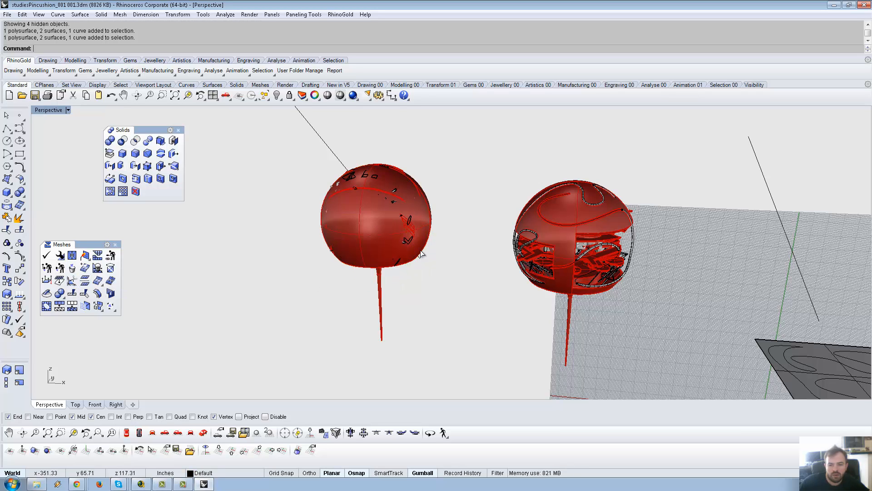
{"action": "key", "text": "ctrl+h"}
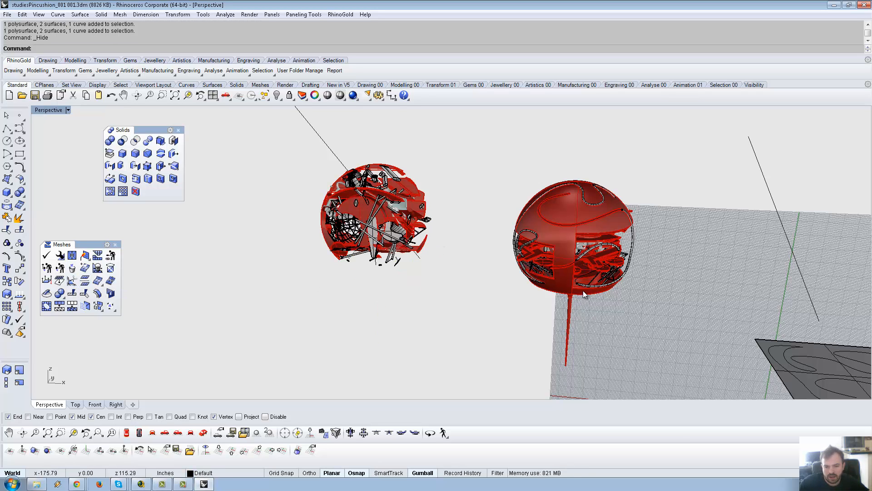
{"action": "left_click", "coordinate": [584, 291]}
{"action": "left_click", "coordinate": [571, 308], "text": "shift"}
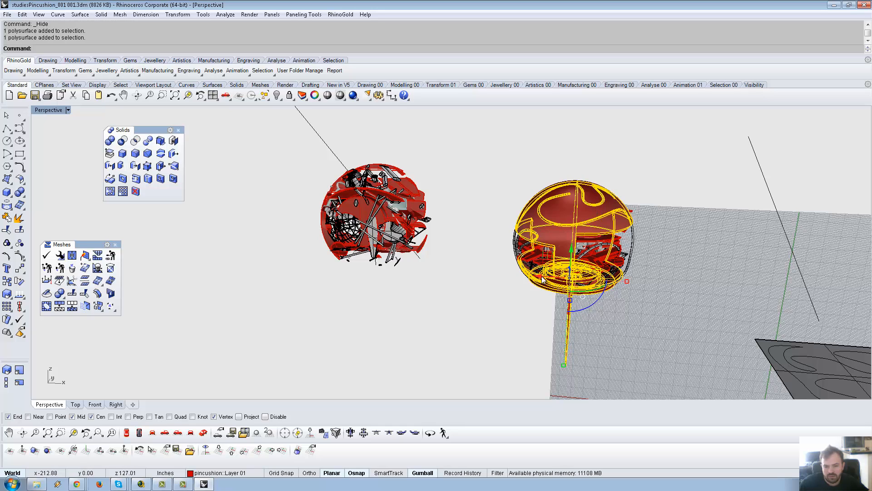
{"action": "mouse_move", "coordinate": [542, 278]}
{"action": "left_mouse_down"}
{"action": "mouse_move", "coordinate": [353, 248]}
{"action": "mouse_move", "coordinate": [374, 222]}
{"action": "left_mouse_up"}
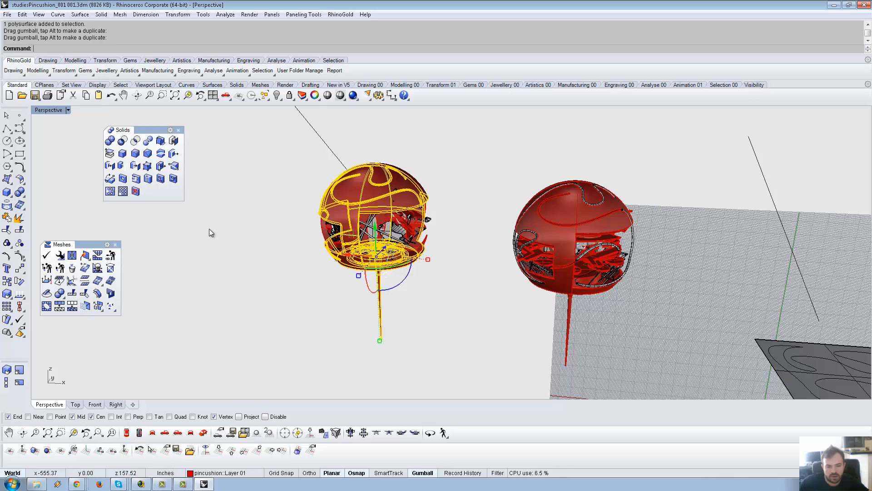
{"action": "left_click", "coordinate": [210, 231]}
{"action": "right_click_drag", "start_coordinate": [431, 216], "coordinate": [606, 243]}
{"action": "scroll", "coordinate": [400, 227], "scroll_direction": "up", "scroll_amount": 8}
{"action": "right_click_drag", "start_coordinate": [395, 237], "coordinate": [396, 254]}
- Undo the duplicate of the cut-open head and the hiding of the full outer pin
{"action": "key", "text": "ctrl+z"}
{"action": "key", "text": "ctrl+z"}
{"action": "key", "text": "ctrl+z"}
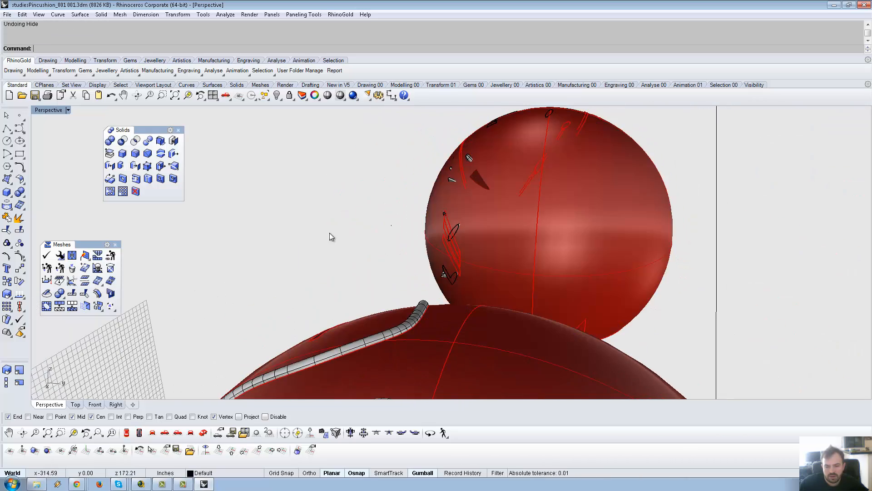
- Hide the full outer pin around the sliced head so that only the inner slices and pipes are shown
{"action": "right_click_drag", "start_coordinate": [329, 232], "coordinate": [540, 283]}
{"action": "left_click", "coordinate": [604, 262]}
{"action": "key", "text": "ctrl+h"}
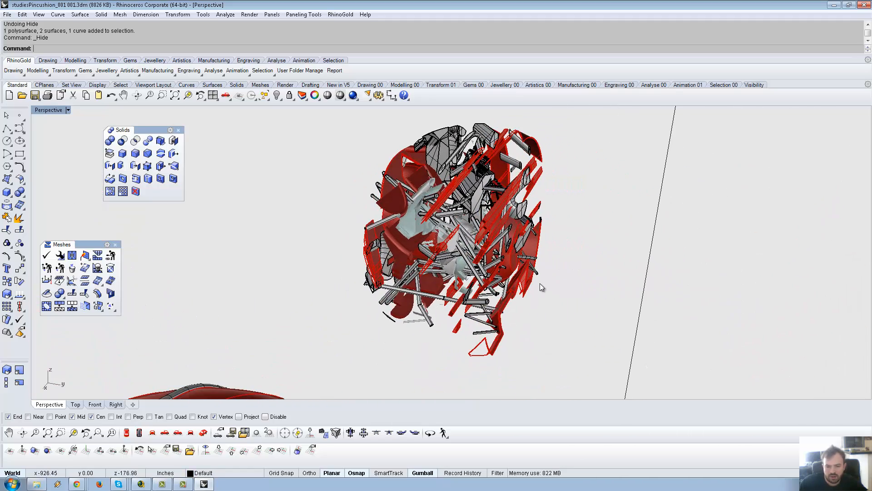
{"action": "right_click_drag", "start_coordinate": [549, 212], "coordinate": [538, 189]}
{"action": "right_click_drag", "start_coordinate": [526, 238], "coordinate": [502, 251]}
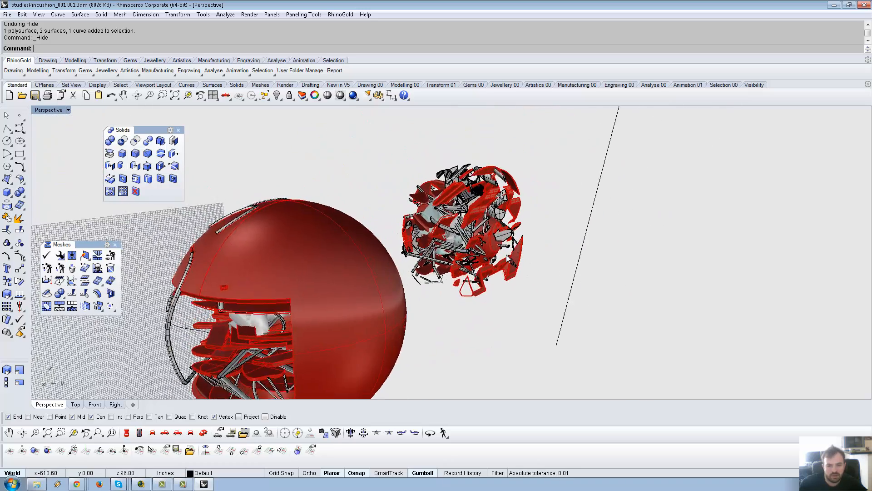
{"action": "scroll", "coordinate": [501, 251], "scroll_direction": "up", "scroll_amount": 4}
{"action": "scroll", "coordinate": [236, 206], "scroll_direction": "down", "scroll_amount": 2}
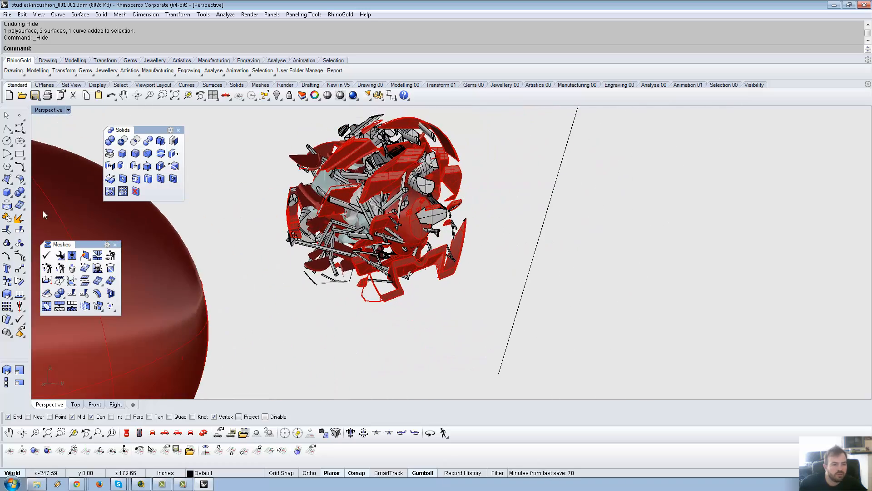
{"action": "left_click", "coordinate": [6, 193]}
{"action": "right_click_drag", "start_coordinate": [389, 207], "coordinate": [288, 214]}
{"action": "key", "text": "Escape"}
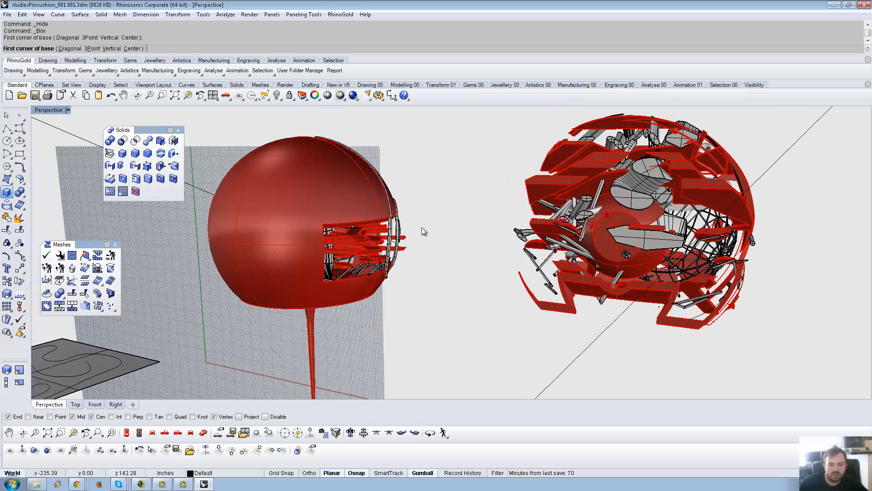
- Examine the exposed slices and pipe cage of the sliced head from several sides
{"action": "scroll", "coordinate": [422, 227], "scroll_direction": "down", "scroll_amount": 5}
{"action": "right_click_drag", "start_coordinate": [484, 240], "coordinate": [385, 327]}
{"action": "scroll", "coordinate": [477, 253], "scroll_direction": "down", "scroll_amount": 4}
{"action": "scroll", "coordinate": [400, 287], "scroll_direction": "up", "scroll_amount": 5}
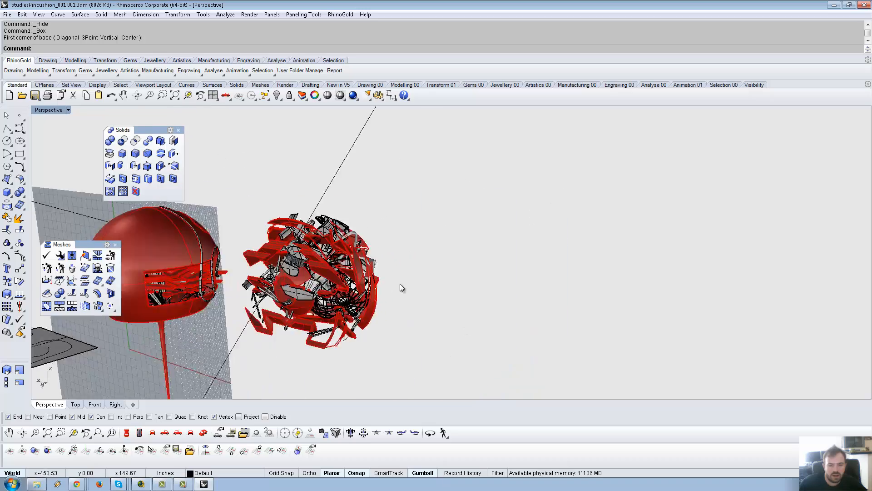
{"action": "scroll", "coordinate": [400, 284], "scroll_direction": "up", "scroll_amount": 5}
{"action": "scroll", "coordinate": [390, 281], "scroll_direction": "down", "scroll_amount": 5}
{"action": "right_click_drag", "start_coordinate": [432, 260], "coordinate": [536, 258]}
{"action": "right_click_drag", "start_coordinate": [346, 268], "coordinate": [70, 149]}
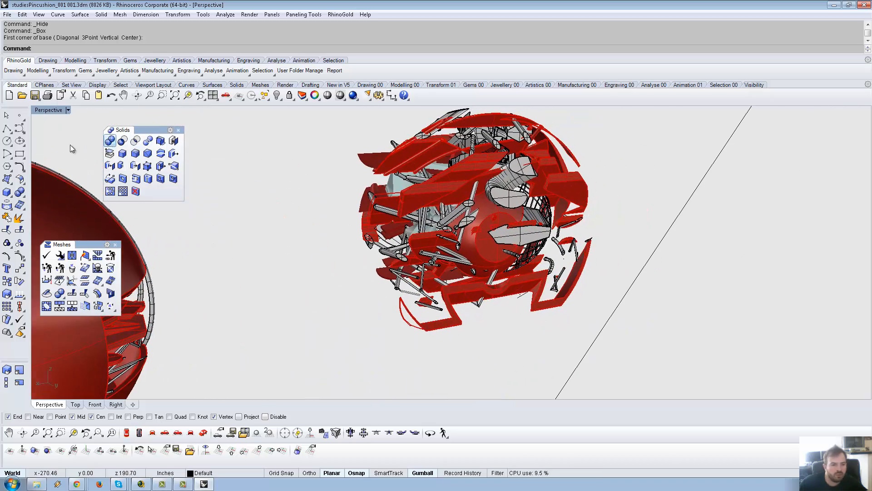
{"action": "left_click", "coordinate": [10, 195]}
{"action": "left_click", "coordinate": [45, 197]}
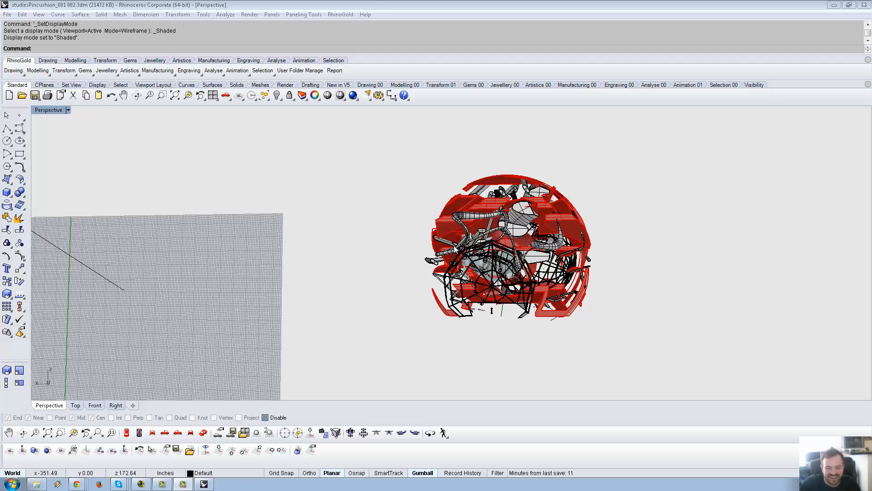
- Examine how the piped wireframe cage and curved pipes sit among the red slices of the head
{"action": "scroll", "coordinate": [455, 241], "scroll_direction": "up", "scroll_amount": 5}
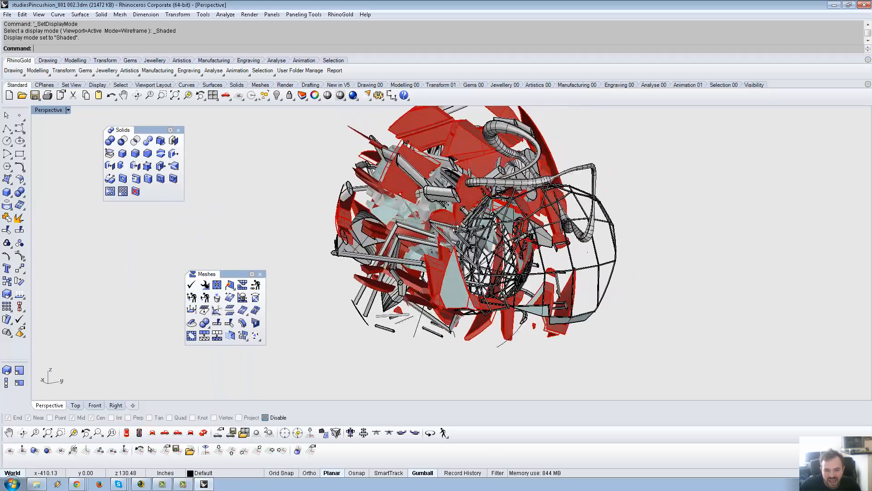
{"action": "right_click_drag", "start_coordinate": [456, 229], "coordinate": [446, 277]}
{"action": "right_click_drag", "start_coordinate": [539, 304], "coordinate": [539, 245]}
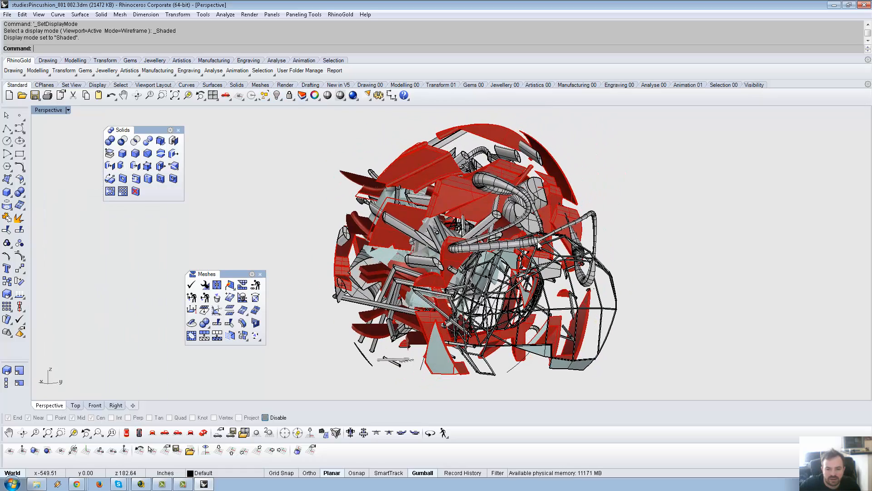
{"action": "left_click", "coordinate": [602, 224]}
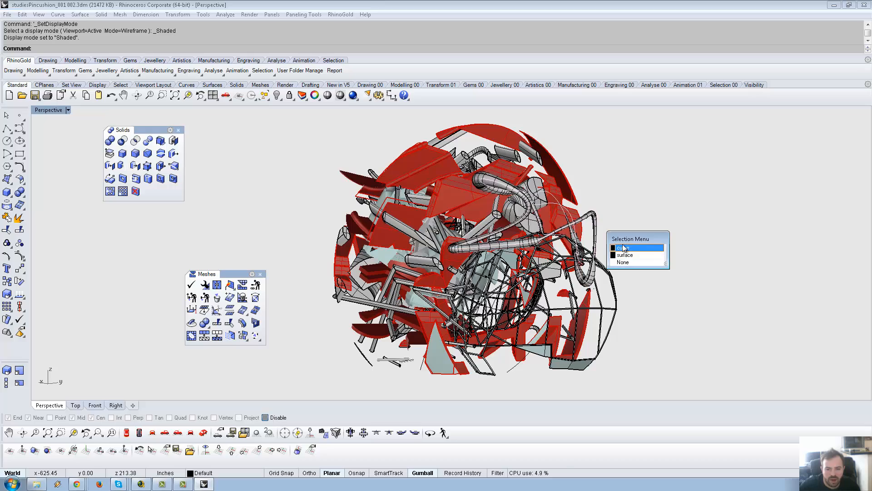
{"action": "left_click", "coordinate": [635, 189]}
{"action": "scroll", "coordinate": [634, 189], "scroll_direction": "down", "scroll_amount": 4}
{"action": "right_click_drag", "start_coordinate": [593, 195], "coordinate": [613, 209]}
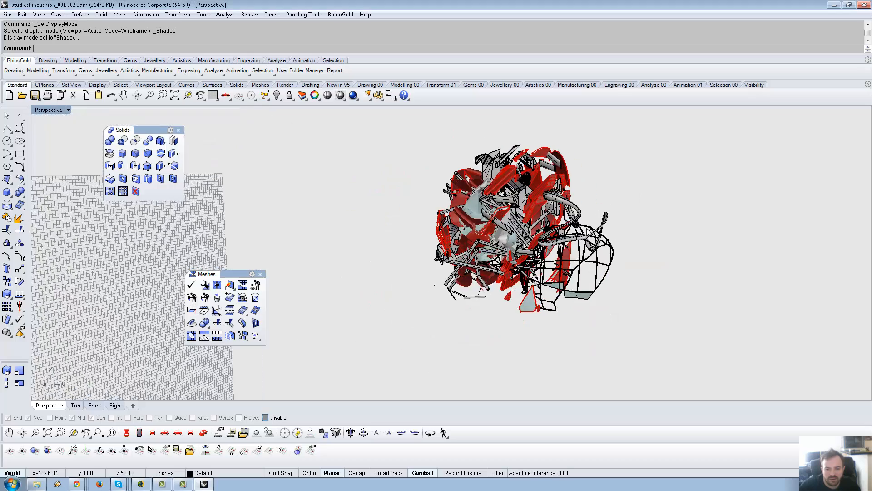
{"action": "scroll", "coordinate": [614, 209], "scroll_direction": "up", "scroll_amount": 4}
{"action": "right_click_drag", "start_coordinate": [540, 211], "coordinate": [492, 194]}
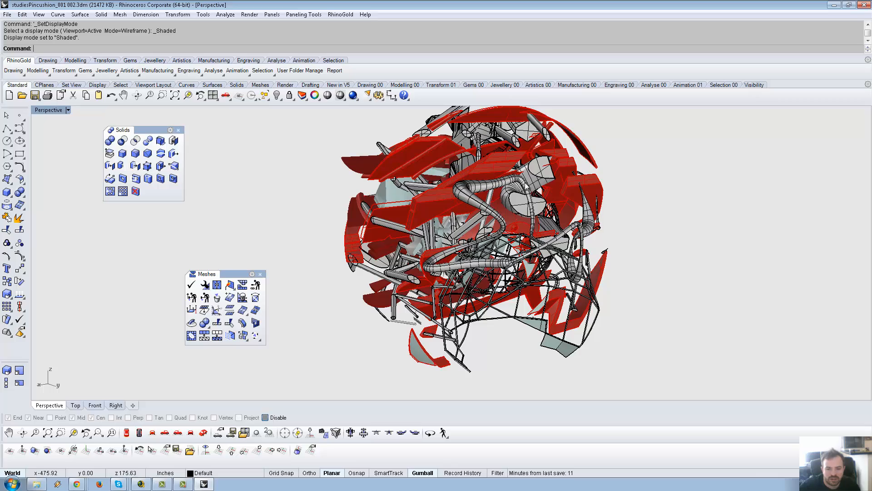
{"action": "right_click_drag", "start_coordinate": [497, 208], "coordinate": [402, 113]}
- Show the hidden objects and trim geometry protruding from the sliced head, using the full outer pin as the cutter
{"action": "left_click", "coordinate": [279, 97]}
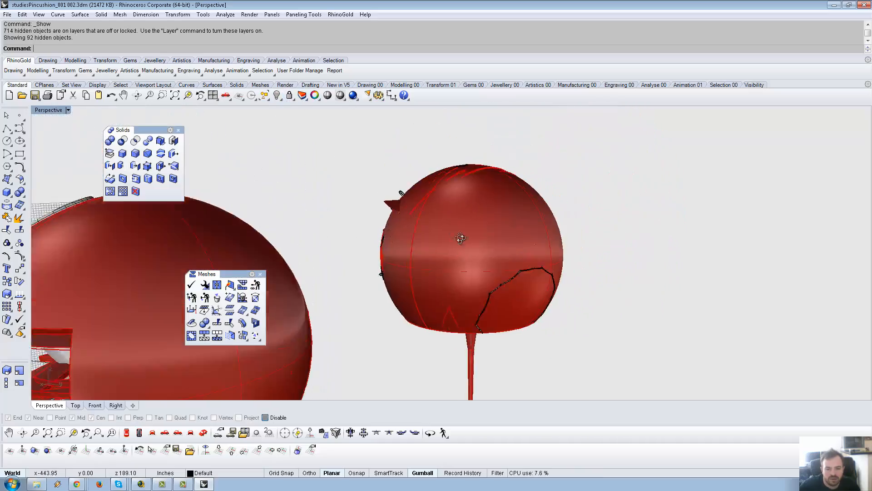
{"action": "left_click", "coordinate": [478, 228]}
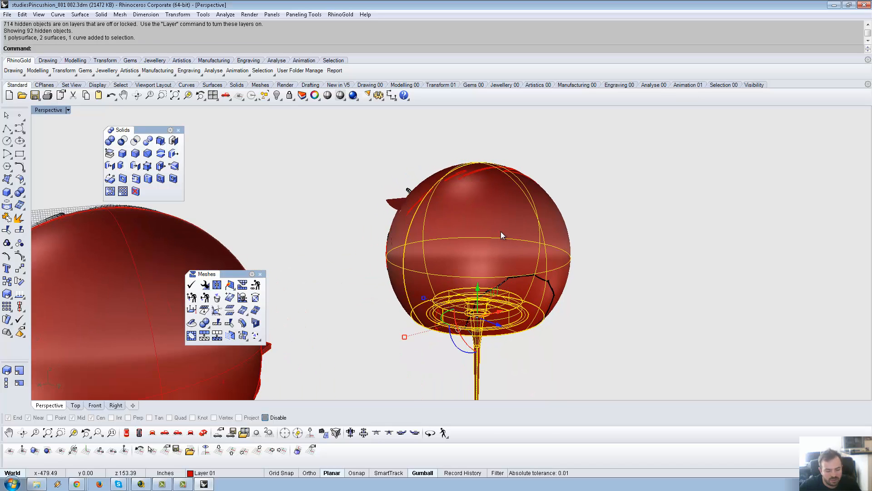
{"action": "type", "text": "trim"}
{"action": "key", "text": "Return"}
{"action": "scroll", "coordinate": [404, 193], "scroll_direction": "up", "scroll_amount": 4}
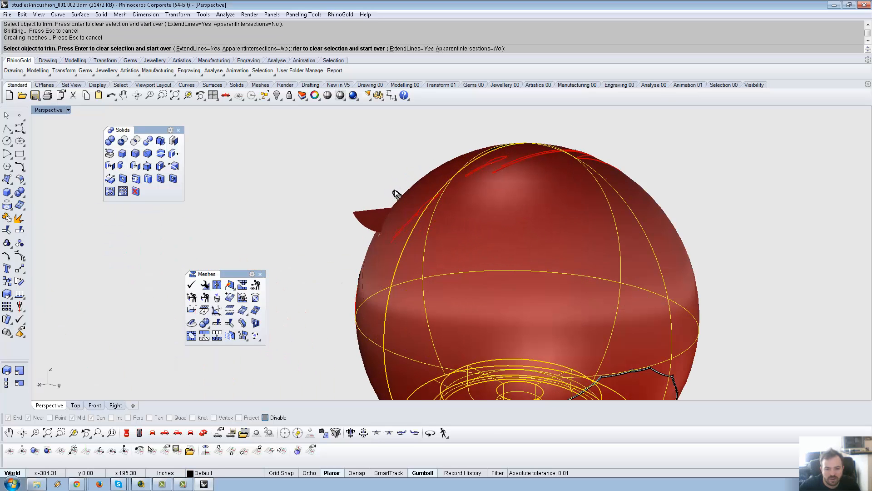
{"action": "scroll", "coordinate": [392, 181], "scroll_direction": "down", "scroll_amount": 4}
{"action": "right_click_drag", "start_coordinate": [560, 200], "coordinate": [482, 382]}
{"action": "key", "text": "Return"}
- Place a duplicate of the full plain pin on the free side of the sliced head
{"action": "scroll", "coordinate": [419, 258], "scroll_direction": "down", "scroll_amount": 4}
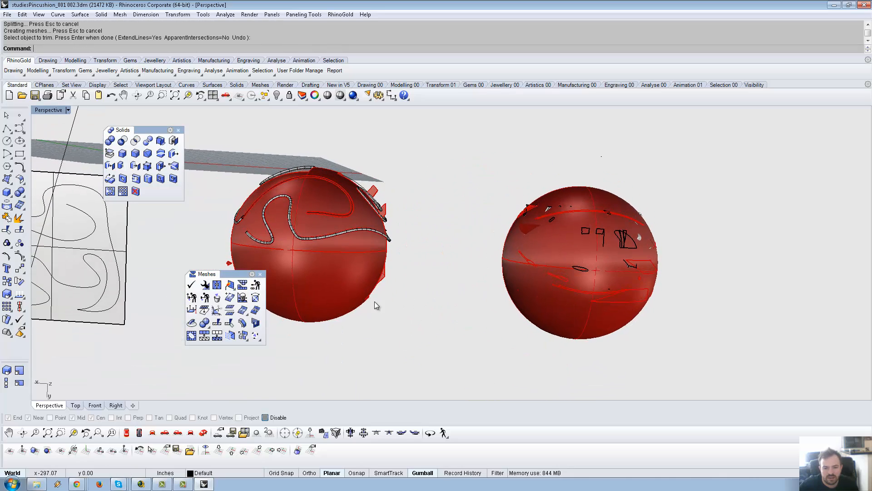
{"action": "left_click", "coordinate": [369, 295]}
{"action": "left_click", "coordinate": [381, 300]}
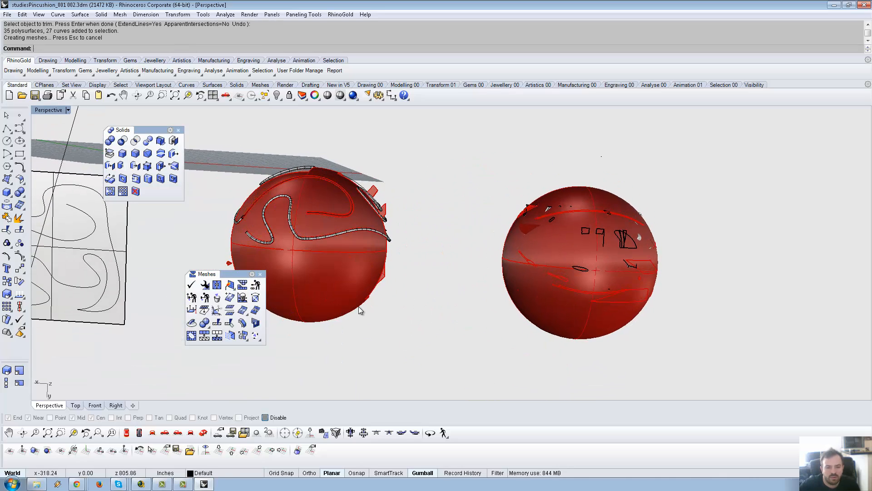
{"action": "left_click", "coordinate": [359, 307]}
{"action": "left_click", "coordinate": [550, 306]}
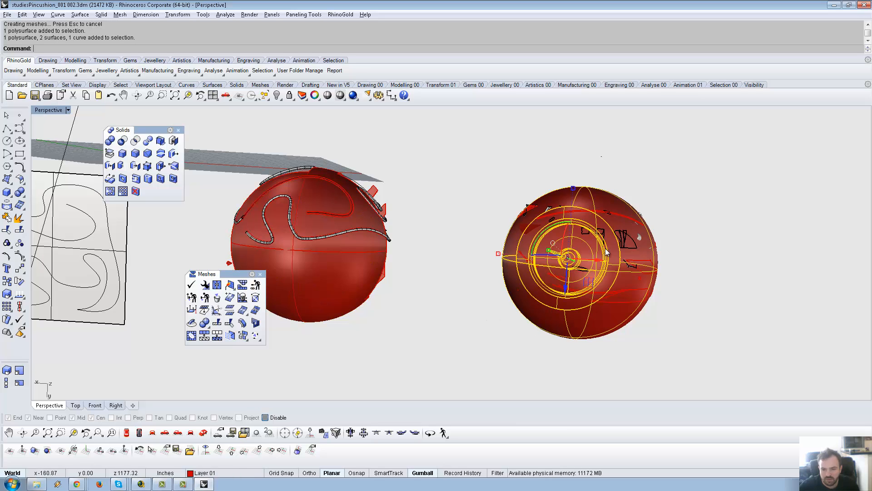
{"action": "key", "text": "alt"}
{"action": "left_click_drag", "start_coordinate": [604, 280], "coordinate": [825, 273]}
- Drag a group of inner slices from the cut-open head toward the sliced head and delete the full outer pin there
{"action": "left_click", "coordinate": [361, 310]}
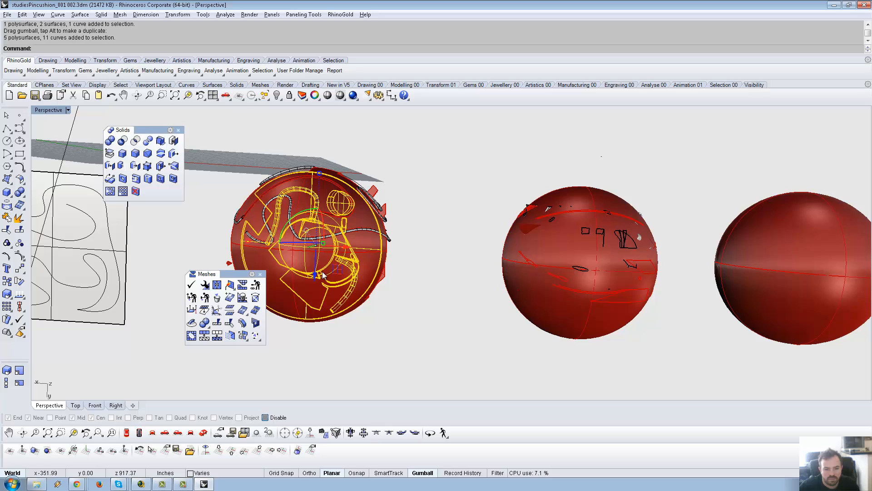
{"action": "left_click_drag", "start_coordinate": [342, 273], "coordinate": [591, 286]}
{"action": "left_click", "coordinate": [510, 228]}
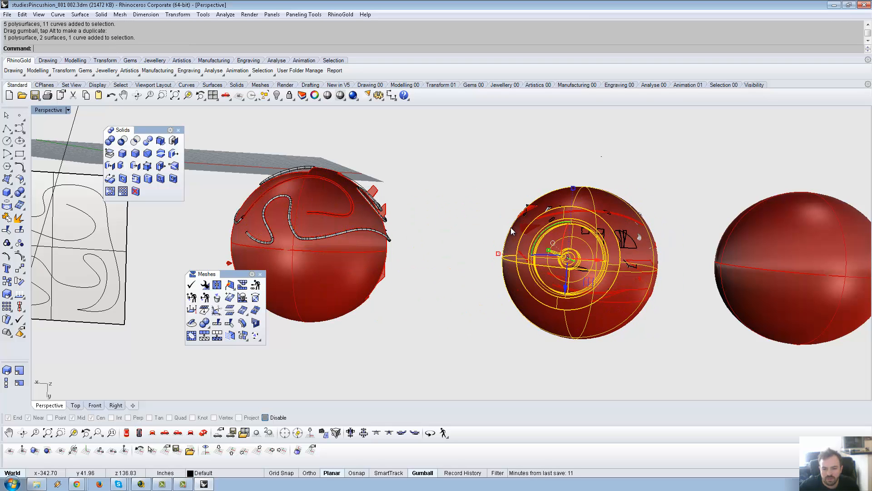
{"action": "key", "text": "Escape"}
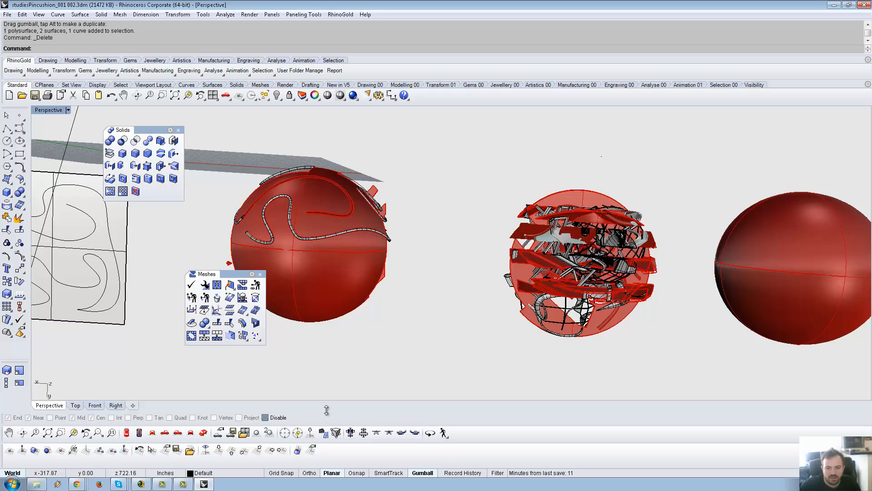
- Move the cut-open outer shell and its pin shaft from the neighbouring model onto the middle sliced pieces
{"action": "right_click_drag", "start_coordinate": [400, 301], "coordinate": [405, 273]}
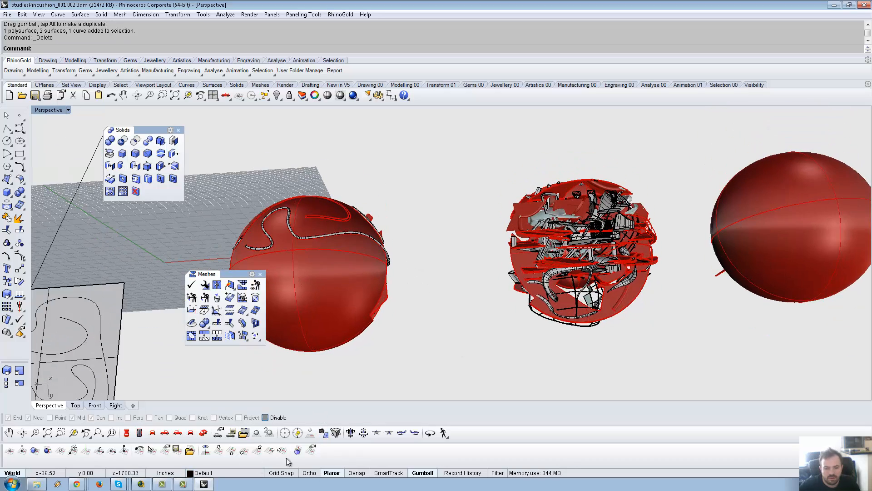
{"action": "left_click", "coordinate": [204, 434]}
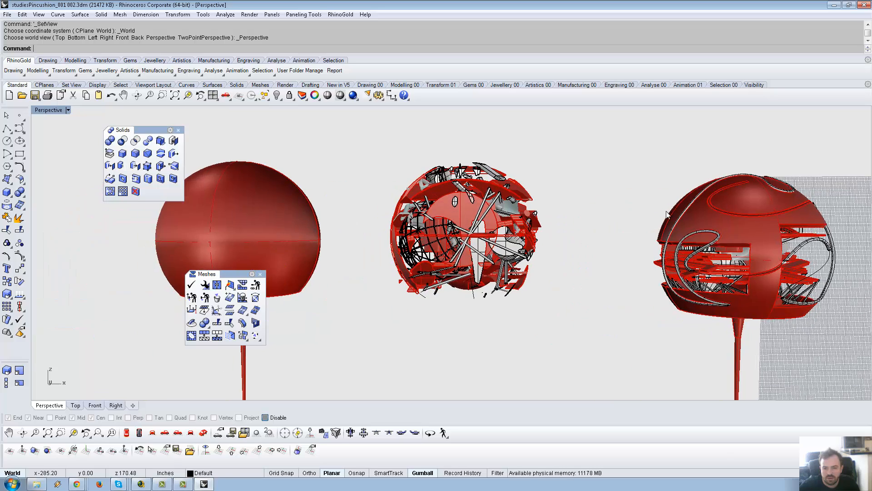
{"action": "left_click", "coordinate": [763, 213]}
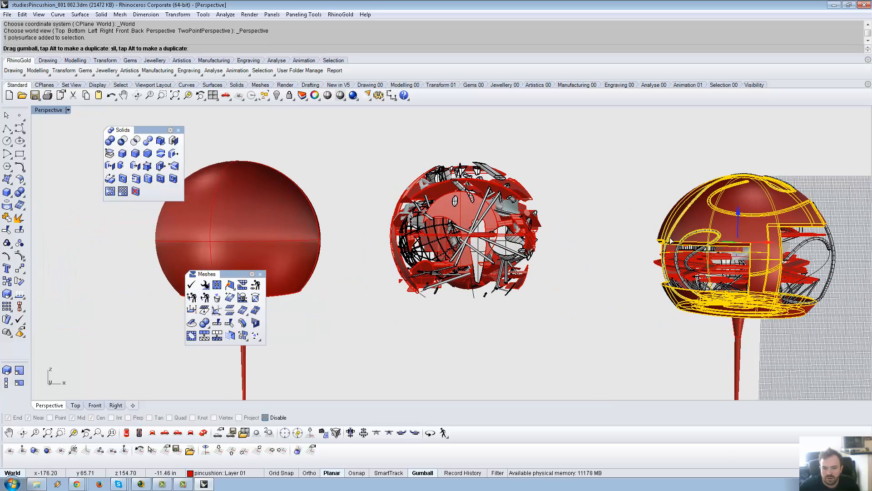
{"action": "left_click_drag", "start_coordinate": [671, 240], "coordinate": [490, 231]}
{"action": "left_click", "coordinate": [576, 197]}
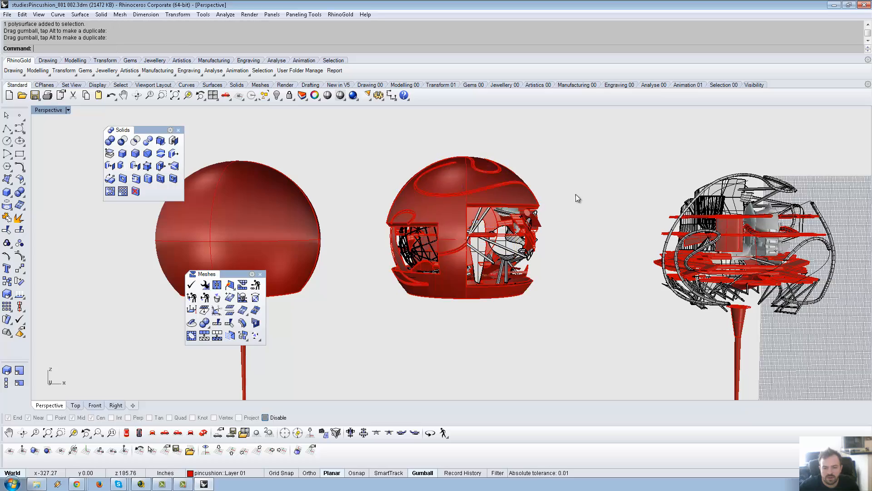
{"action": "mouse_move", "coordinate": [576, 194]}
{"action": "right_mouse_down"}
{"action": "mouse_move", "coordinate": [366, 203]}
{"action": "mouse_move", "coordinate": [571, 196]}
{"action": "right_mouse_up"}
{"action": "left_click", "coordinate": [740, 317]}
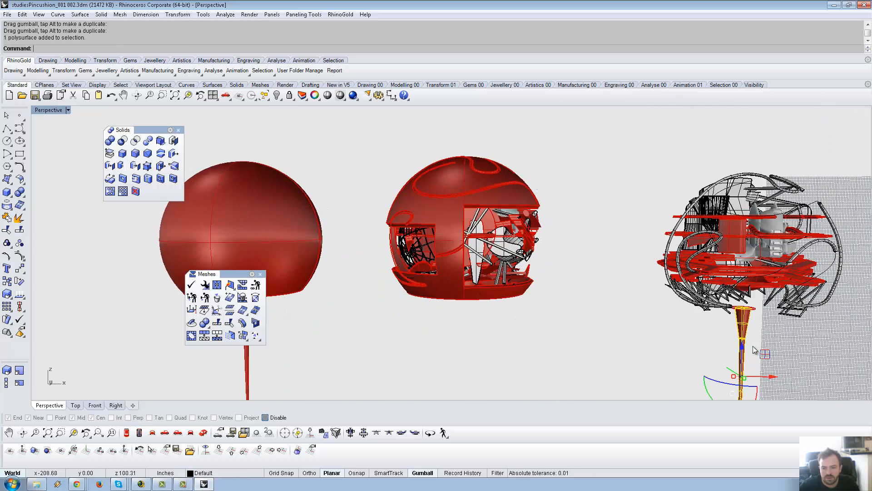
{"action": "left_click", "coordinate": [756, 312], "text": "shift"}
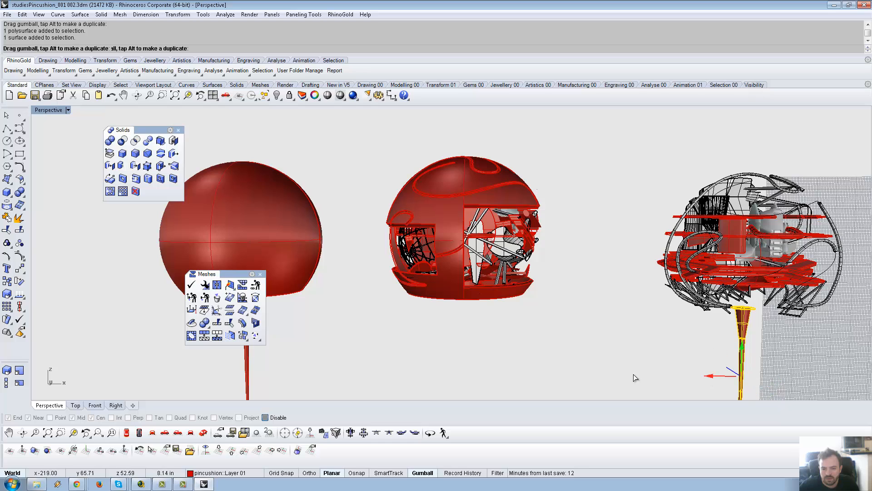
{"action": "left_click_drag", "start_coordinate": [707, 376], "coordinate": [440, 360]}
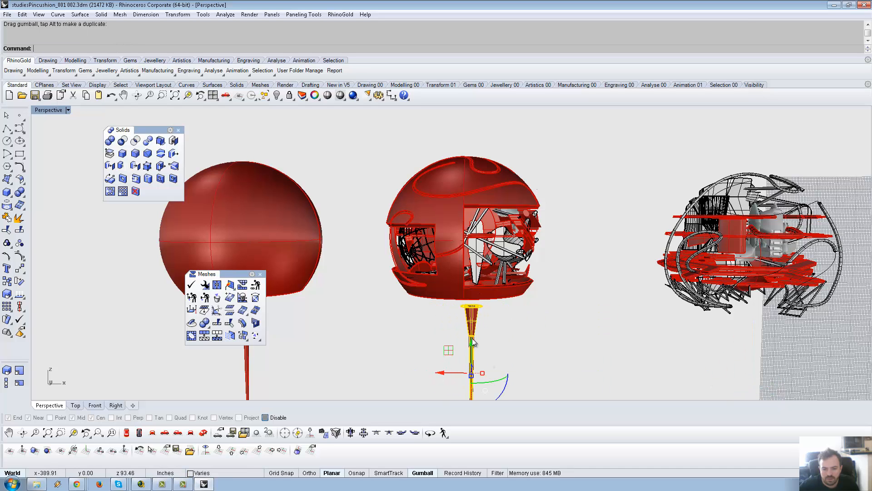
{"action": "left_click", "coordinate": [553, 329]}
{"action": "right_click_drag", "start_coordinate": [553, 329], "coordinate": [532, 241]}
{"action": "scroll", "coordinate": [493, 262], "scroll_direction": "up", "scroll_amount": 4}
- Undo the moves of the cut-open shell and pin shaft
{"action": "key", "text": "ctrl+z"}
{"action": "key", "text": "ctrl+z"}
{"action": "key", "text": "ctrl+z"}
{"action": "key", "text": "ctrl+z"}
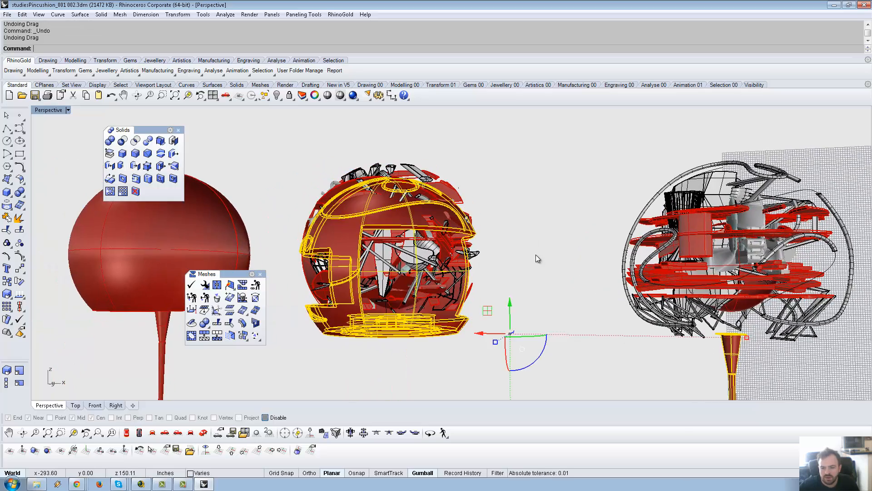
- Place a duplicate of the cut-open shell and pin shaft over the middle sliced pieces and align its height
{"action": "mouse_move", "coordinate": [695, 337]}
{"action": "left_mouse_down"}
{"action": "mouse_move", "coordinate": [366, 301]}
{"action": "mouse_move", "coordinate": [391, 290]}
{"action": "left_mouse_up"}
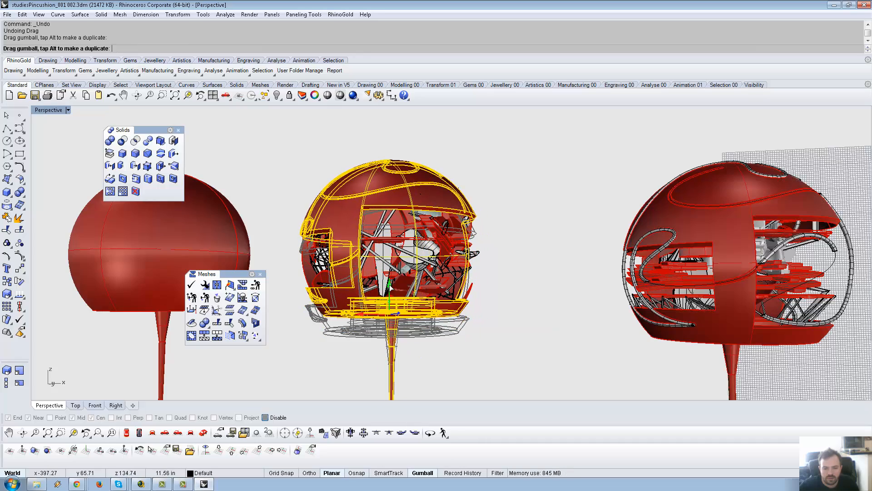
{"action": "left_click", "coordinate": [494, 275]}
{"action": "right_click_drag", "start_coordinate": [494, 275], "coordinate": [429, 287]}
- Adjust the position of the duplicated pin shaft beneath the middle cut-open head
{"action": "scroll", "coordinate": [458, 244], "scroll_direction": "up", "scroll_amount": 5}
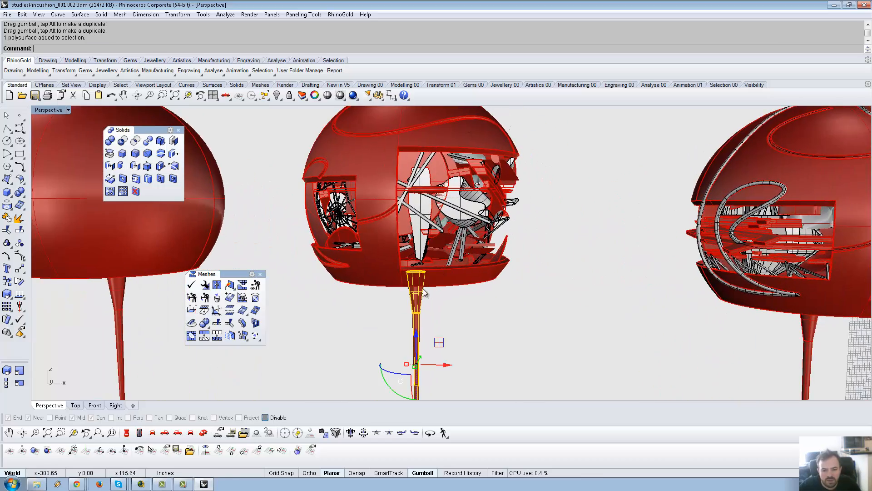
{"action": "left_click", "coordinate": [444, 281]}
{"action": "left_click_drag", "start_coordinate": [431, 283], "coordinate": [525, 325]}
{"action": "left_click", "coordinate": [500, 319]}
- Inspect the combined middle pin and its openings, selecting the whole assembly and clearing the selection again
{"action": "right_click_drag", "start_coordinate": [500, 319], "coordinate": [324, 287]}
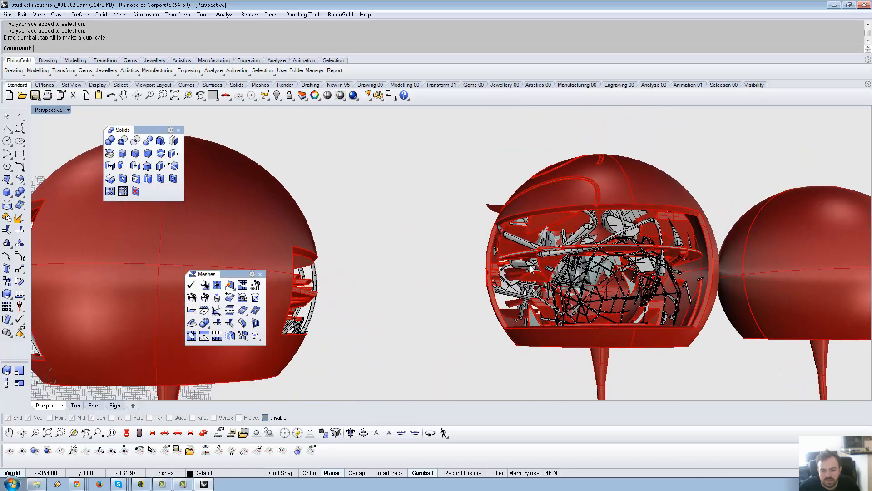
{"action": "right_click_drag", "start_coordinate": [531, 268], "coordinate": [352, 181]}
{"action": "left_click_drag", "start_coordinate": [342, 163], "coordinate": [339, 156]}
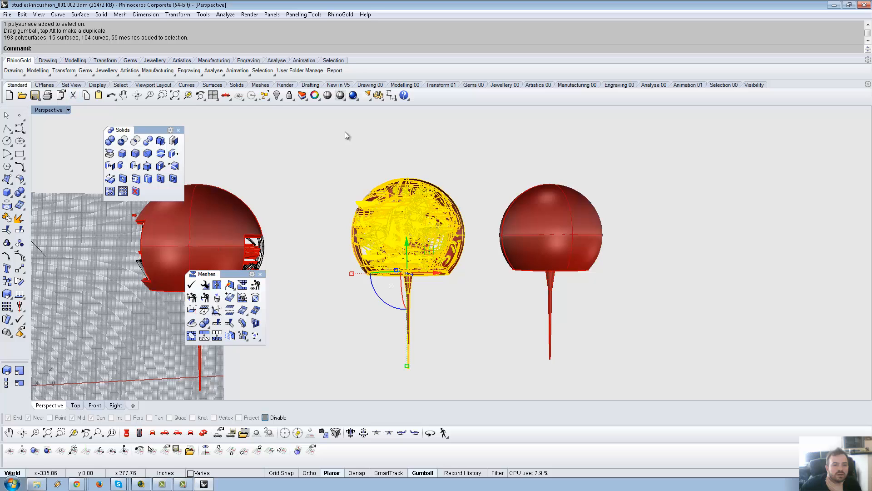
{"action": "key", "text": "Escape"}
{"action": "scroll", "coordinate": [409, 219], "scroll_direction": "up", "scroll_amount": 6}
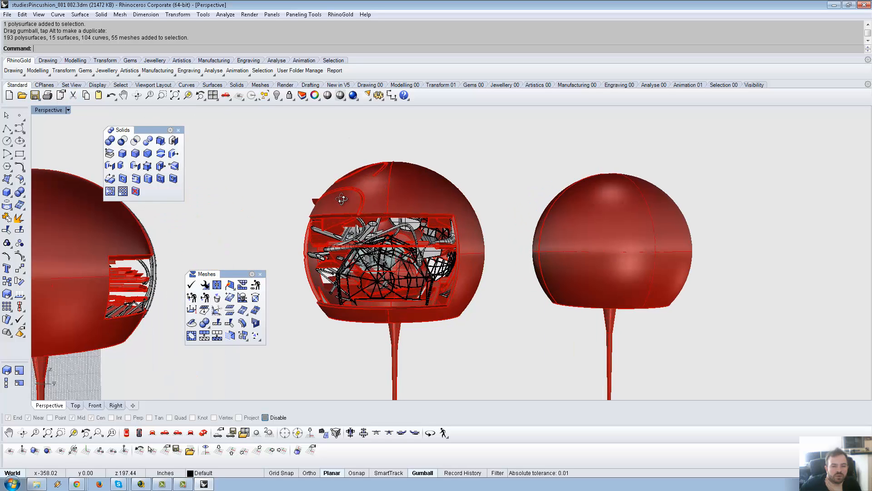